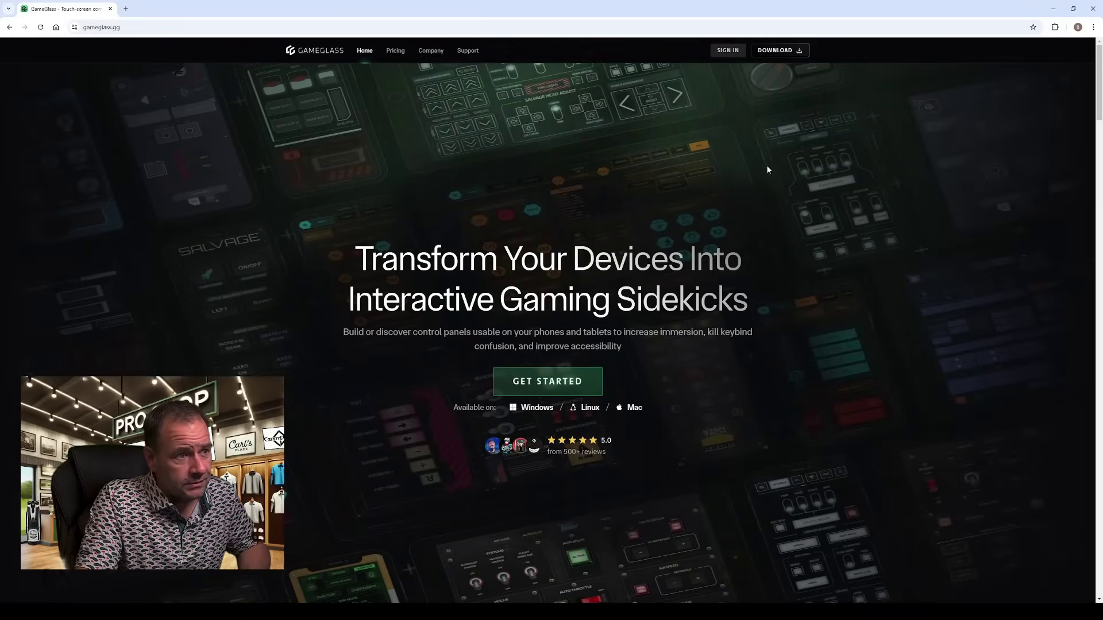
Review the homepage's overview and its three getting-started steps for the Hub, experiences and mobile app
{"action": "scroll", "coordinate": [768, 167], "scroll_direction": "down", "scroll_amount": 6}
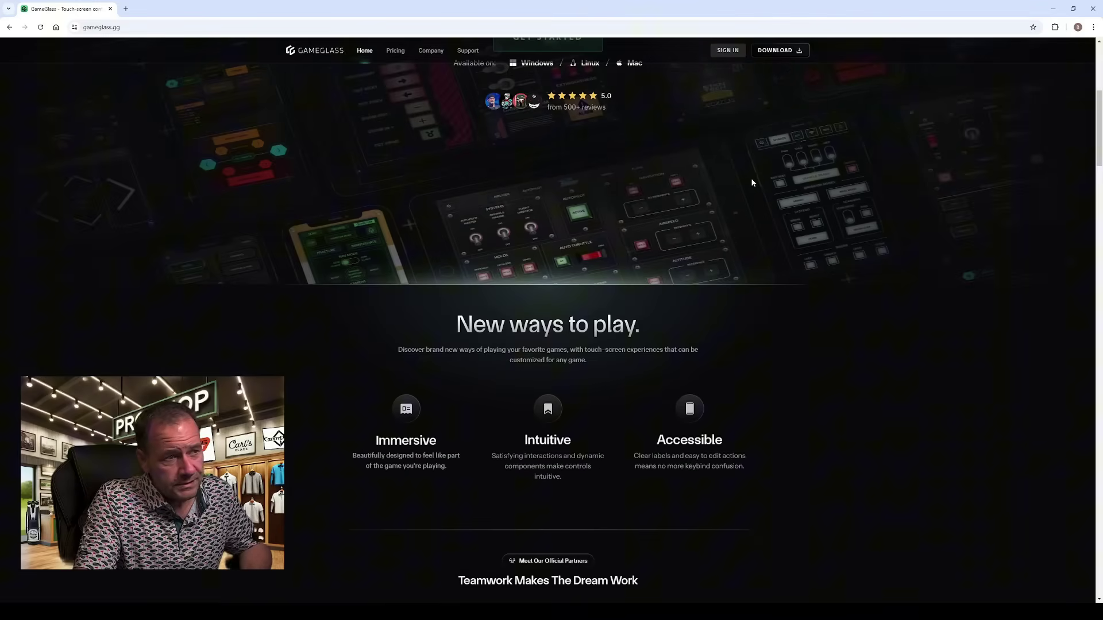
{"action": "scroll", "coordinate": [752, 182], "scroll_direction": "down", "scroll_amount": 10}
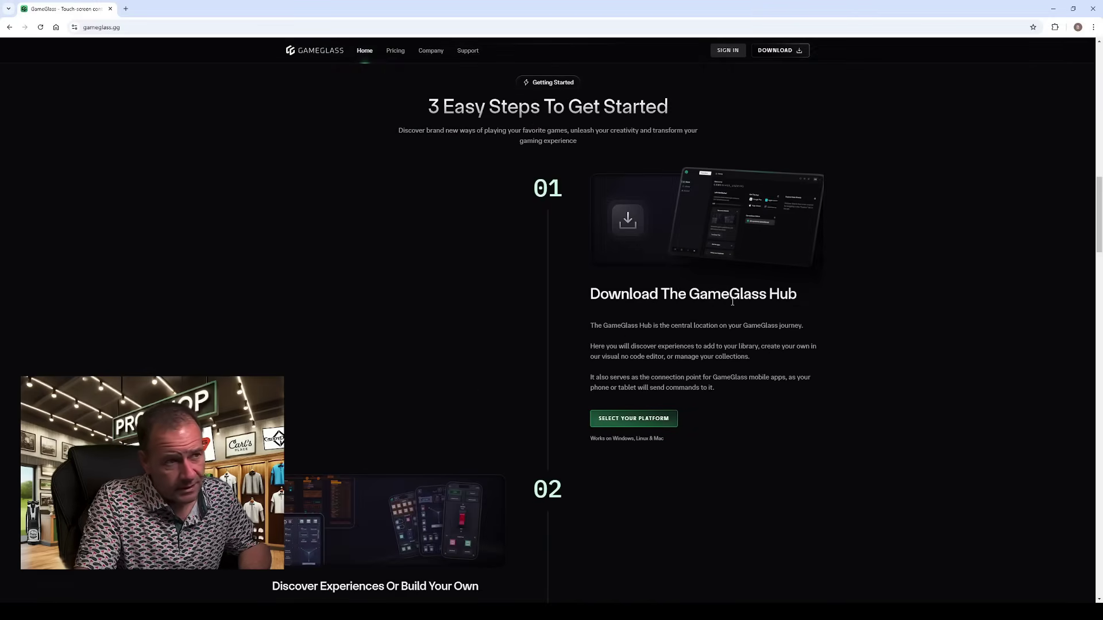
{"action": "scroll", "coordinate": [744, 303], "scroll_direction": "down", "scroll_amount": 3}
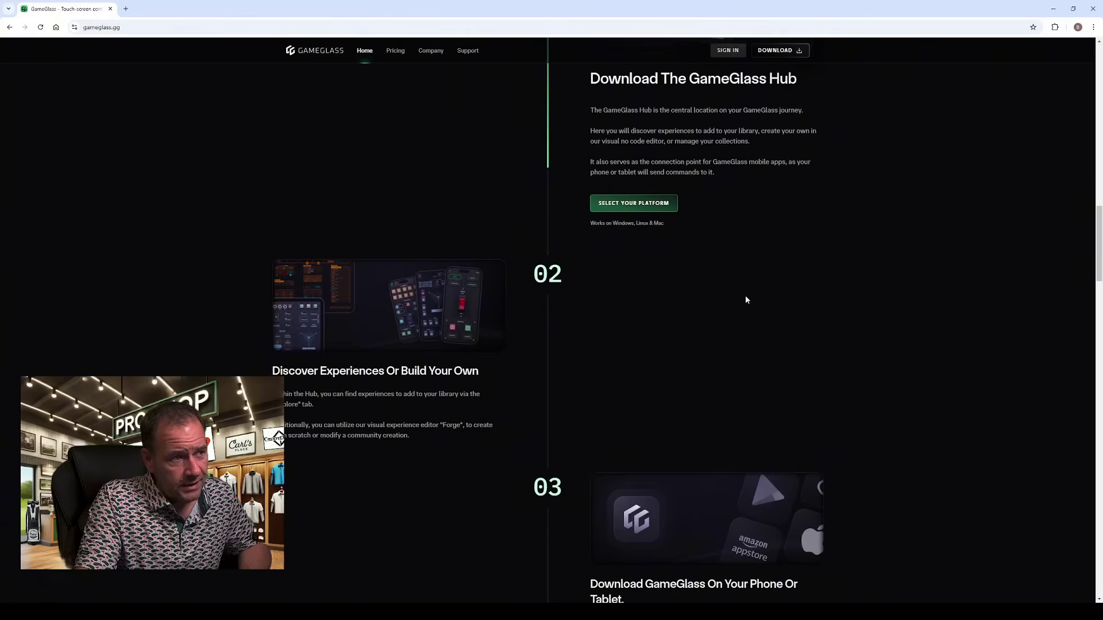
{"action": "scroll", "coordinate": [747, 298], "scroll_direction": "down", "scroll_amount": 1}
{"action": "scroll", "coordinate": [645, 368], "scroll_direction": "down", "scroll_amount": 2}
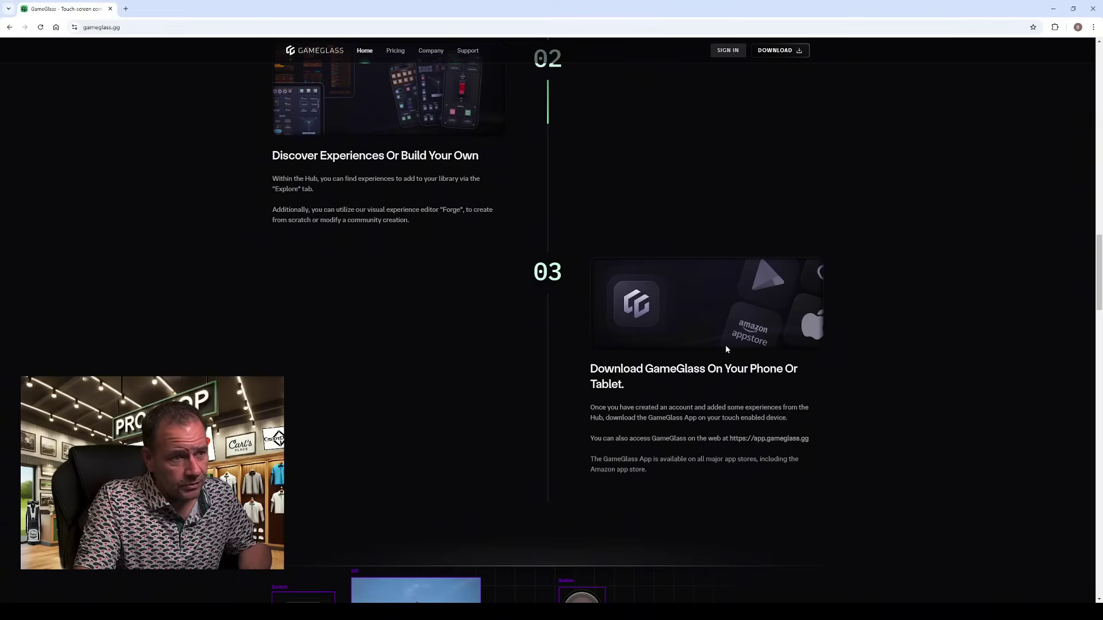
{"action": "scroll", "coordinate": [728, 347], "scroll_direction": "down", "scroll_amount": 2}
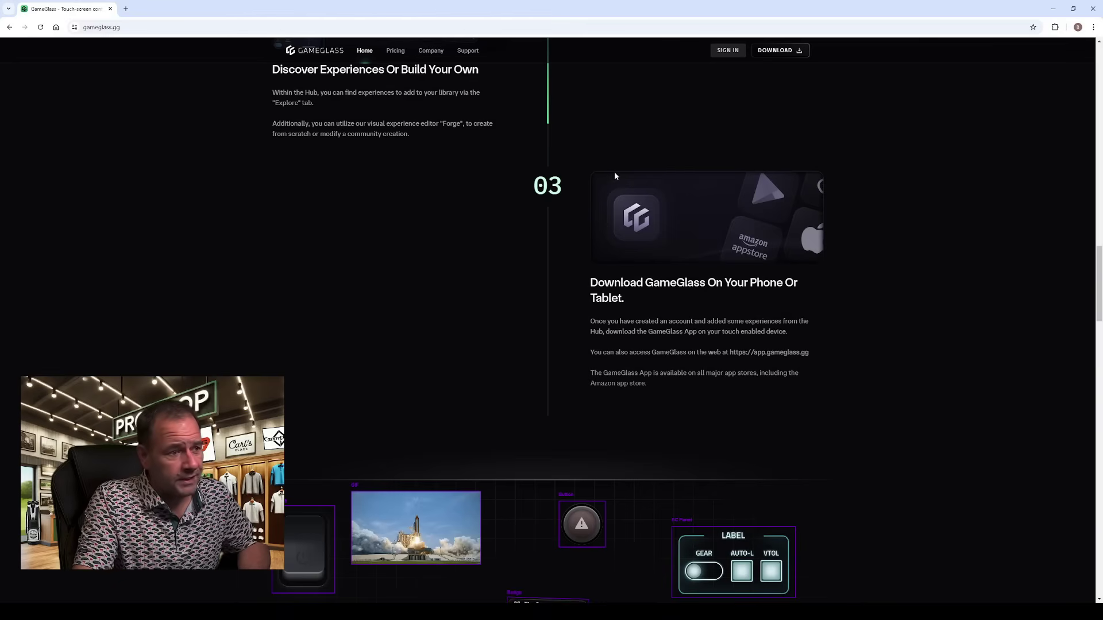
{"action": "scroll", "coordinate": [770, 295], "scroll_direction": "up", "scroll_amount": 20}
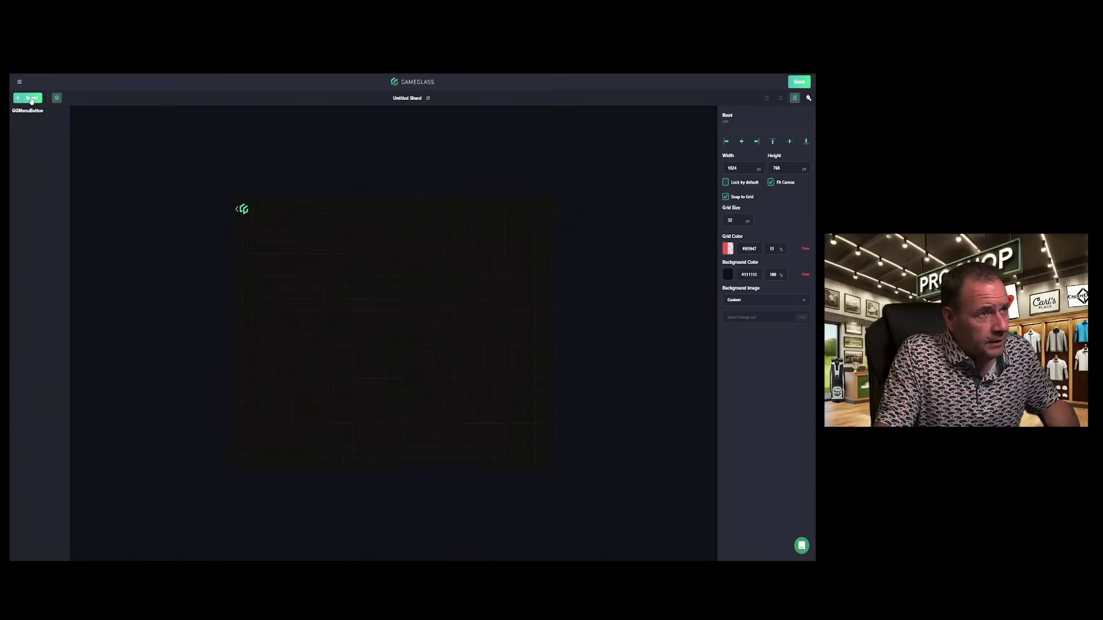
Insert the plain rectangular Button component and place it near the canvas's upper-left corner, beside and below the GameGlass logo
{"action": "left_click", "coordinate": [32, 98]}
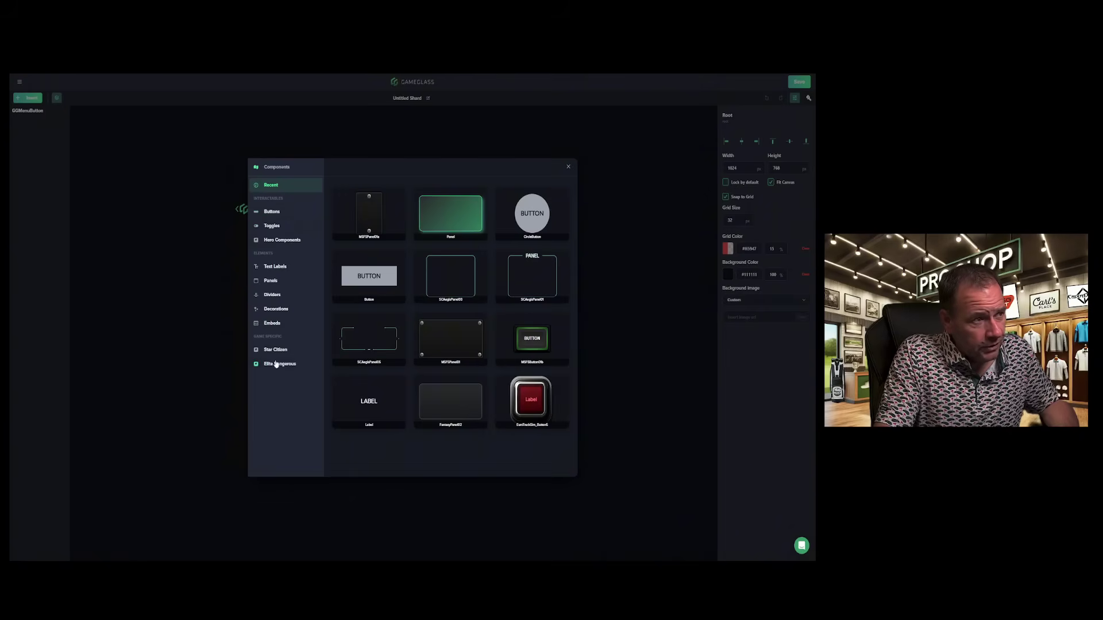
{"action": "left_click", "coordinate": [277, 217]}
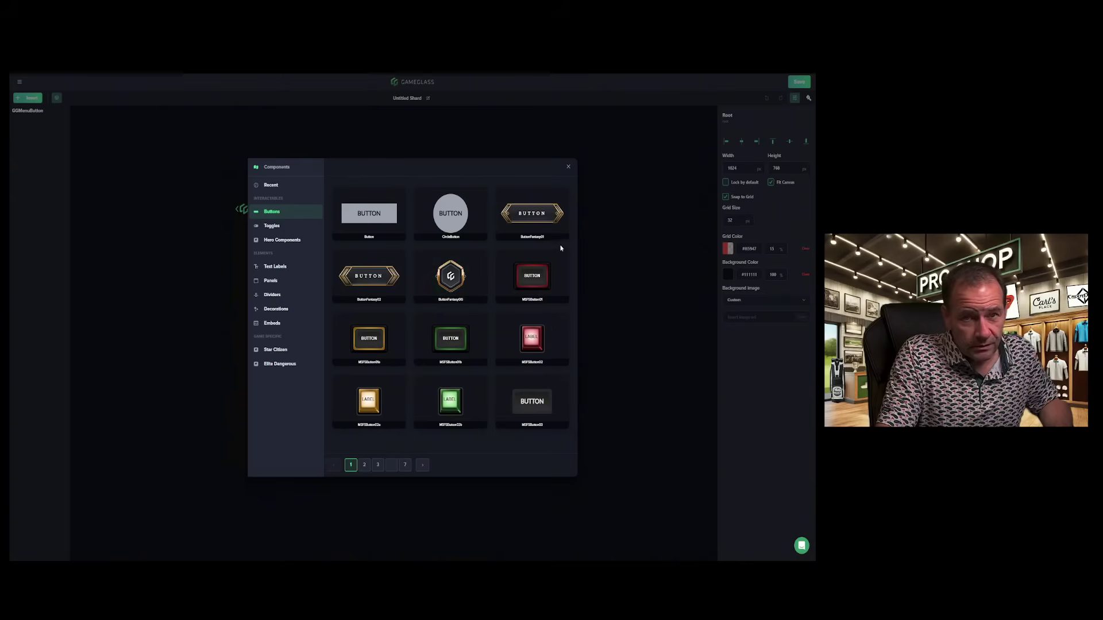
{"action": "left_click", "coordinate": [384, 215]}
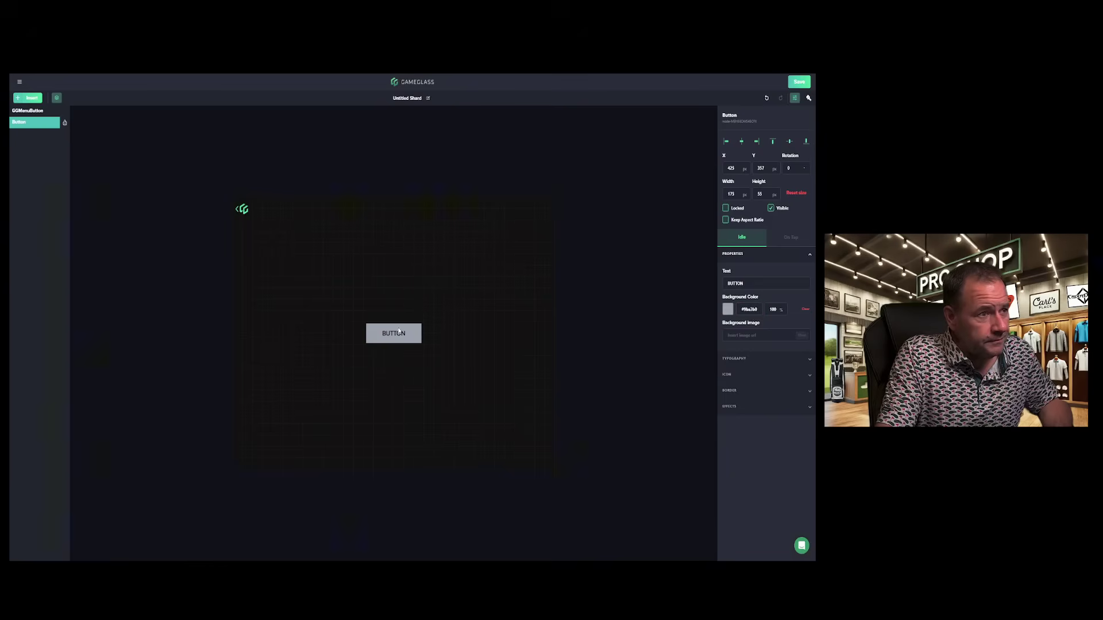
{"action": "left_click_drag", "start_coordinate": [398, 331], "coordinate": [304, 233]}
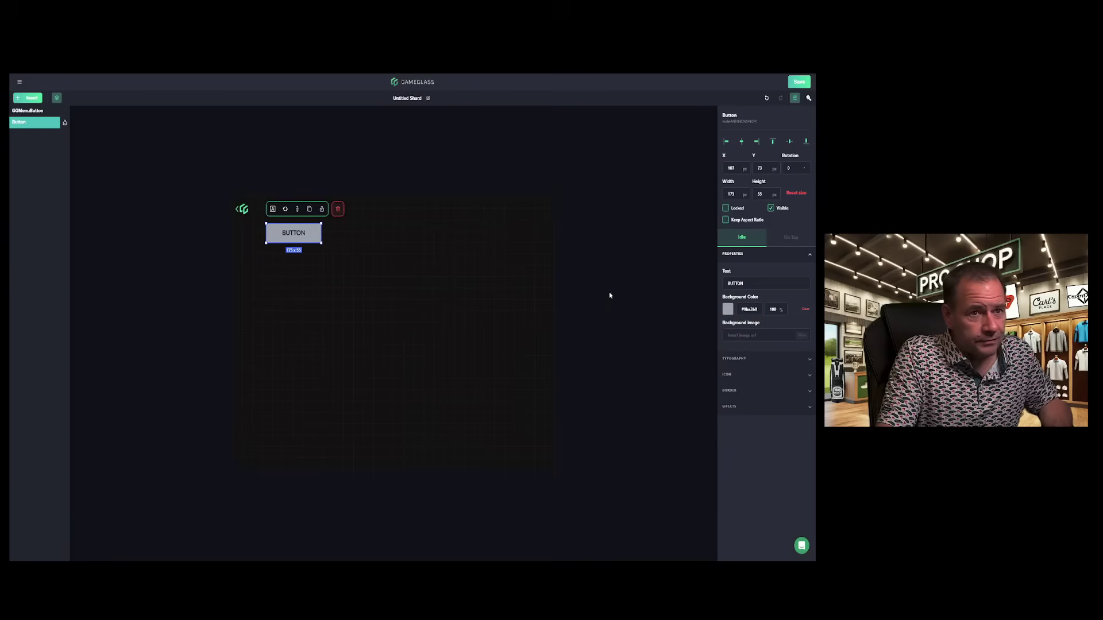
Replace the new button's label text with FLYOVER
{"action": "left_click", "coordinate": [752, 283]}
{"action": "key", "text": "ctrl+a"}
{"action": "type", "text": "F"}
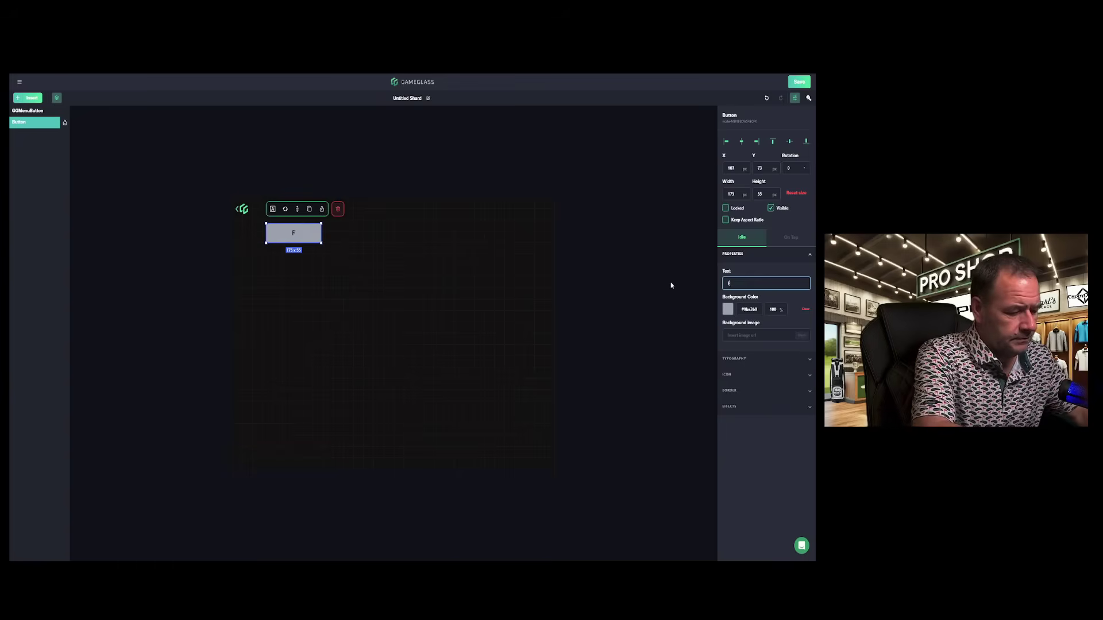
{"action": "type", "text": "LYOVER"}
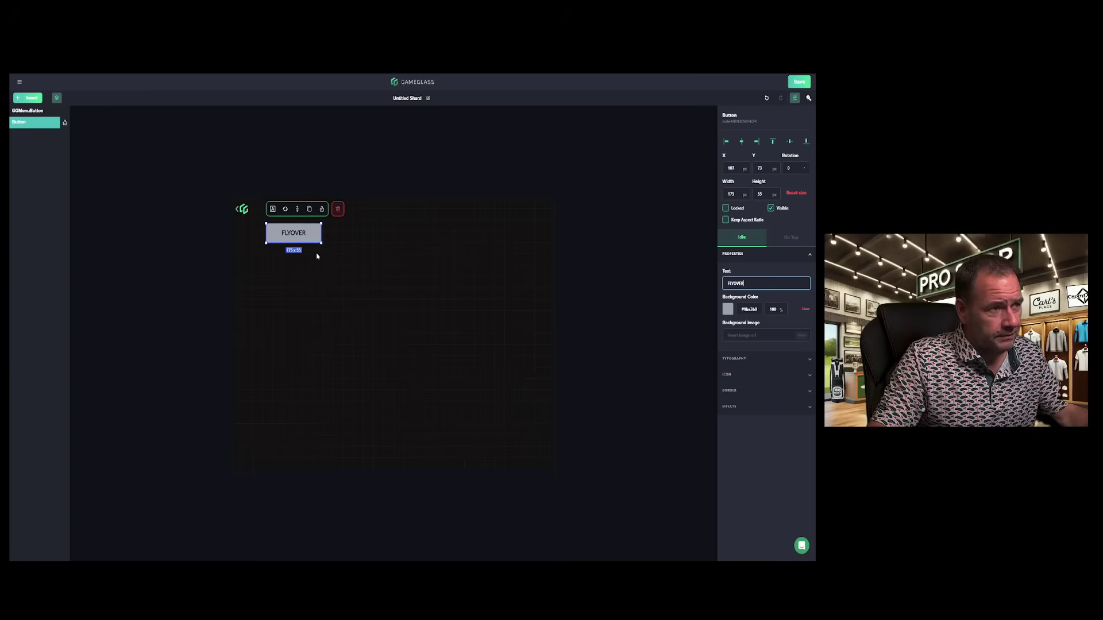
{"action": "left_click", "coordinate": [290, 241]}
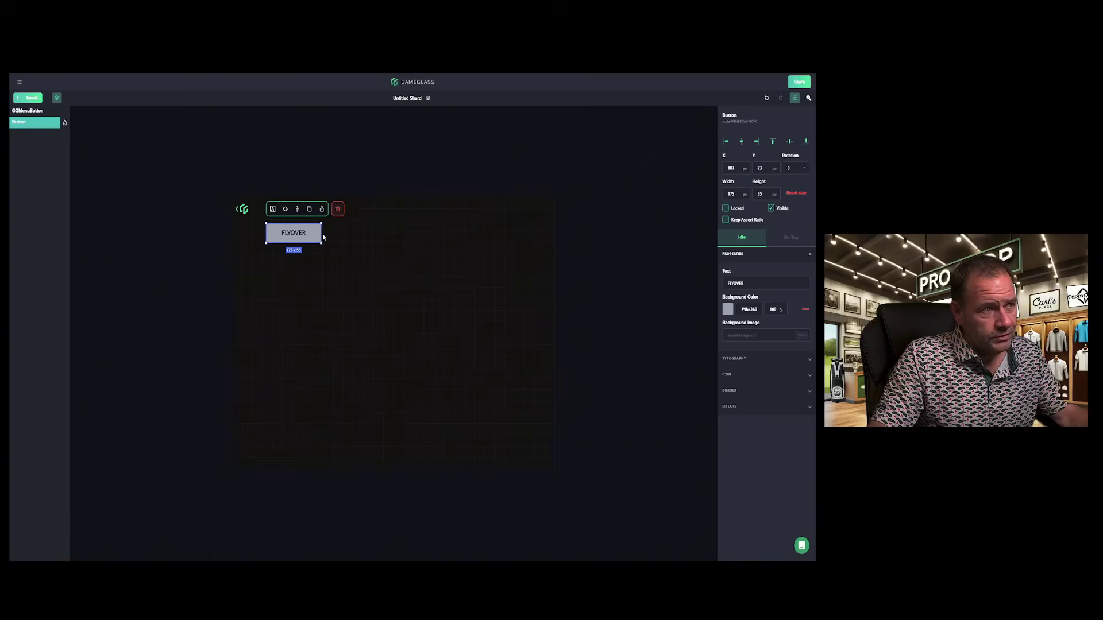
Try the Primary theme color as the FLYOVER button's background and view the theme color settings
{"action": "left_click", "coordinate": [730, 309]}
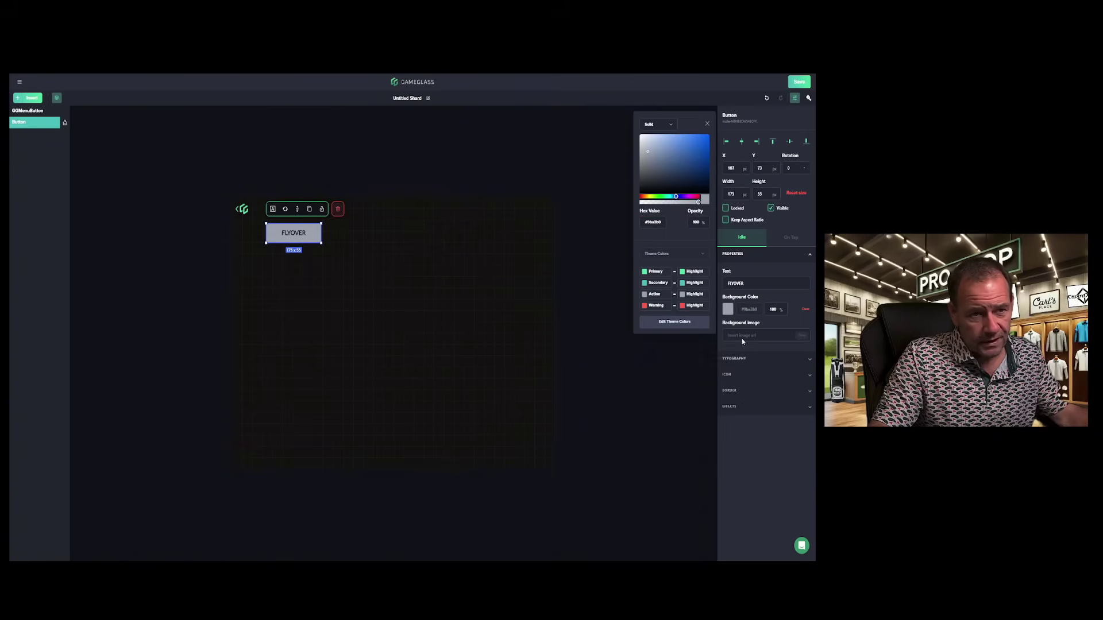
{"action": "left_click", "coordinate": [659, 285]}
{"action": "left_click", "coordinate": [653, 272]}
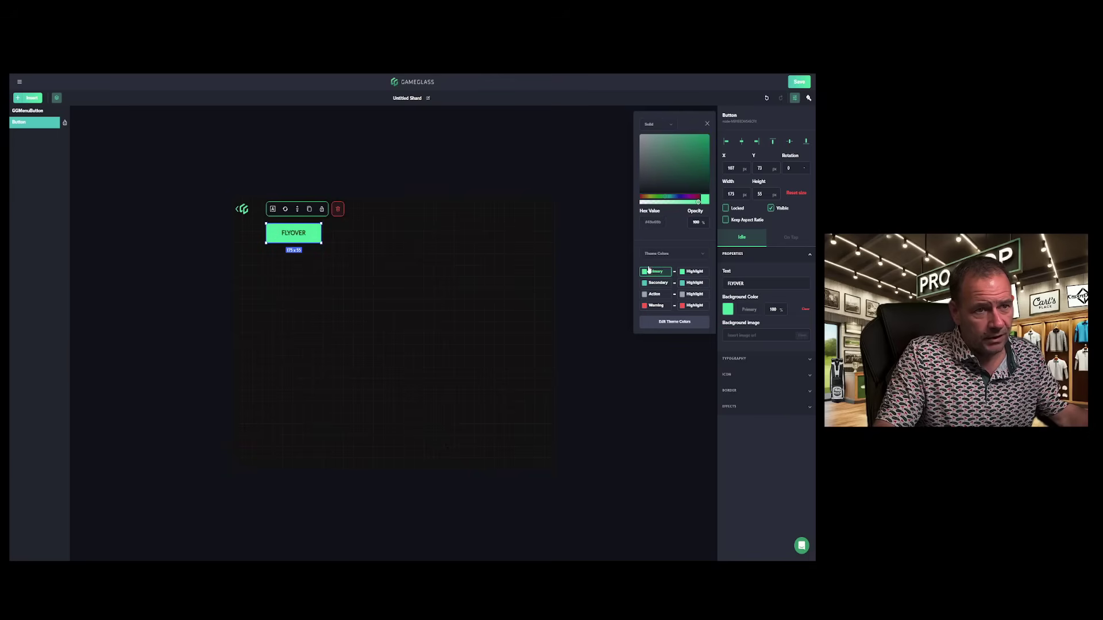
{"action": "left_click", "coordinate": [808, 99]}
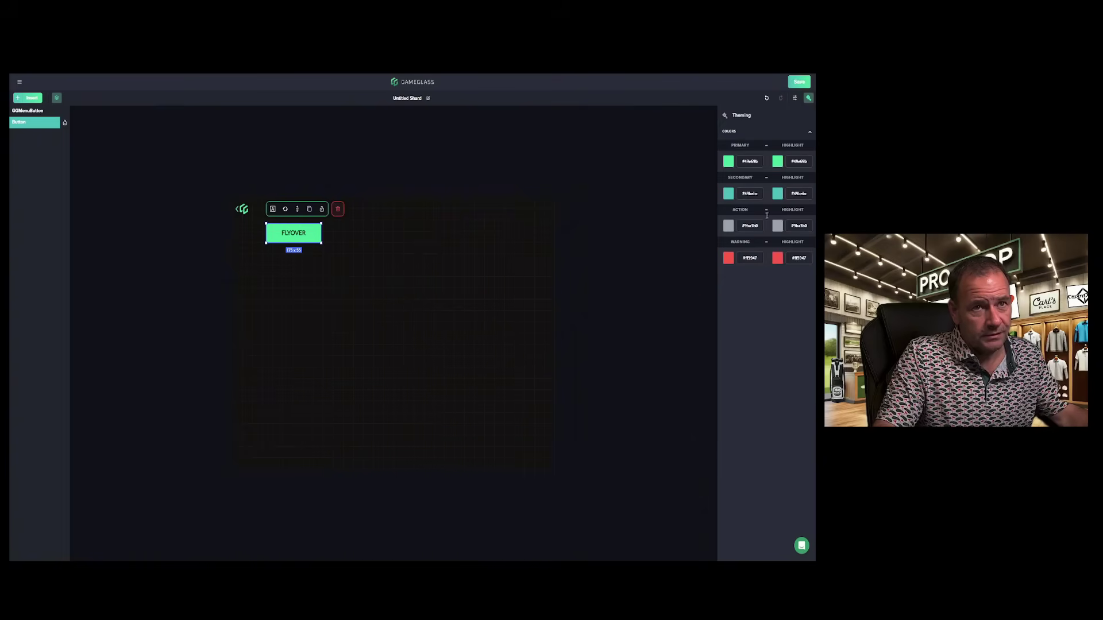
{"action": "left_click", "coordinate": [794, 98]}
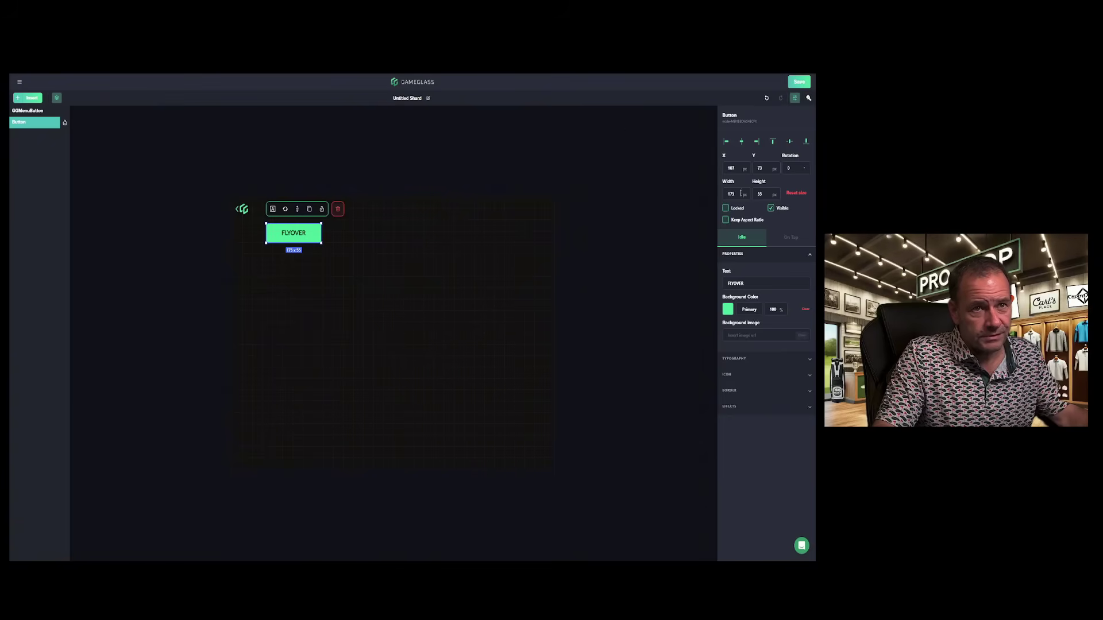
Set the FLYOVER button's background to the Action theme color and its label font to bold Open Sans
{"action": "left_click", "coordinate": [728, 310]}
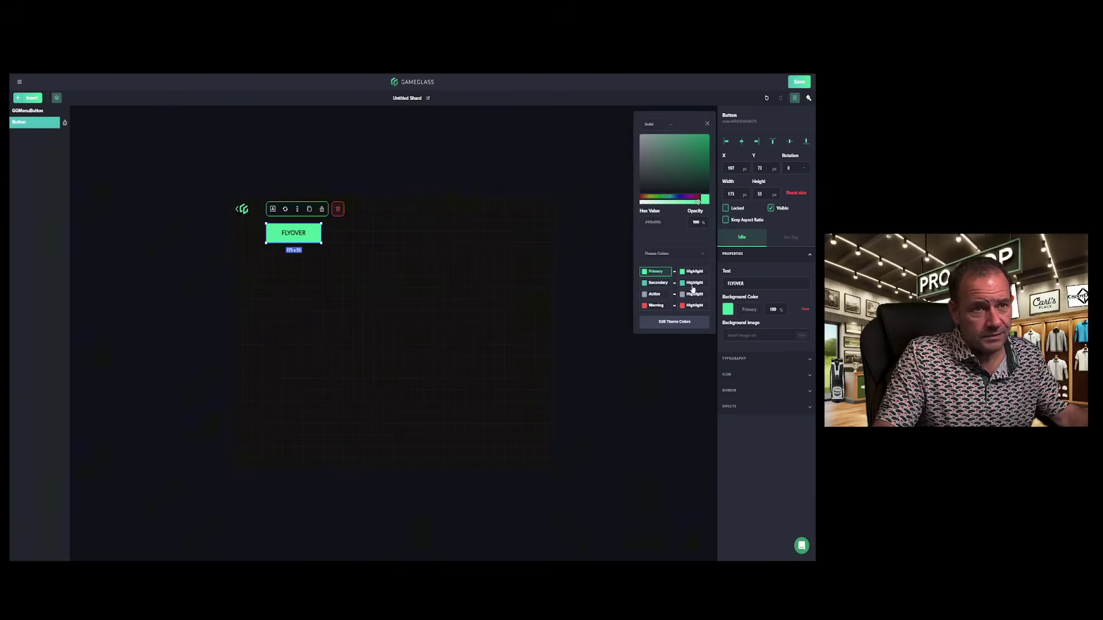
{"action": "left_click", "coordinate": [655, 294]}
{"action": "left_click", "coordinate": [741, 358]}
{"action": "left_click", "coordinate": [746, 385]}
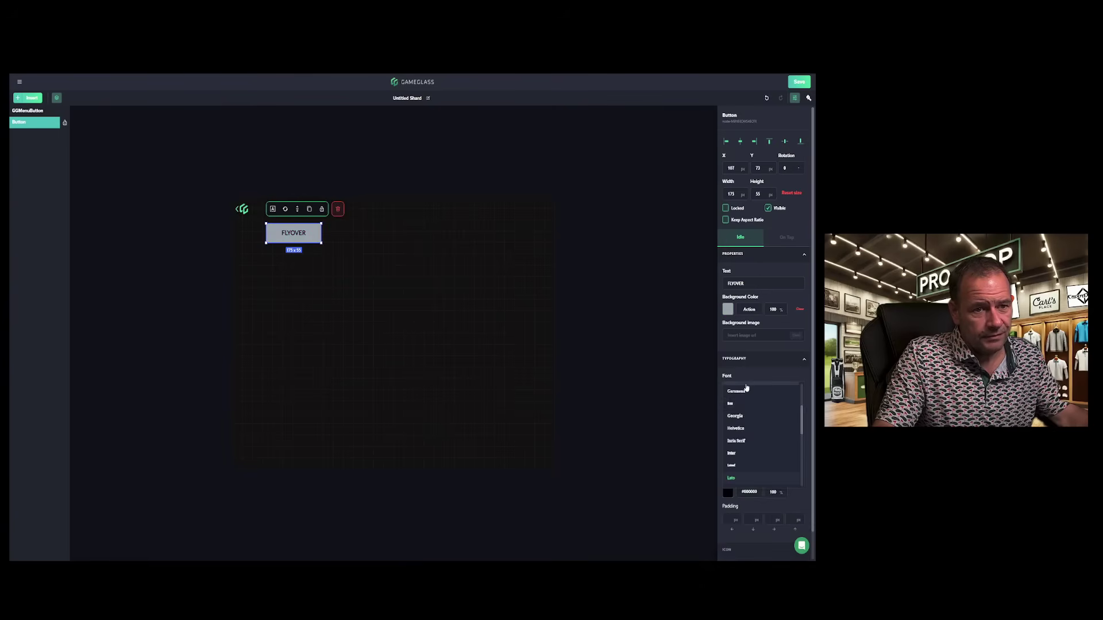
{"action": "scroll", "coordinate": [745, 425], "scroll_direction": "down", "scroll_amount": 3}
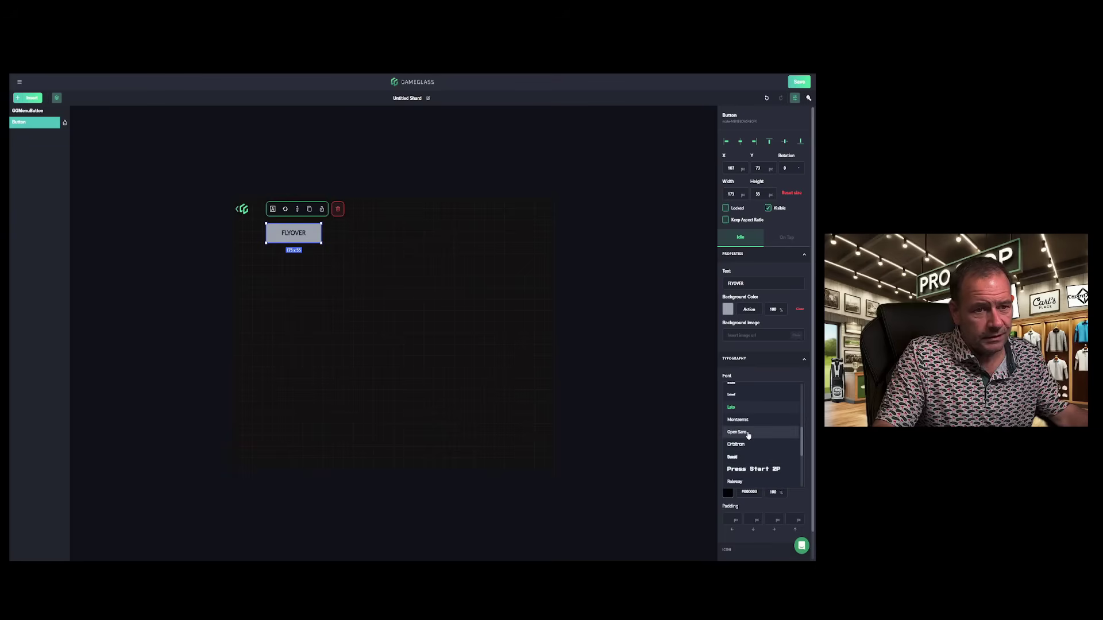
{"action": "left_click", "coordinate": [737, 432]}
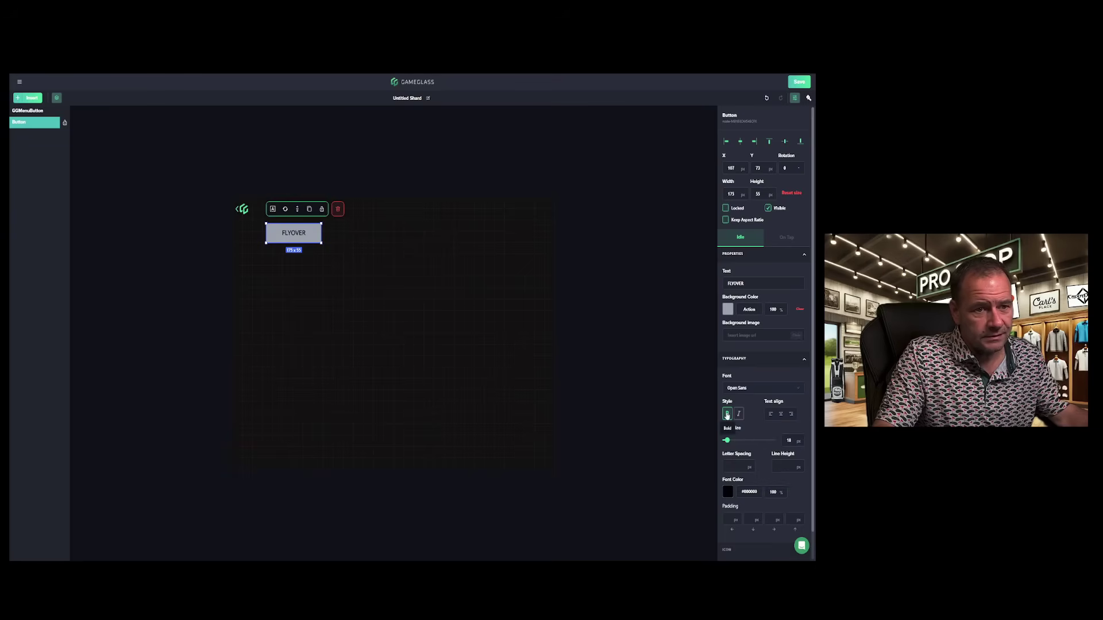
{"action": "left_click", "coordinate": [727, 415]}
{"action": "left_click", "coordinate": [729, 416]}
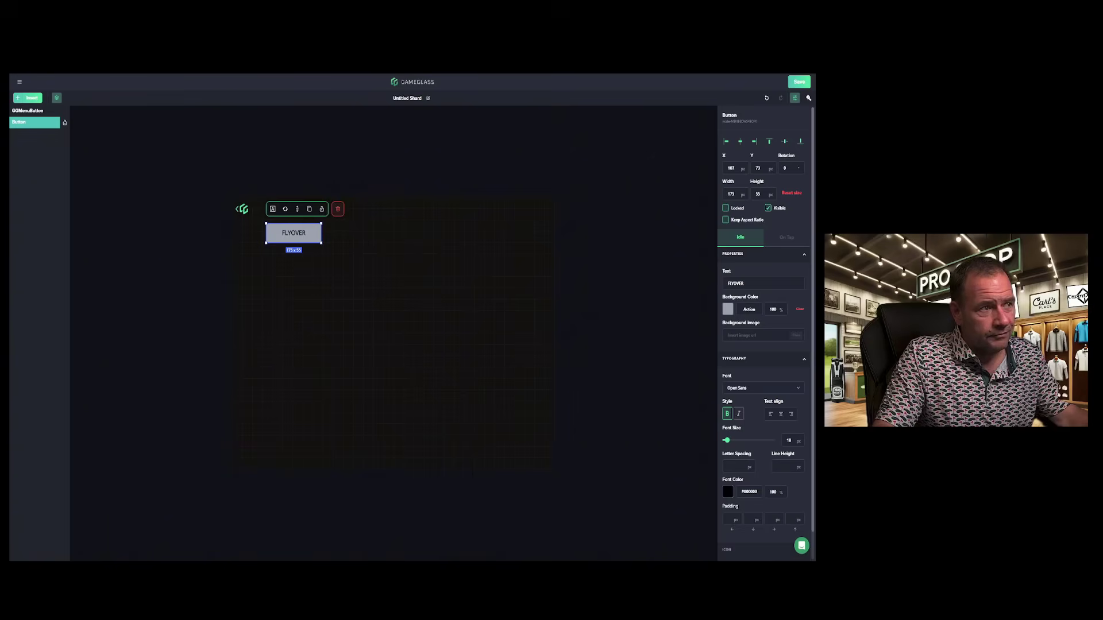
Search the icon library for "drone" and add the Drone Front icon to the FLYOVER button
{"action": "scroll", "coordinate": [751, 444], "scroll_direction": "down", "scroll_amount": 1}
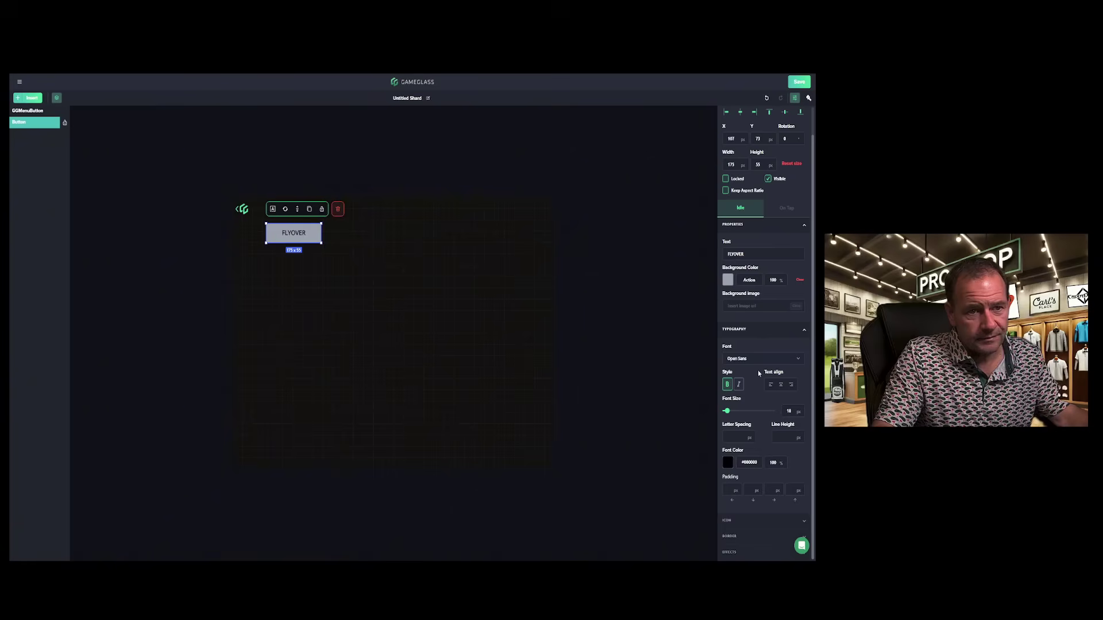
{"action": "left_click", "coordinate": [747, 521]}
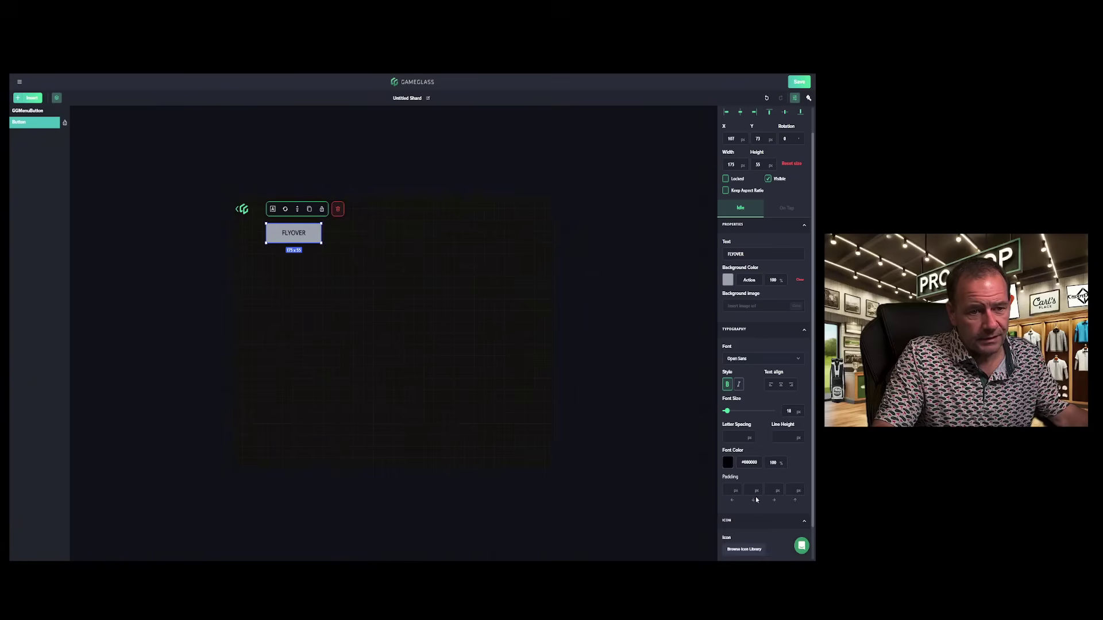
{"action": "scroll", "coordinate": [756, 496], "scroll_direction": "down", "scroll_amount": 1}
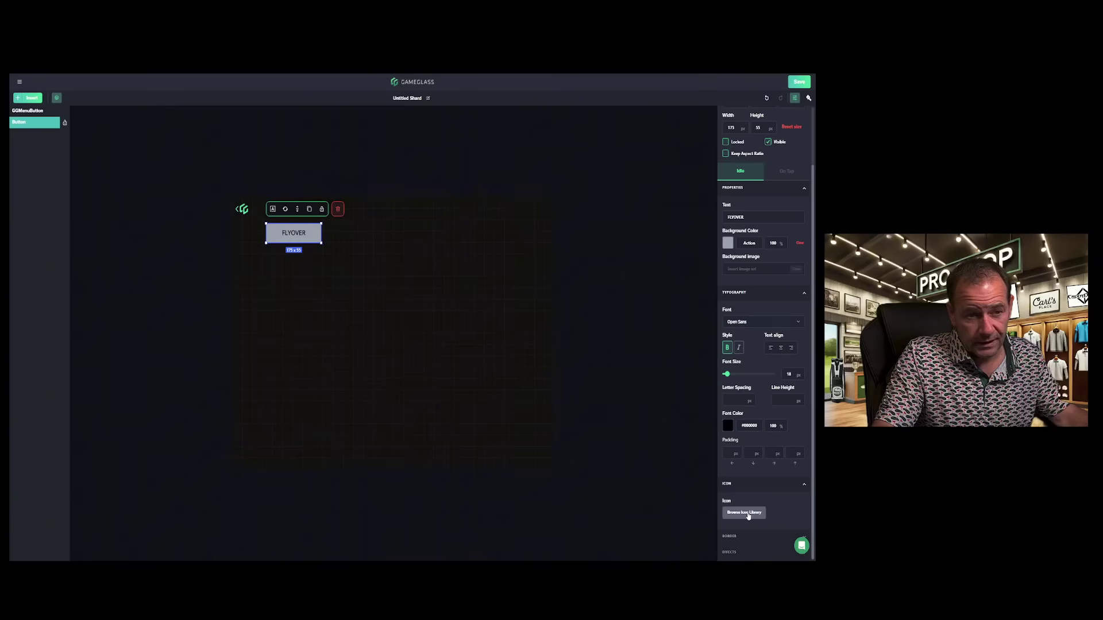
{"action": "left_click", "coordinate": [748, 514]}
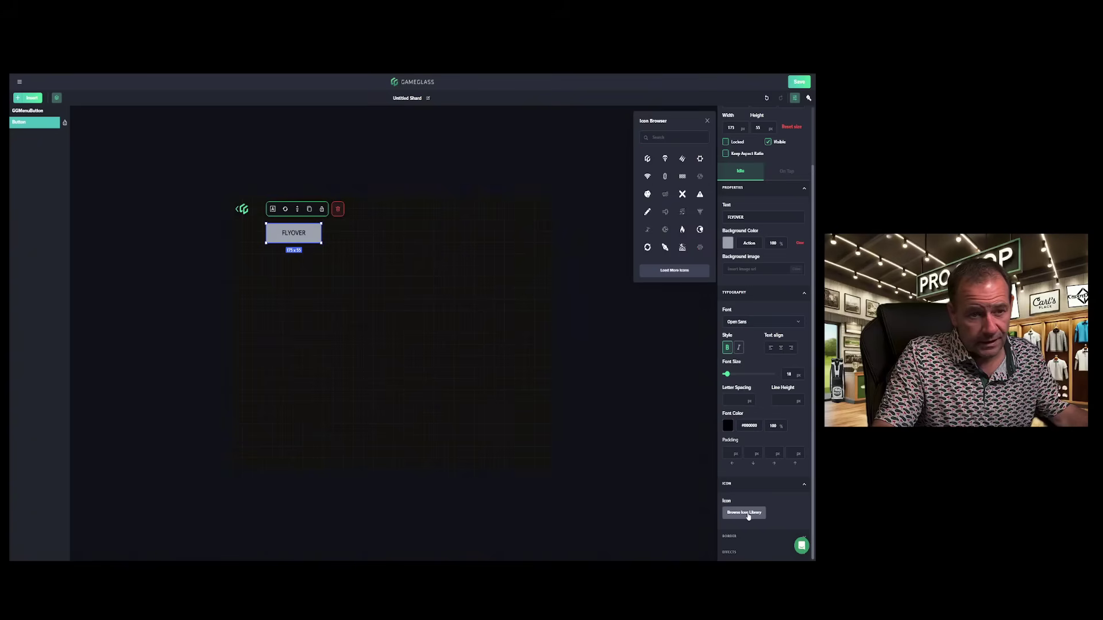
{"action": "left_click", "coordinate": [663, 137]}
{"action": "type", "text": "dron"}
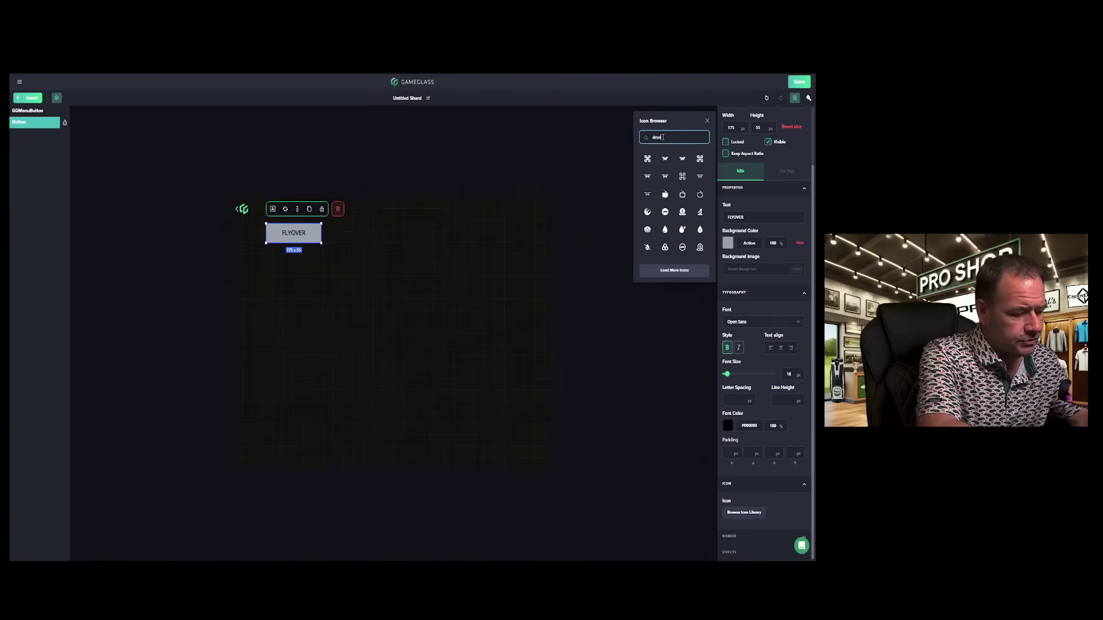
{"action": "type", "text": "e"}
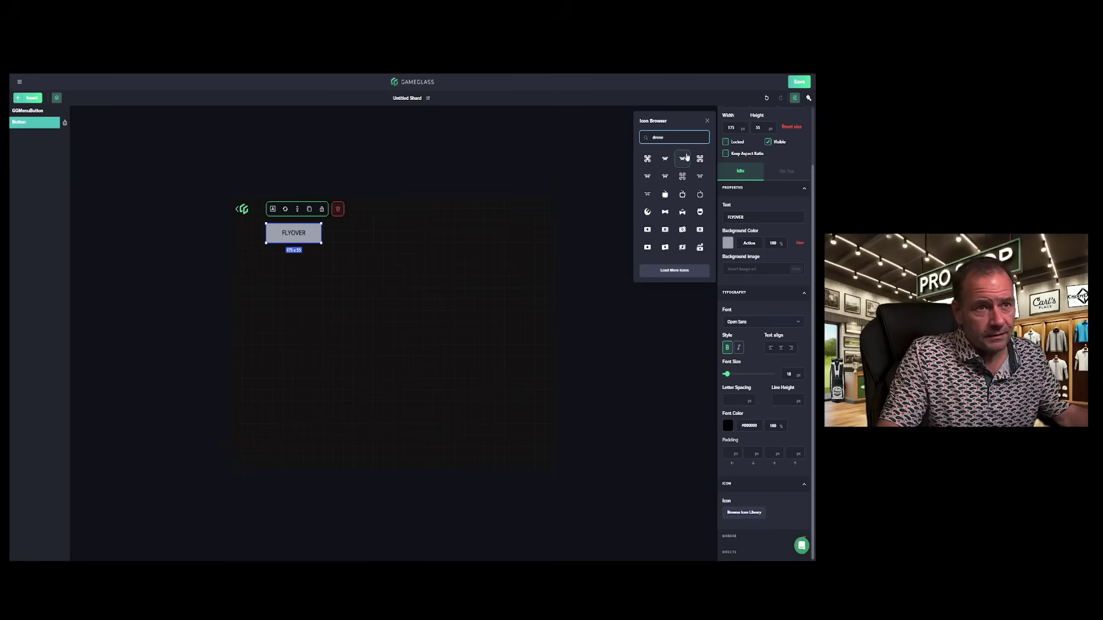
{"action": "left_click", "coordinate": [666, 160]}
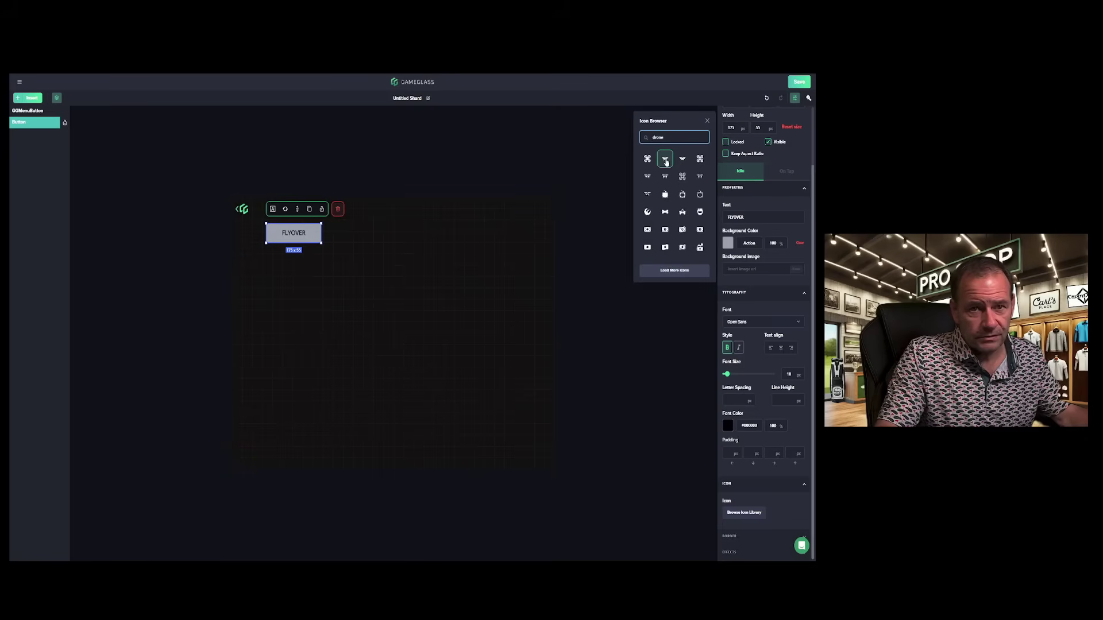
{"action": "left_click", "coordinate": [666, 160]}
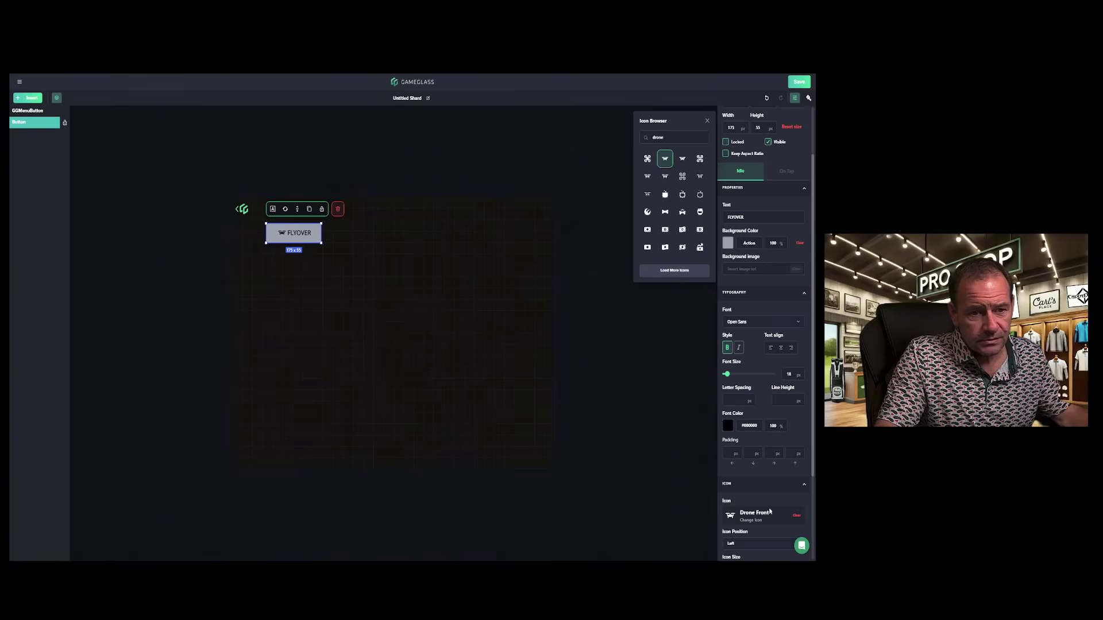
Set the drone icon's position to Right and enlarge it to about 60 px, then deselect the button
{"action": "scroll", "coordinate": [766, 508], "scroll_direction": "down", "scroll_amount": 1}
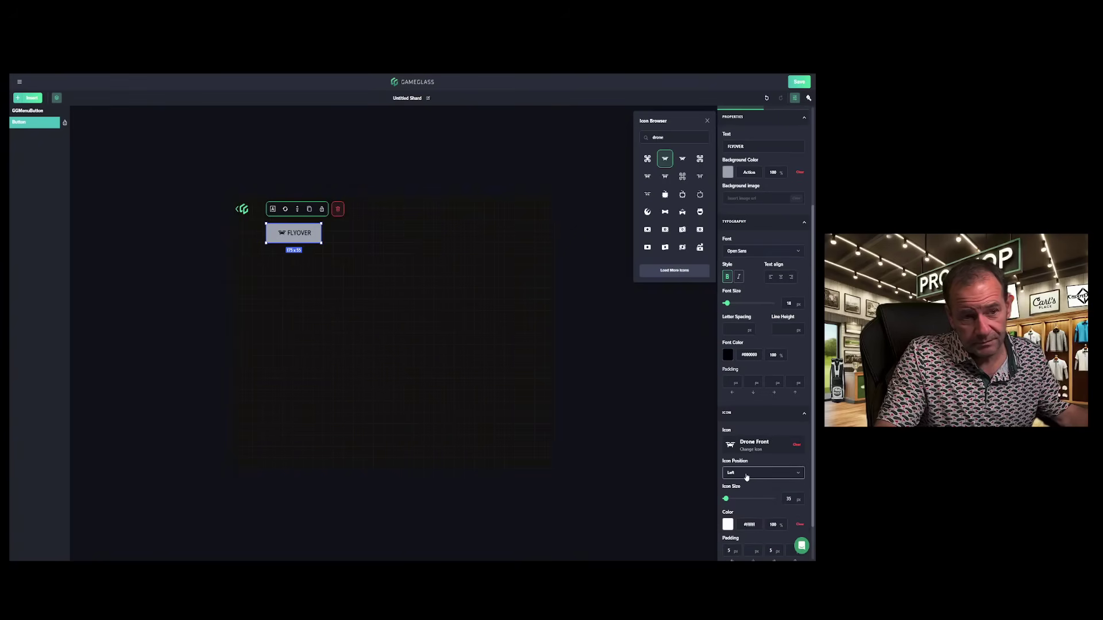
{"action": "left_click", "coordinate": [746, 478]}
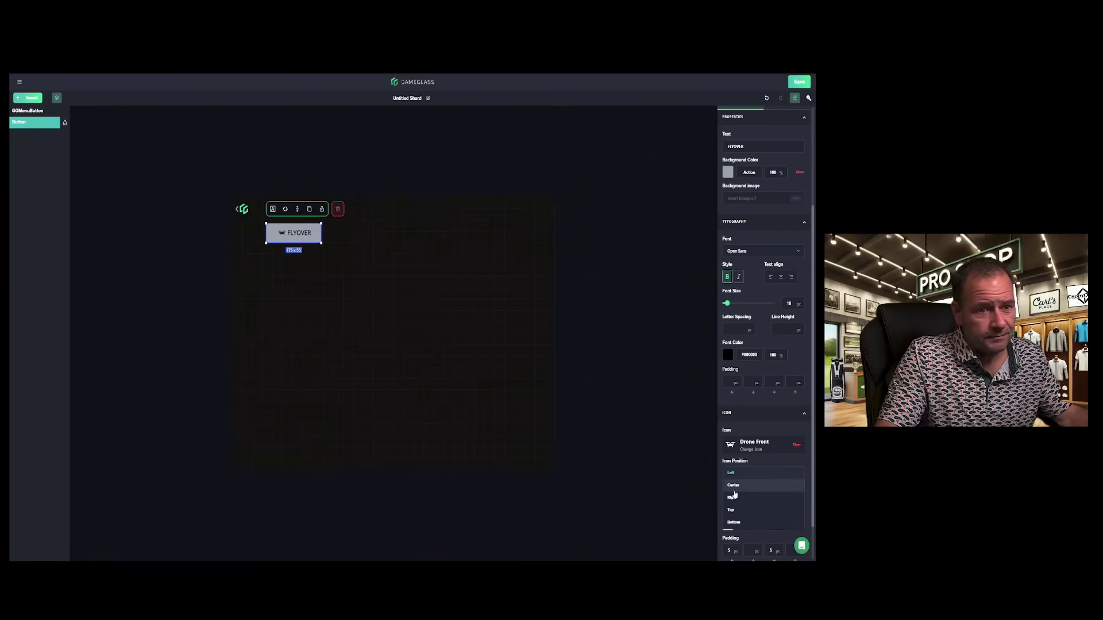
{"action": "left_click", "coordinate": [732, 498]}
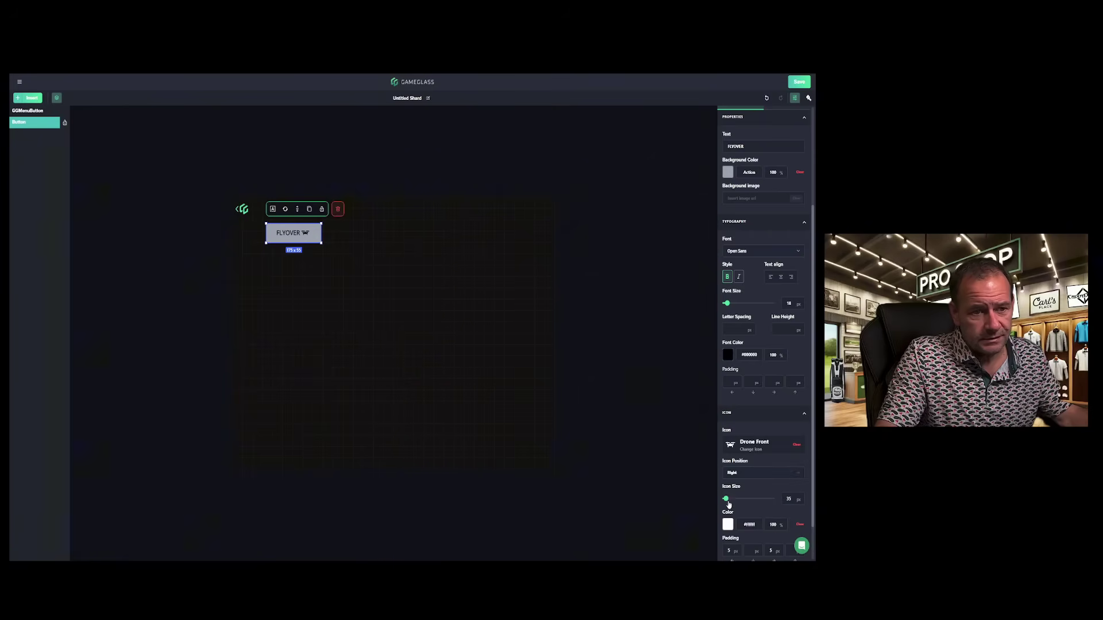
{"action": "left_click_drag", "start_coordinate": [727, 501], "coordinate": [729, 503]}
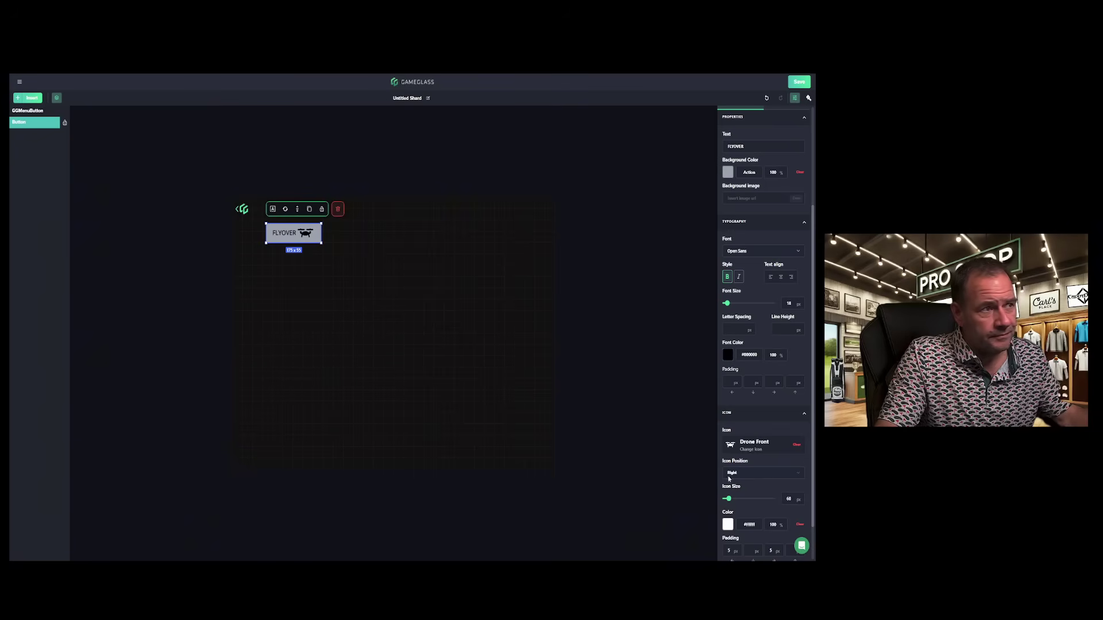
{"action": "left_click", "coordinate": [481, 351]}
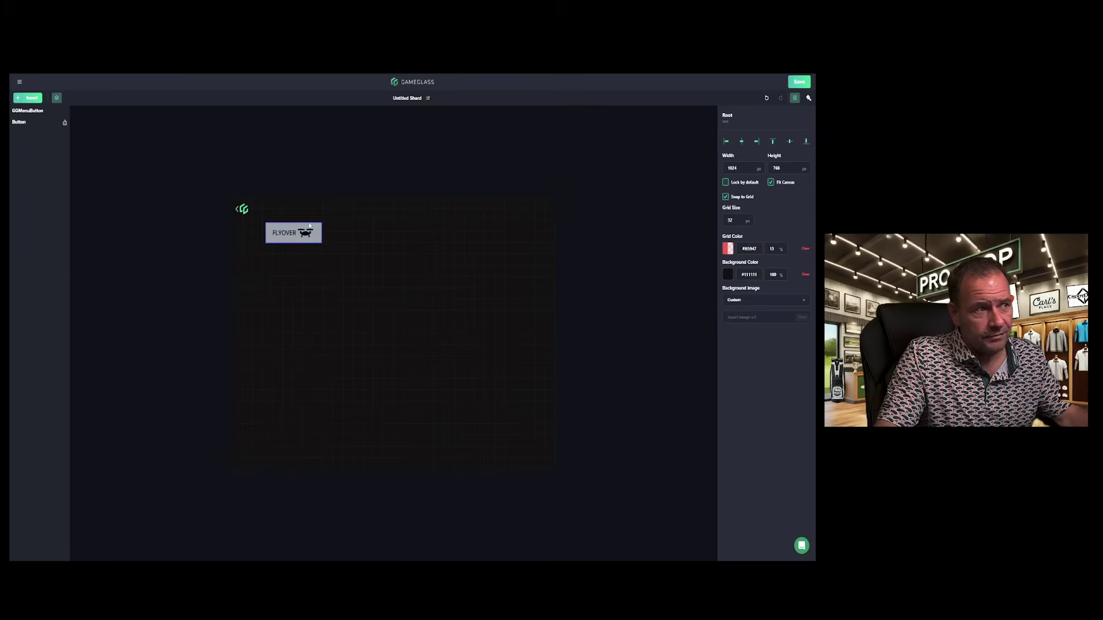
Add an on-tap Keybind action to the FLYOVER button and record the O key for it
{"action": "left_click", "coordinate": [284, 230]}
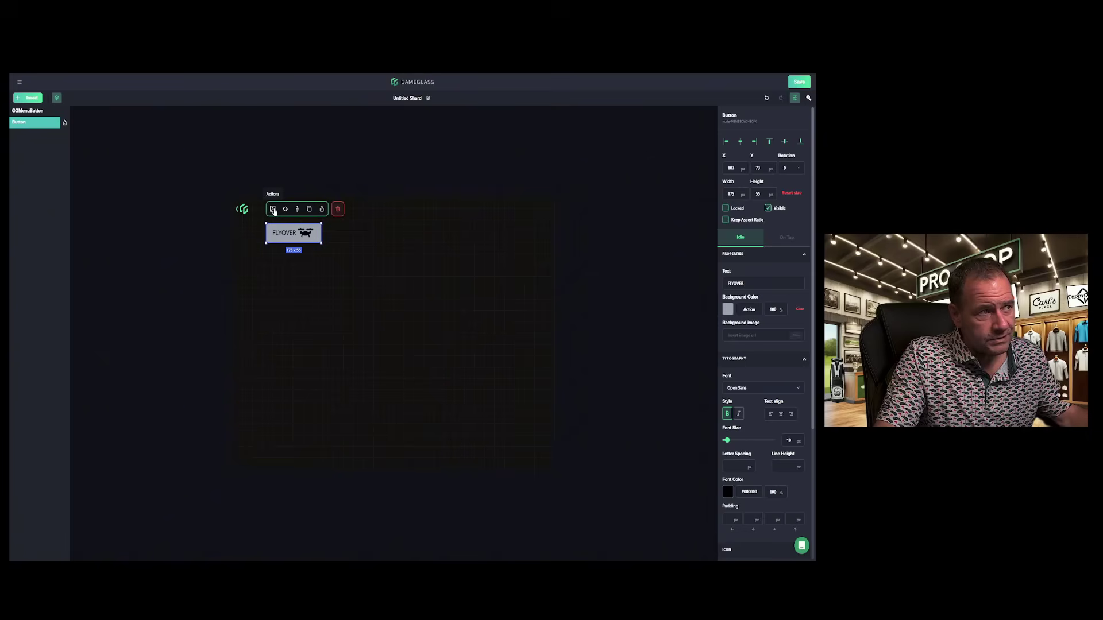
{"action": "left_click", "coordinate": [274, 210]}
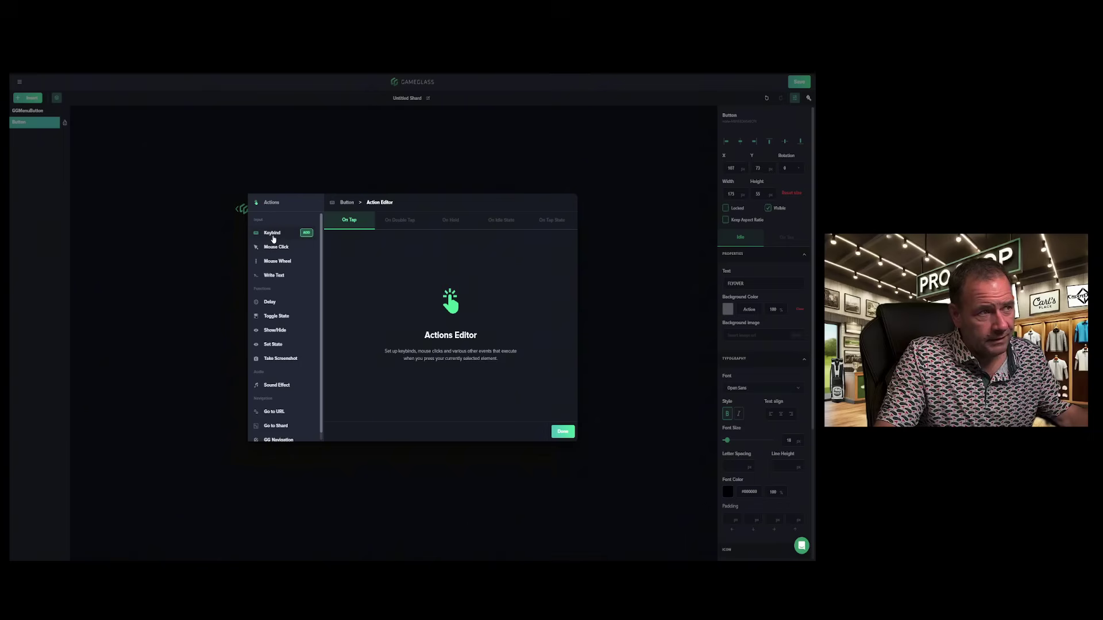
{"action": "left_click", "coordinate": [271, 236]}
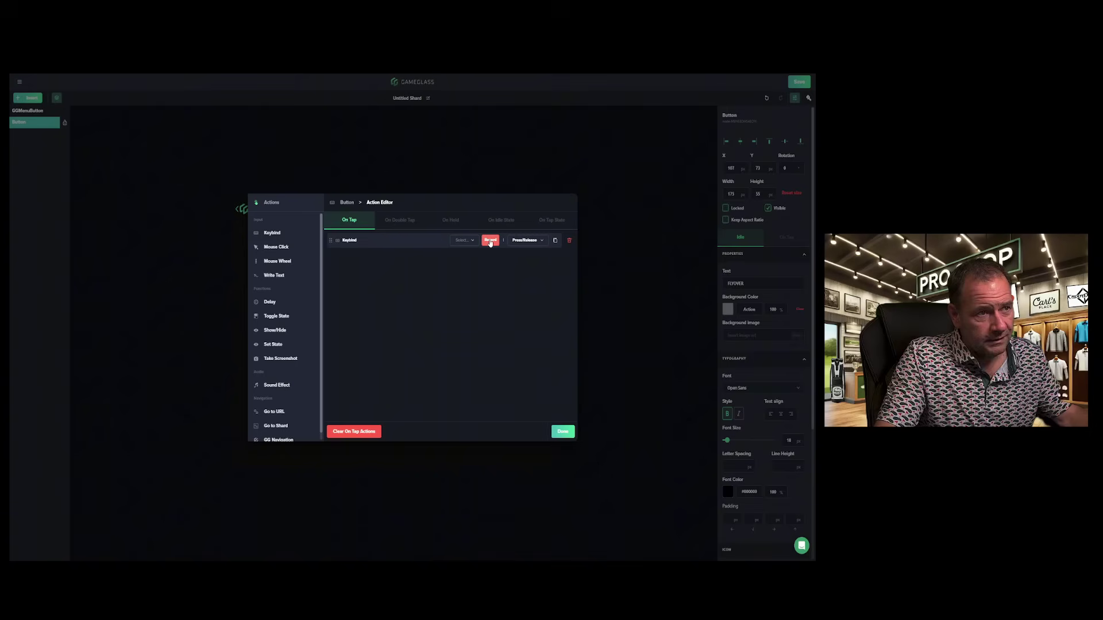
{"action": "left_click", "coordinate": [489, 239]}
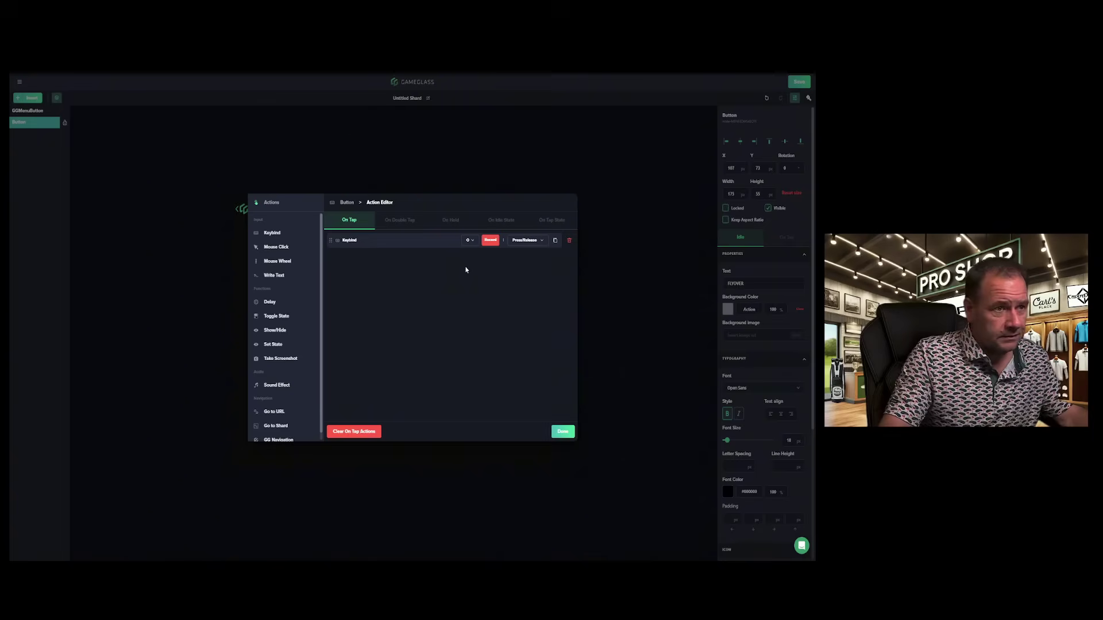
{"action": "left_click", "coordinate": [557, 432]}
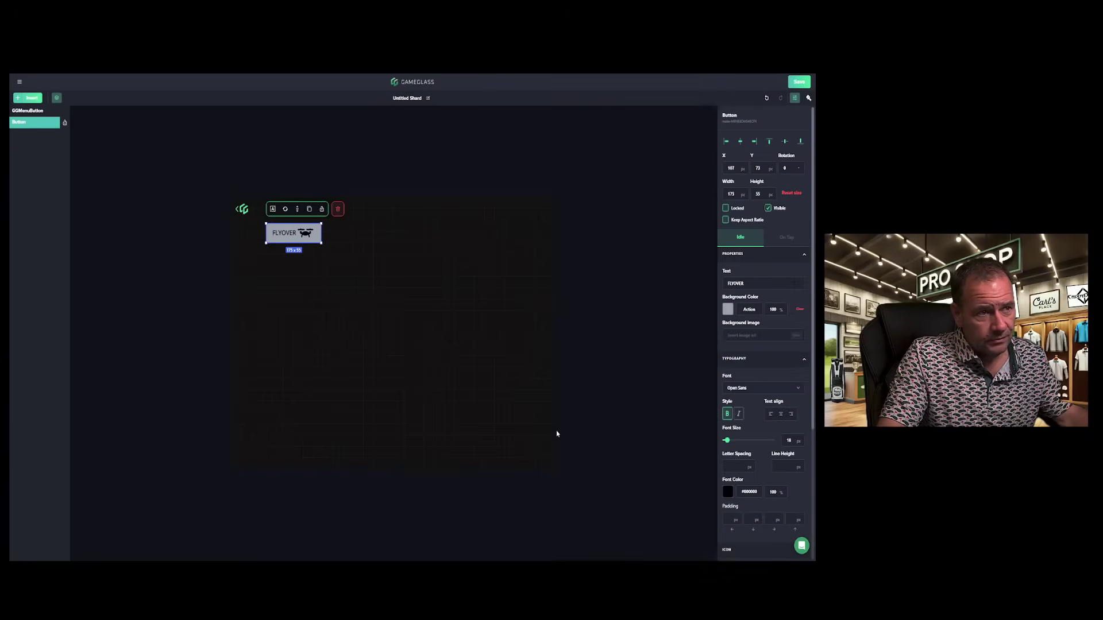
Duplicate the FLYOVER button four times and arrange the copies below it in an evenly spaced column
{"action": "left_click", "coordinate": [310, 212]}
{"action": "left_click_drag", "start_coordinate": [306, 236], "coordinate": [305, 321]}
{"action": "left_click", "coordinate": [310, 240]}
{"action": "left_click", "coordinate": [309, 266]}
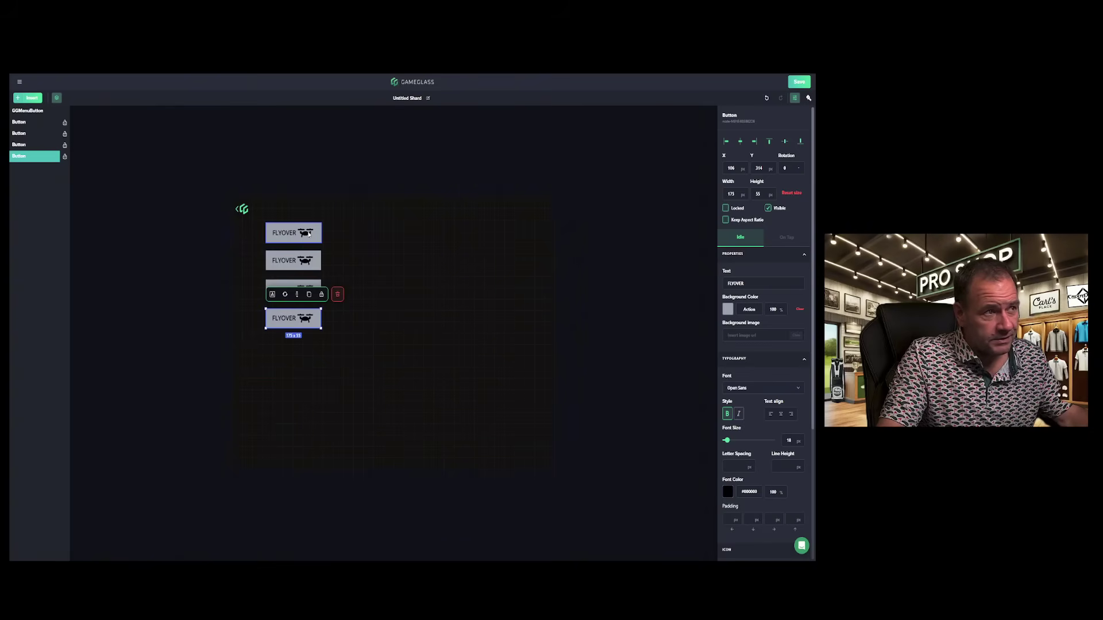
{"action": "left_click", "coordinate": [310, 300]}
{"action": "left_click_drag", "start_coordinate": [305, 330], "coordinate": [302, 352]}
{"action": "left_click", "coordinate": [343, 246]}
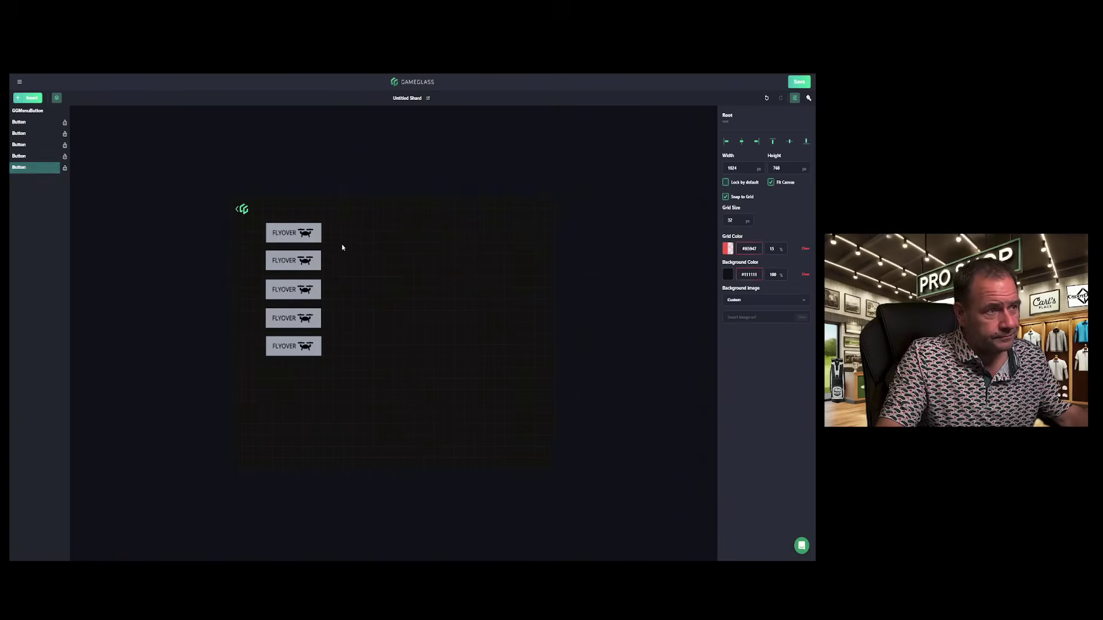
Change the text of the second button in the column to SHOT CAM
{"action": "left_click", "coordinate": [303, 237]}
{"action": "left_click", "coordinate": [291, 267]}
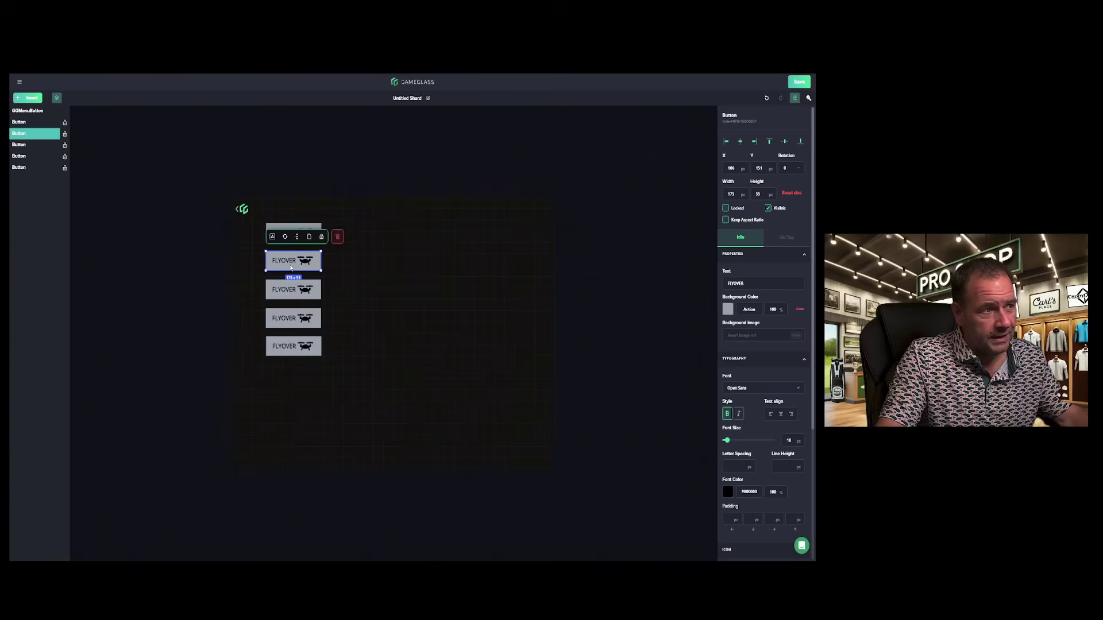
{"action": "double_click", "coordinate": [771, 284]}
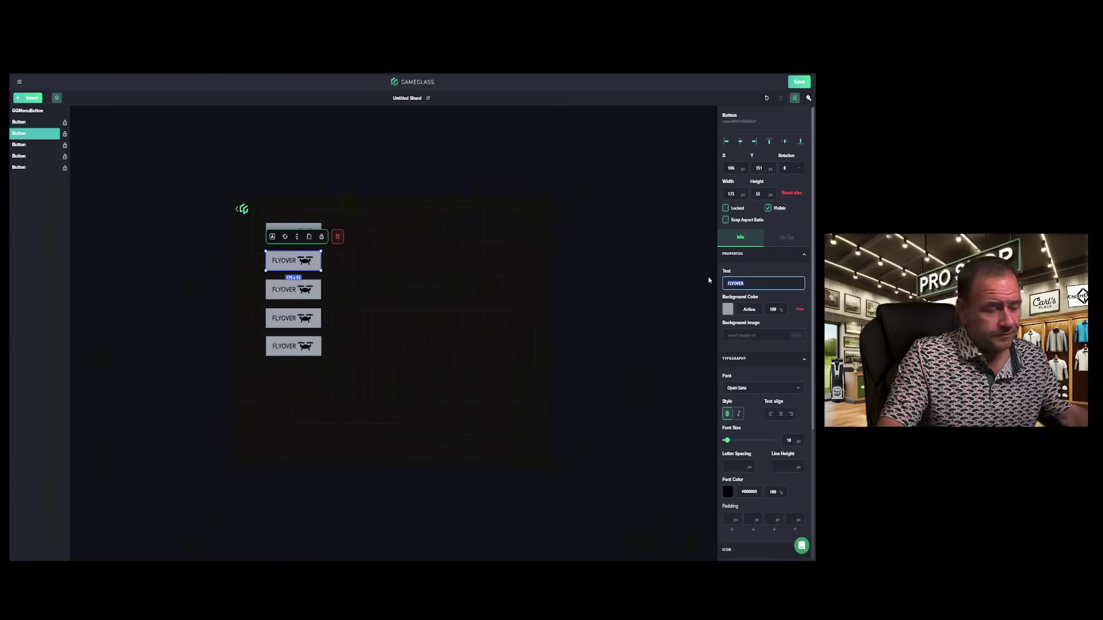
{"action": "type", "text": "SHOT CAM"}
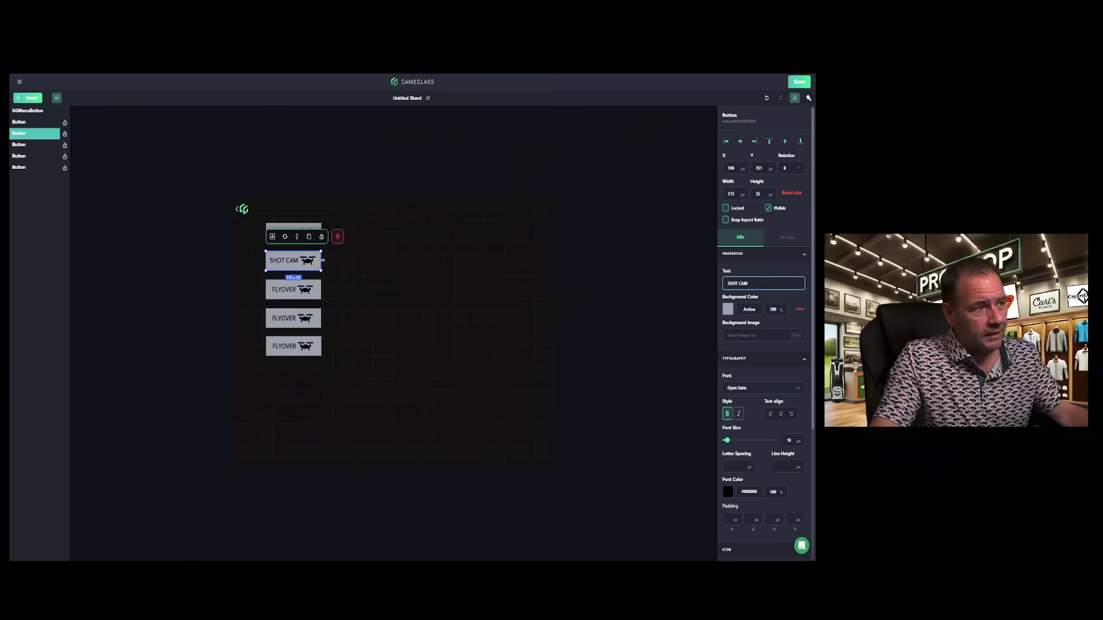
{"action": "left_click", "coordinate": [313, 262]}
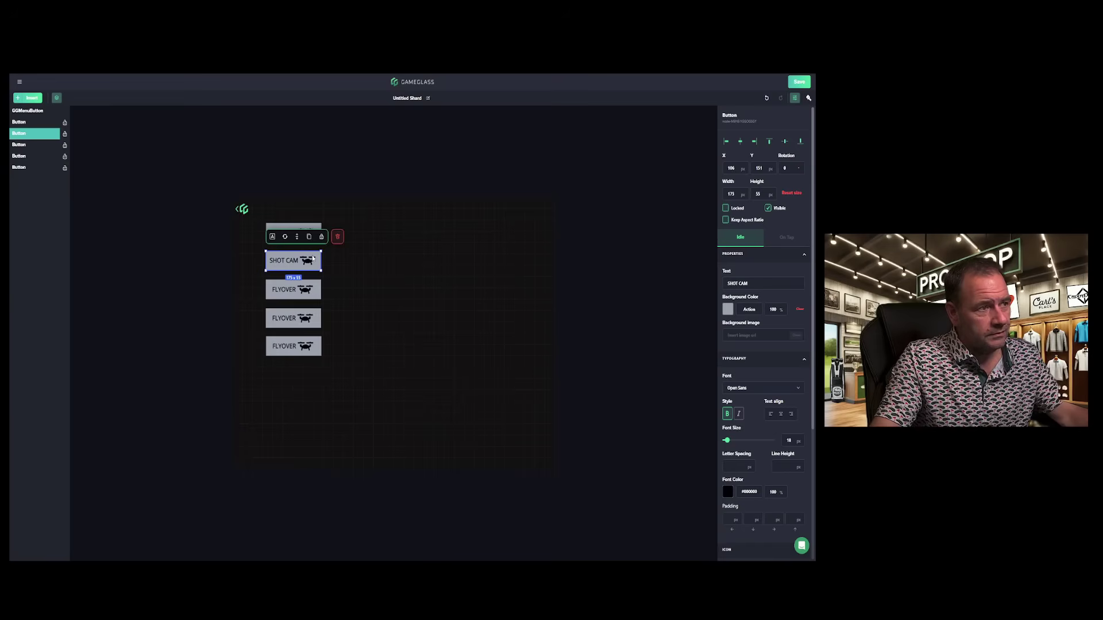
Search the icon library for "bin" and replace the SHOT CAM button's drone icon with Binoculars
{"action": "scroll", "coordinate": [758, 356], "scroll_direction": "down", "scroll_amount": 3}
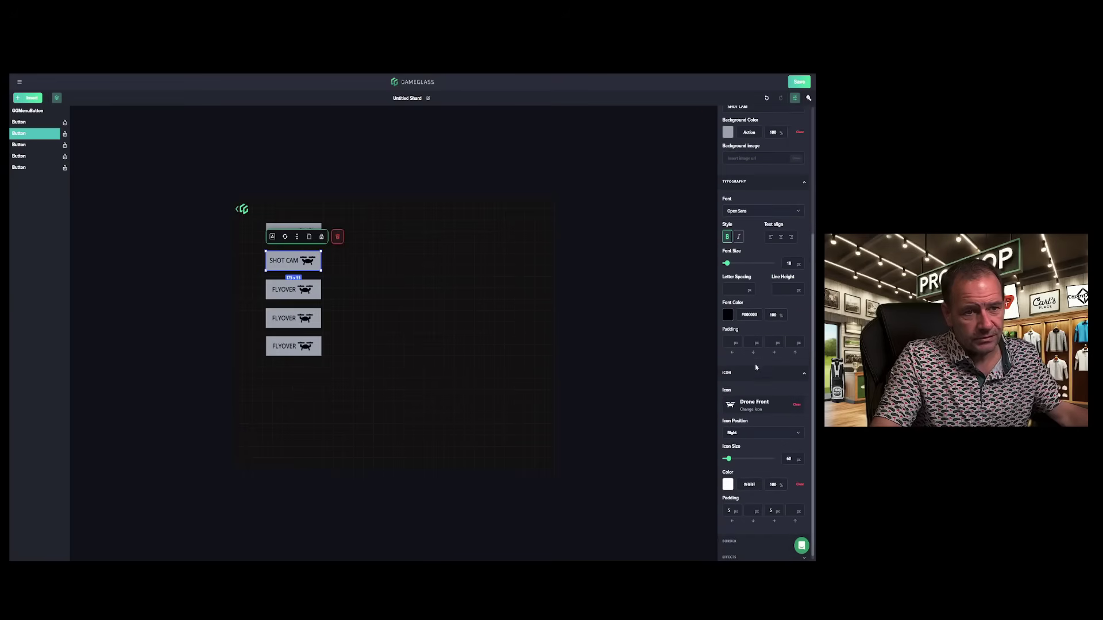
{"action": "left_click", "coordinate": [750, 406]}
{"action": "left_click", "coordinate": [678, 137]}
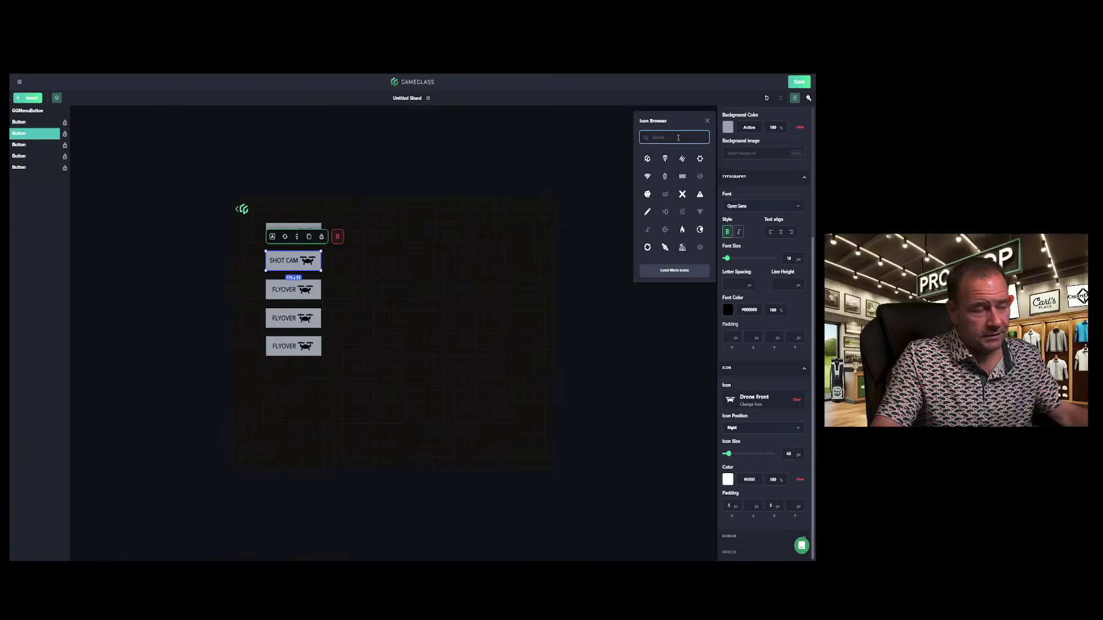
{"action": "type", "text": "b"}
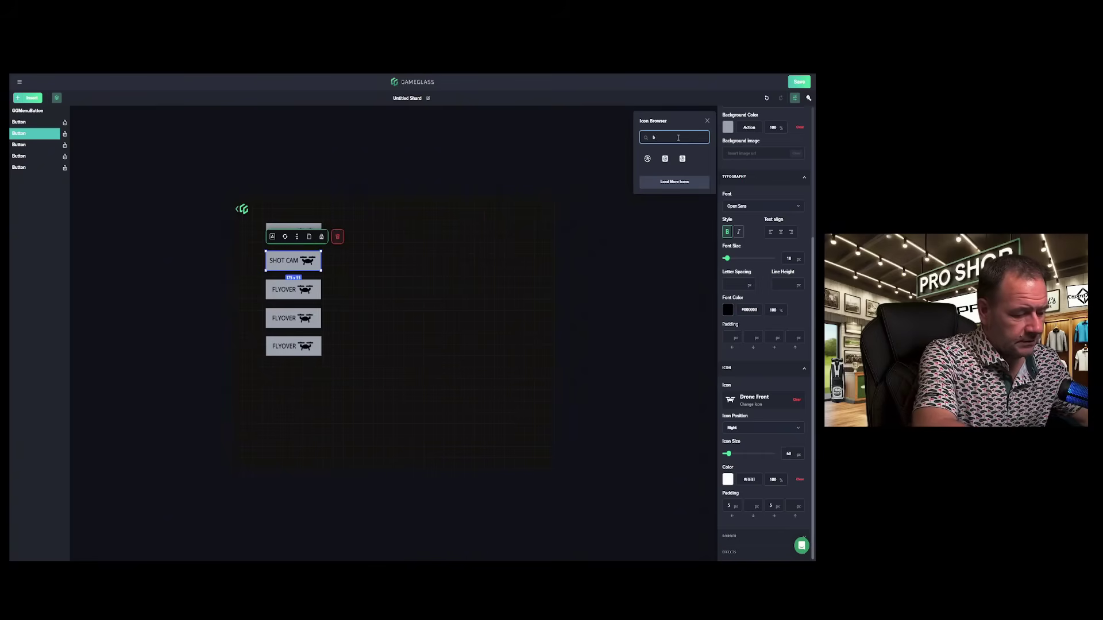
{"action": "type", "text": "in"}
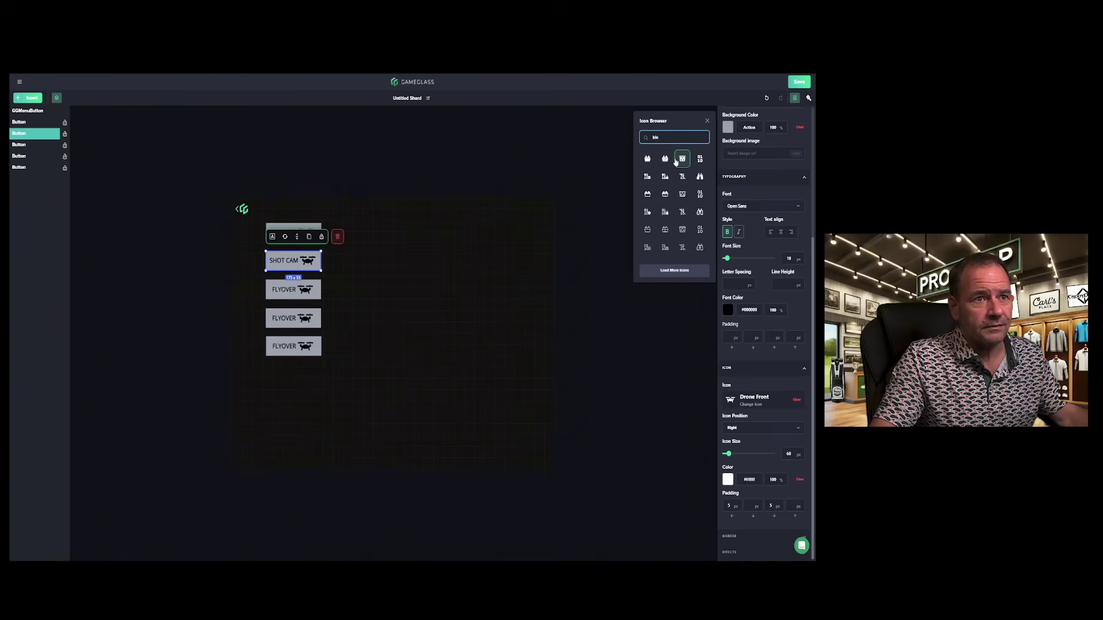
{"action": "left_click", "coordinate": [697, 177]}
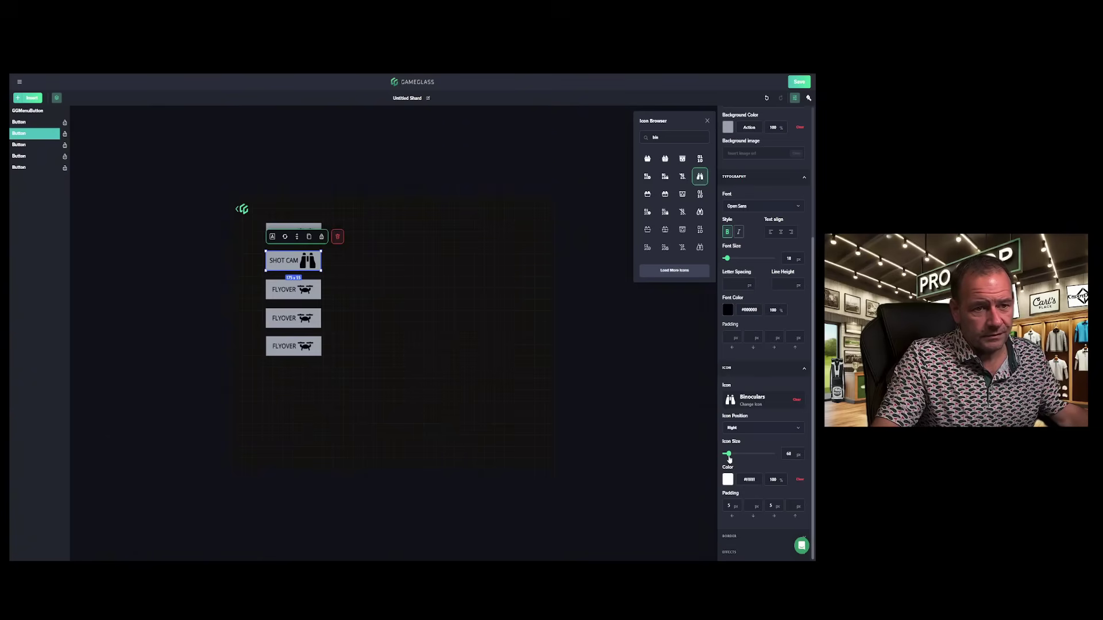
Reduce the binoculars icon's size to 45 px, then close the icon browser and deselect the button
{"action": "left_click_drag", "start_coordinate": [729, 458], "coordinate": [727, 457]}
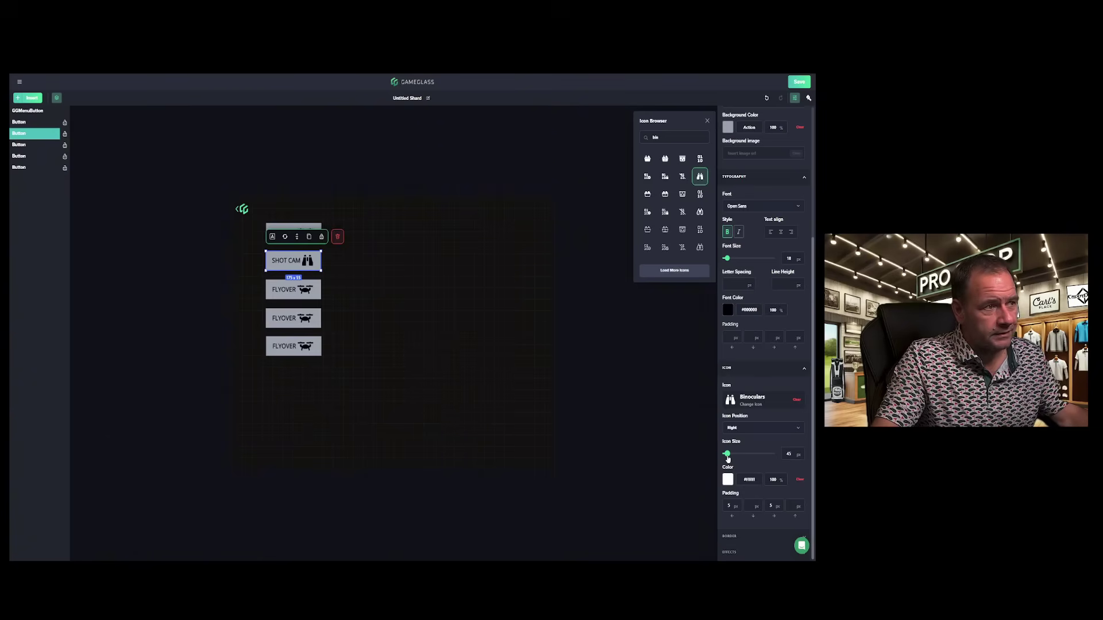
{"action": "left_click", "coordinate": [381, 289]}
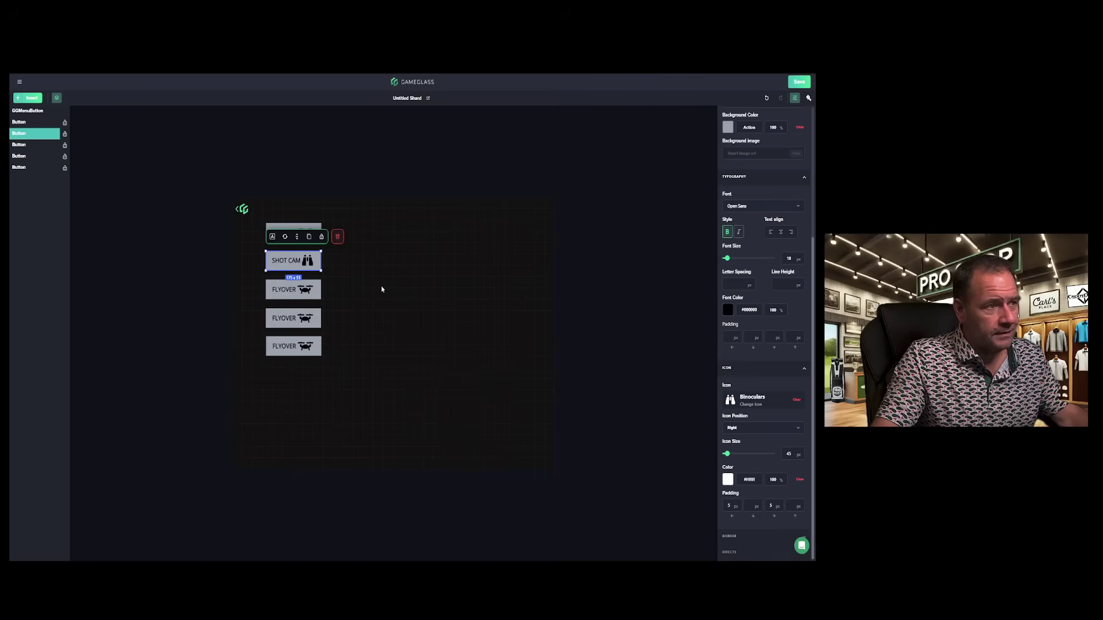
{"action": "left_click", "coordinate": [382, 289]}
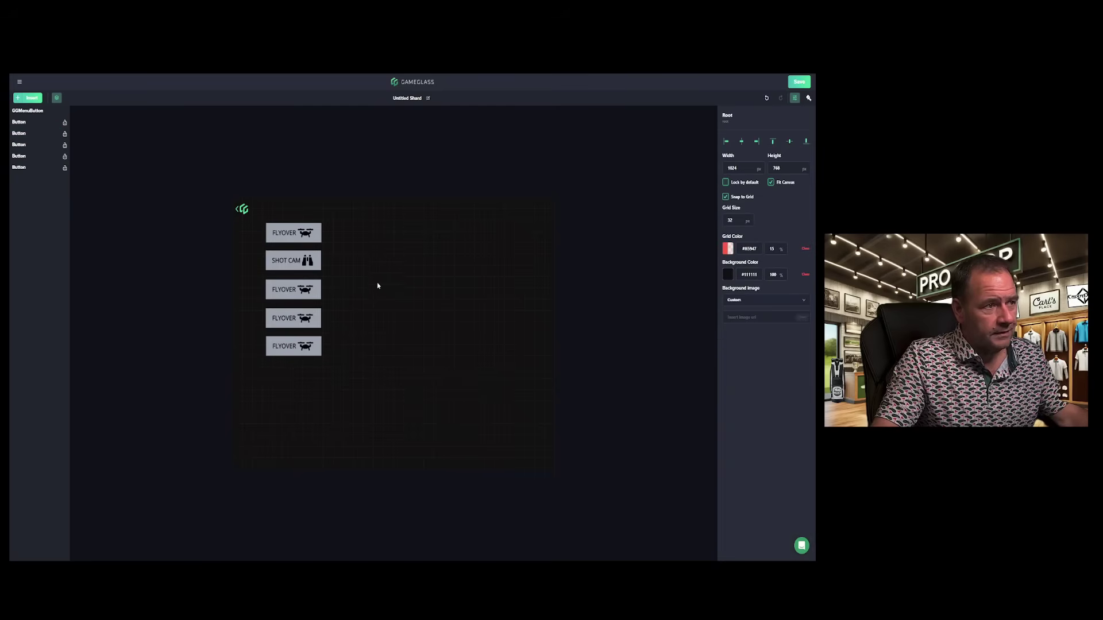
Record the J key for the SHOT CAM button's on-tap Keybind action
{"action": "left_click", "coordinate": [303, 272]}
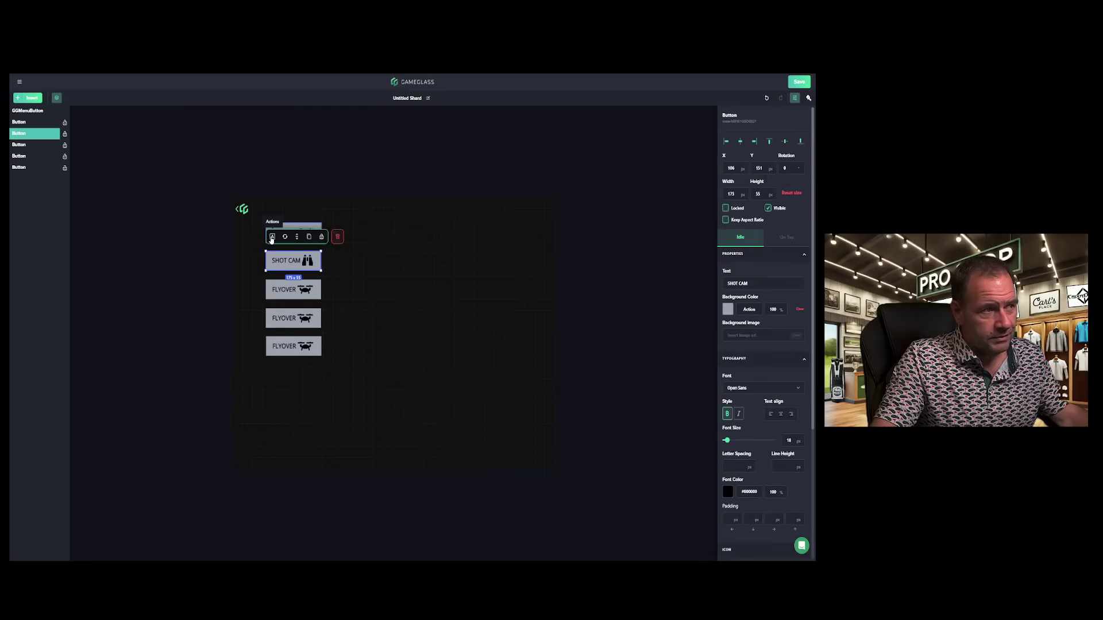
{"action": "left_click", "coordinate": [271, 237]}
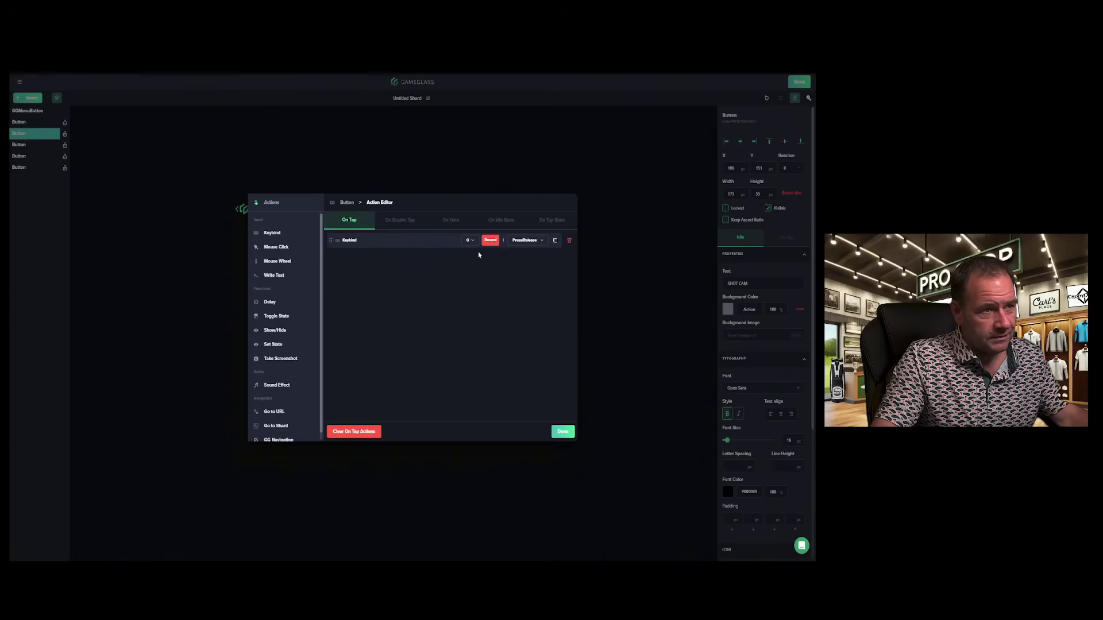
{"action": "left_click", "coordinate": [490, 240]}
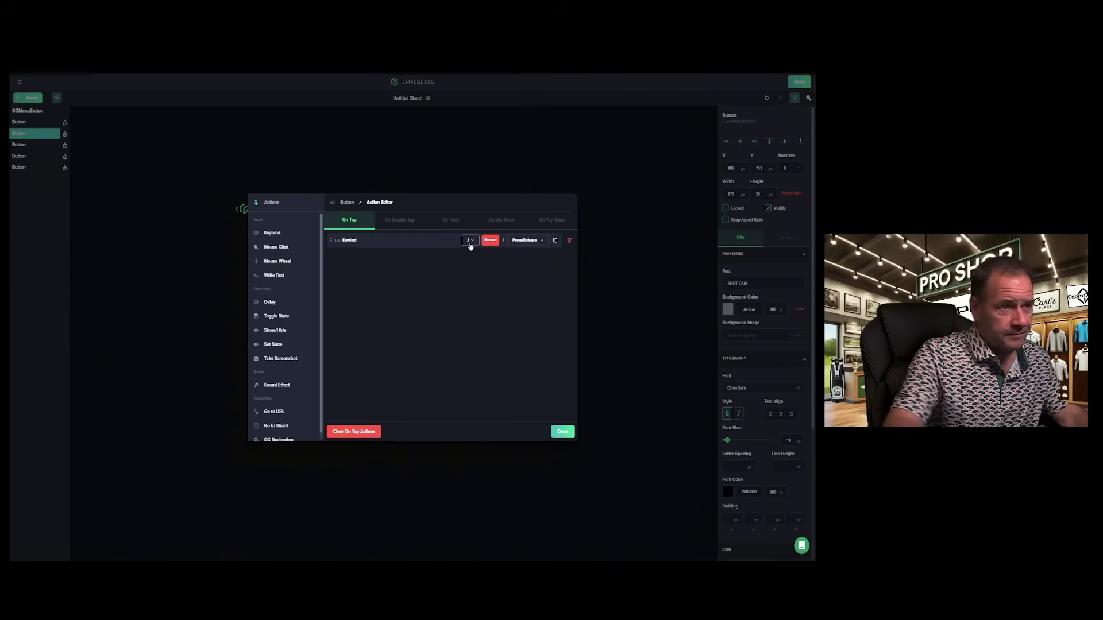
{"action": "key", "text": "j"}
{"action": "left_click", "coordinate": [490, 240]}
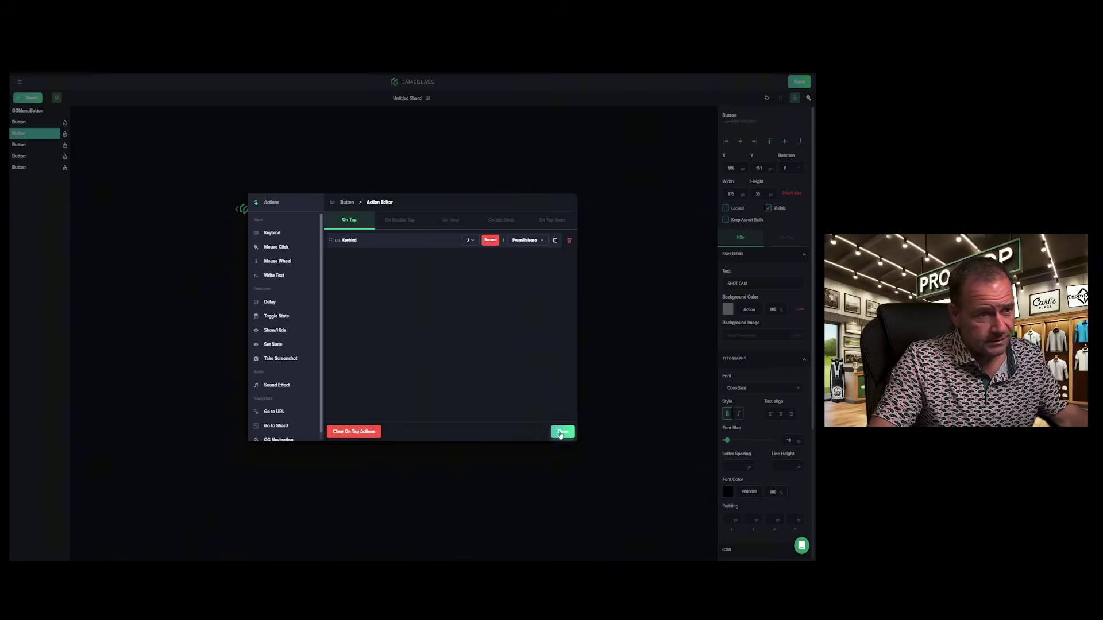
{"action": "left_click", "coordinate": [563, 431]}
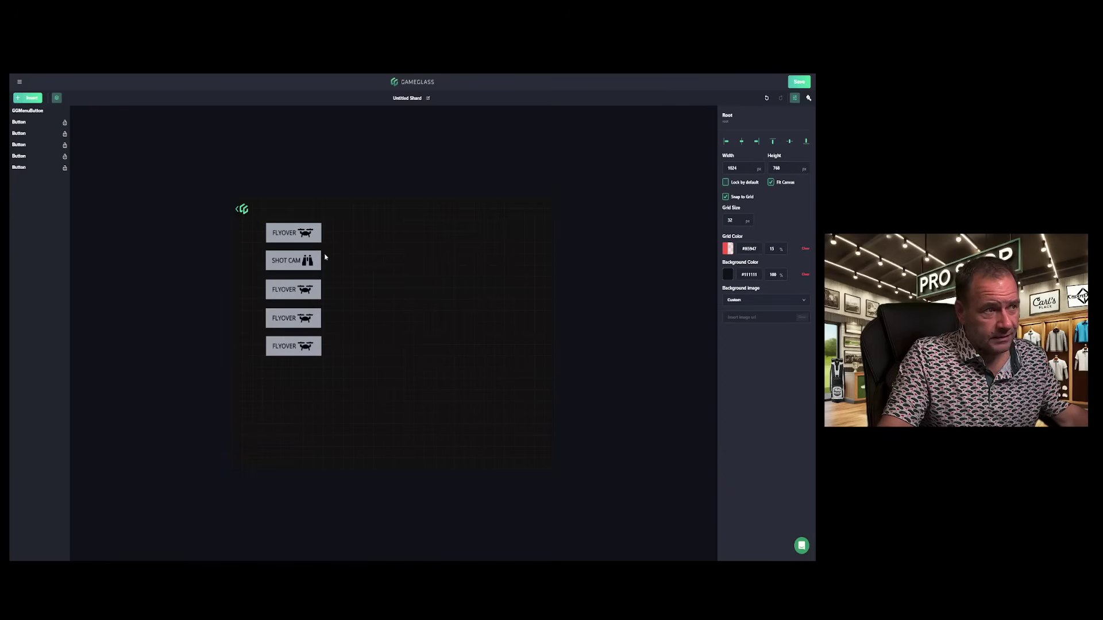
Change the text of the third button in the column to HeatMap
{"action": "left_click", "coordinate": [309, 289]}
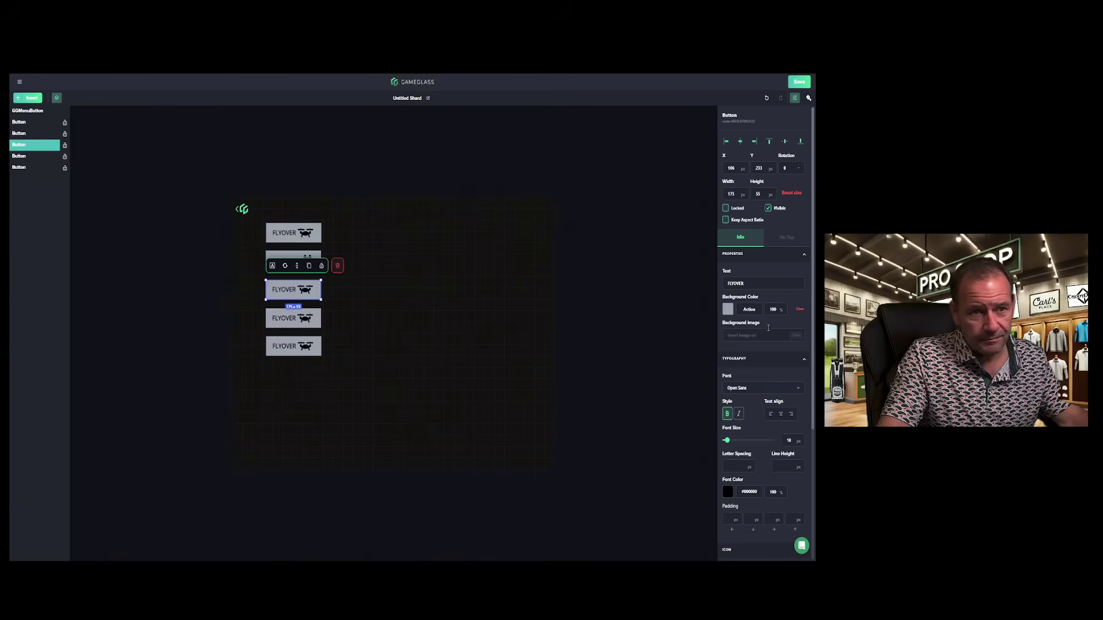
{"action": "scroll", "coordinate": [746, 401], "scroll_direction": "down", "scroll_amount": 2}
{"action": "scroll", "coordinate": [750, 373], "scroll_direction": "up", "scroll_amount": 2}
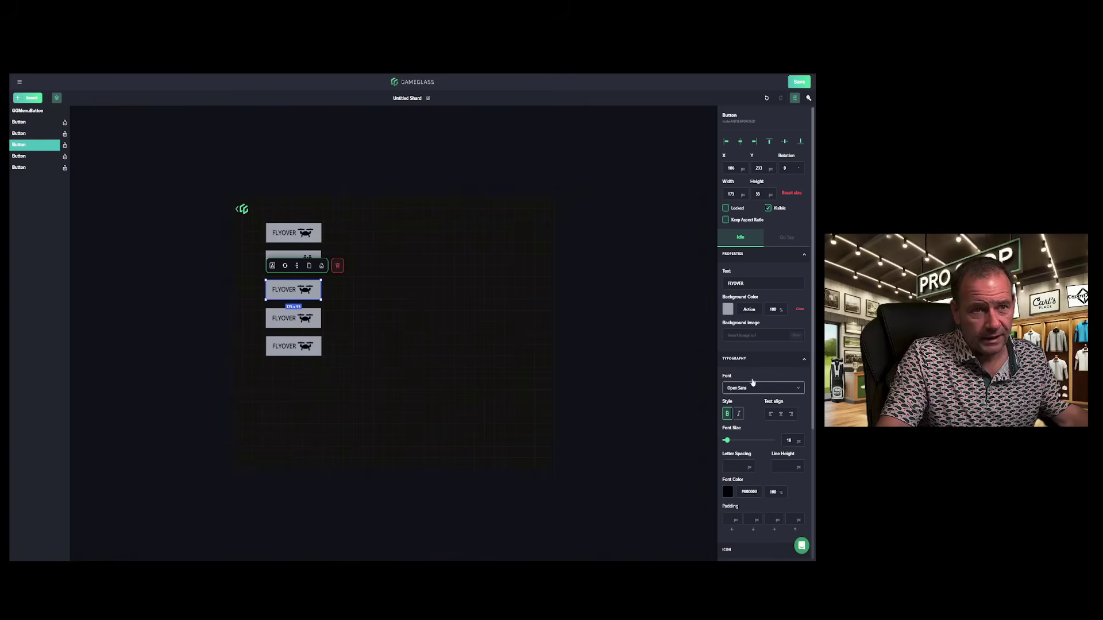
{"action": "double_click", "coordinate": [747, 283]}
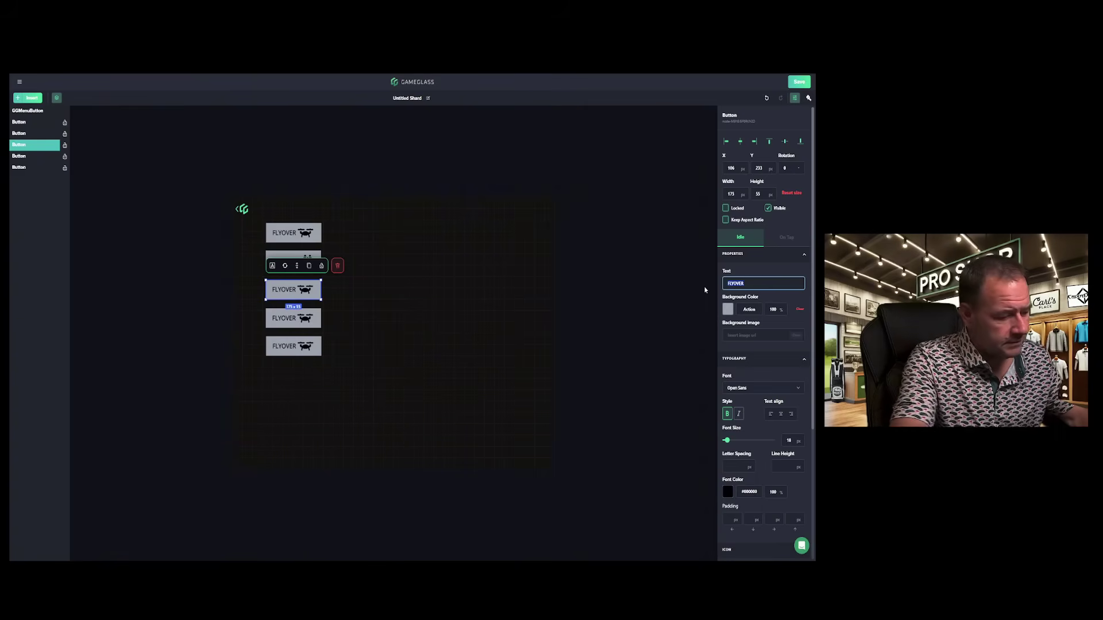
{"action": "type", "text": "HeatMap"}
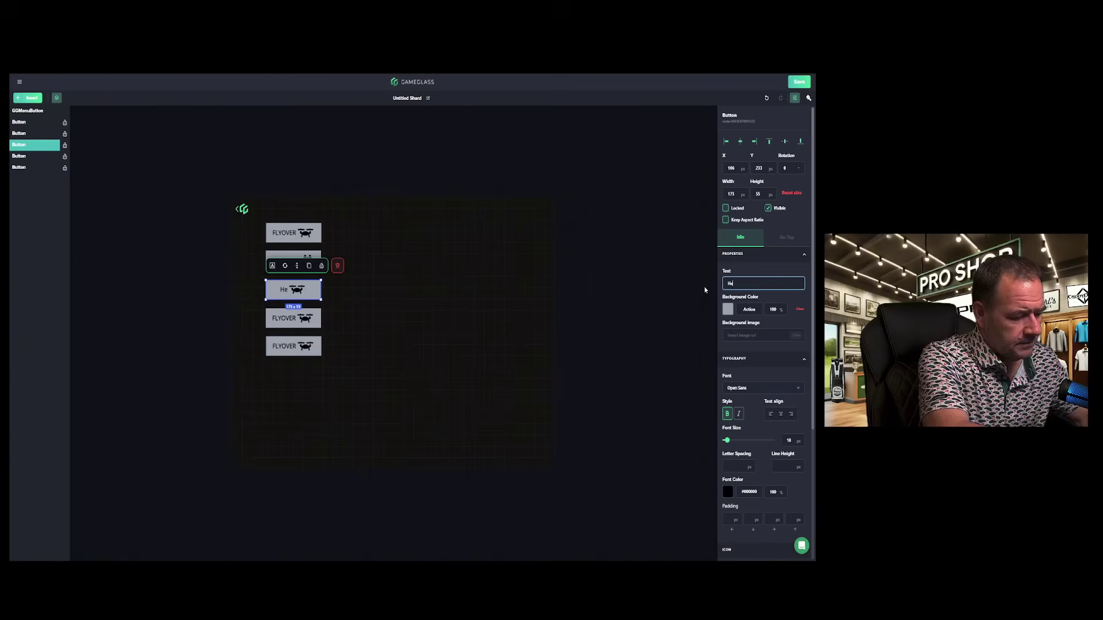
{"action": "left_click", "coordinate": [315, 293]}
Search the icon library for "heat", apply the Heat icon to the HeatMap button and reduce it to 42 px
{"action": "scroll", "coordinate": [751, 440], "scroll_direction": "down", "scroll_amount": 3}
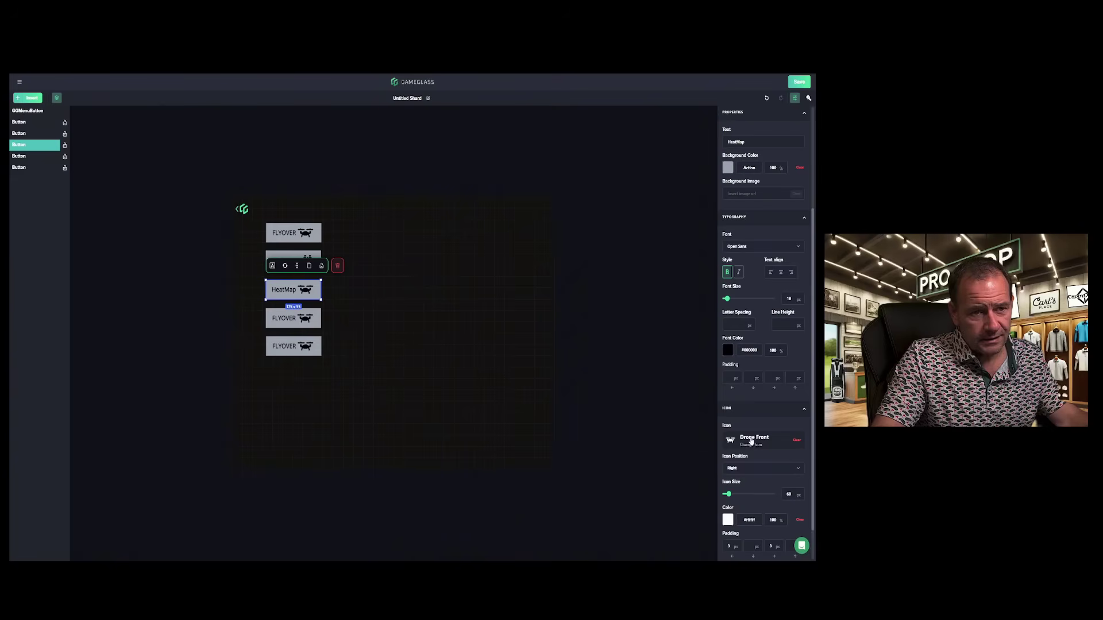
{"action": "left_click", "coordinate": [751, 441]}
{"action": "left_click", "coordinate": [679, 137]}
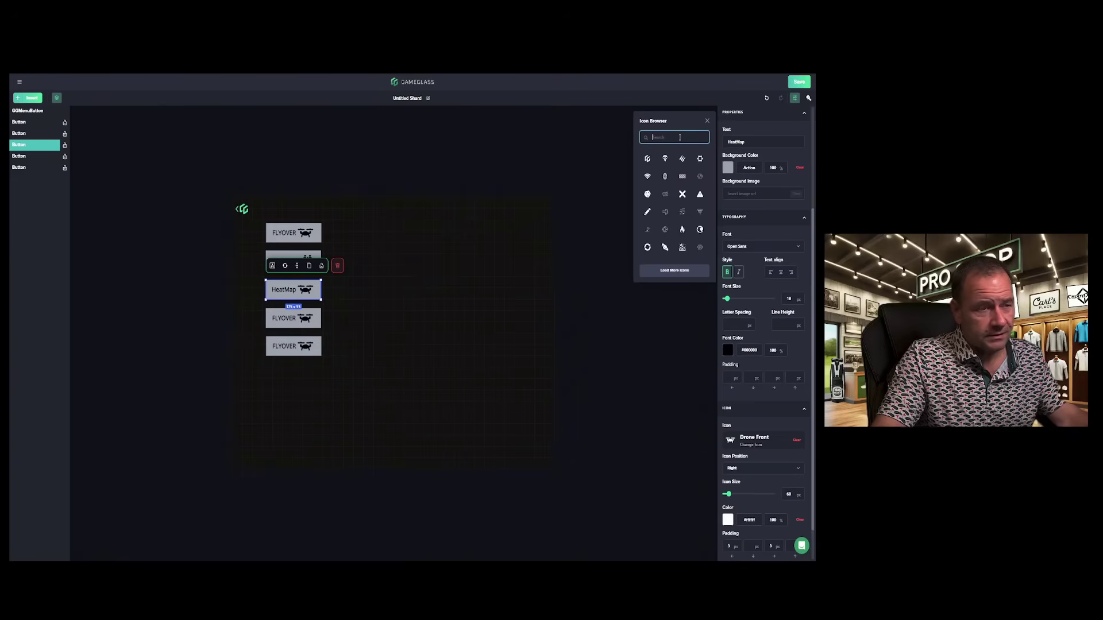
{"action": "type", "text": "heat"}
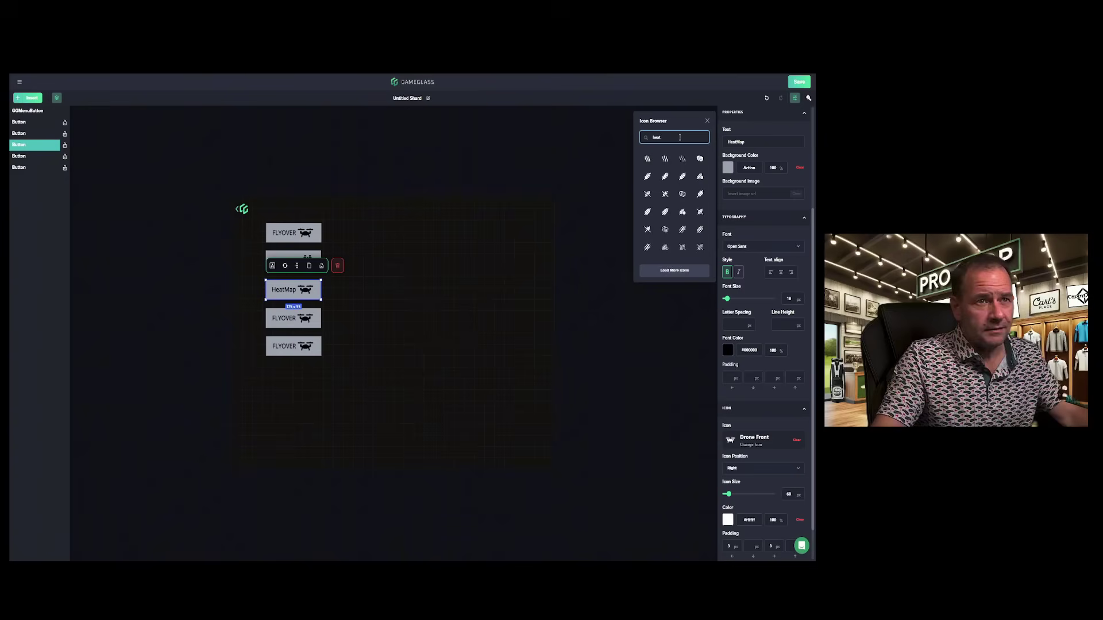
{"action": "left_click", "coordinate": [648, 161]}
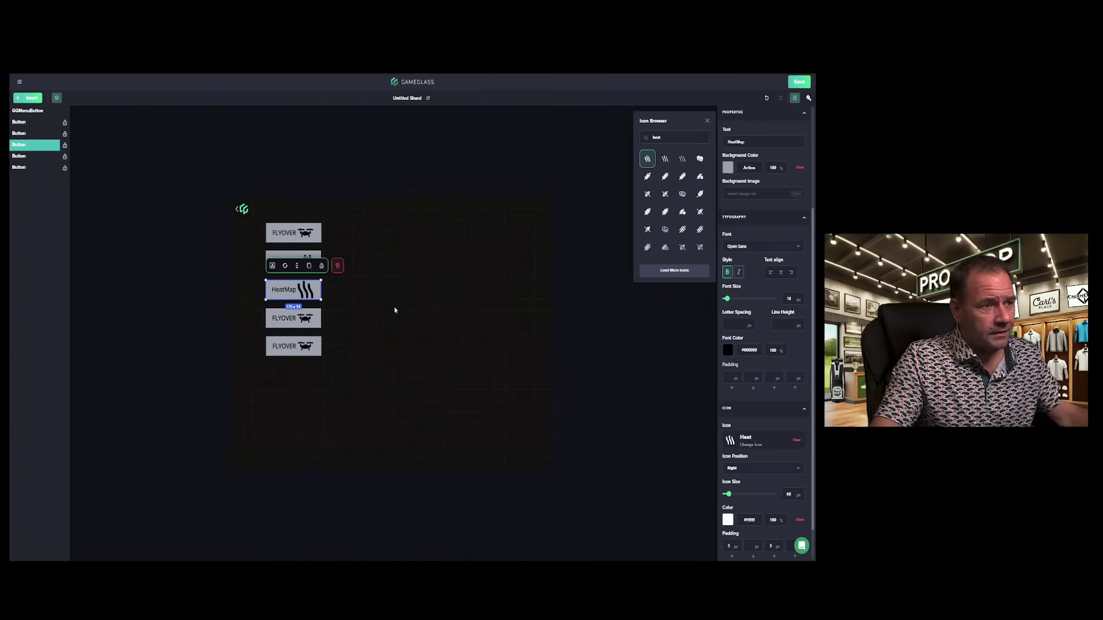
{"action": "left_click_drag", "start_coordinate": [729, 494], "coordinate": [727, 497]}
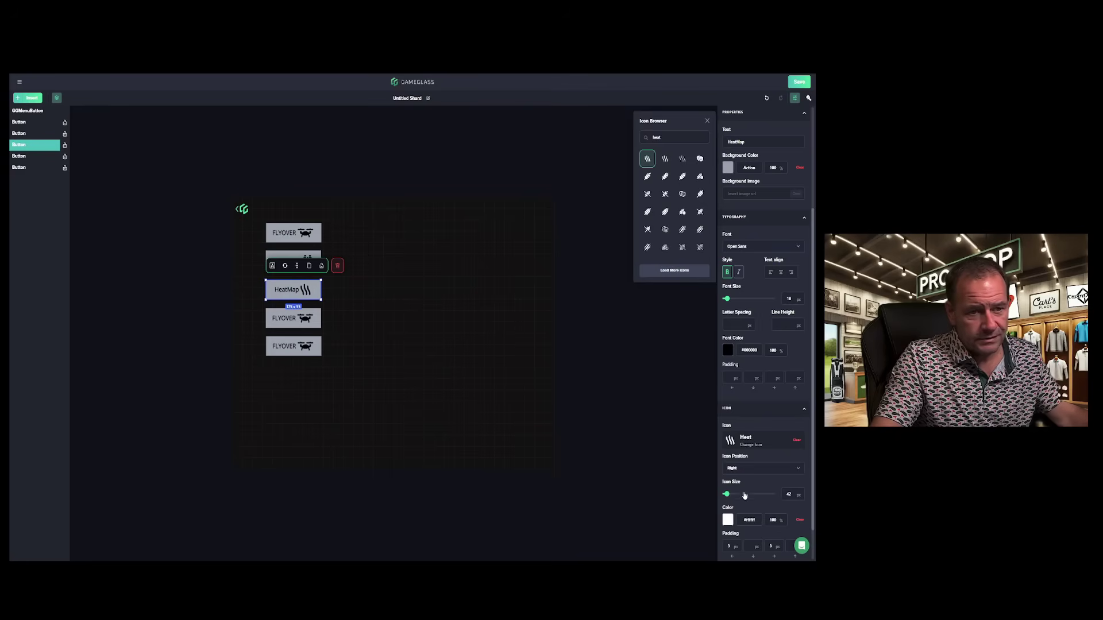
Recolour the HeatMap button's Heat icon from white to a solid dark red, then close the colour picker
{"action": "left_click", "coordinate": [727, 519]}
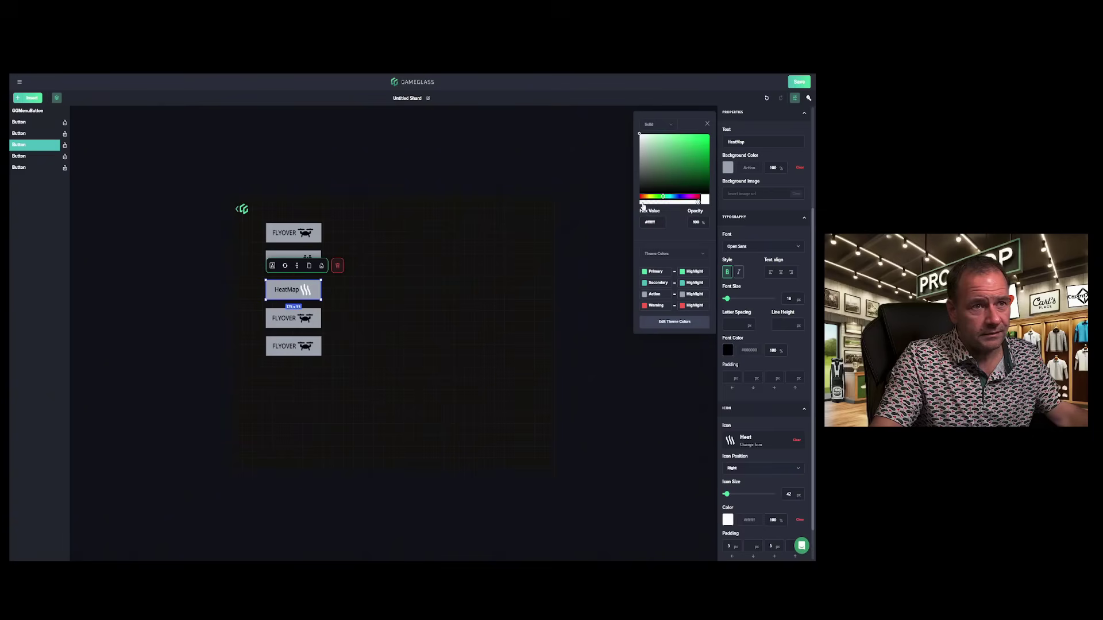
{"action": "left_click", "coordinate": [642, 198]}
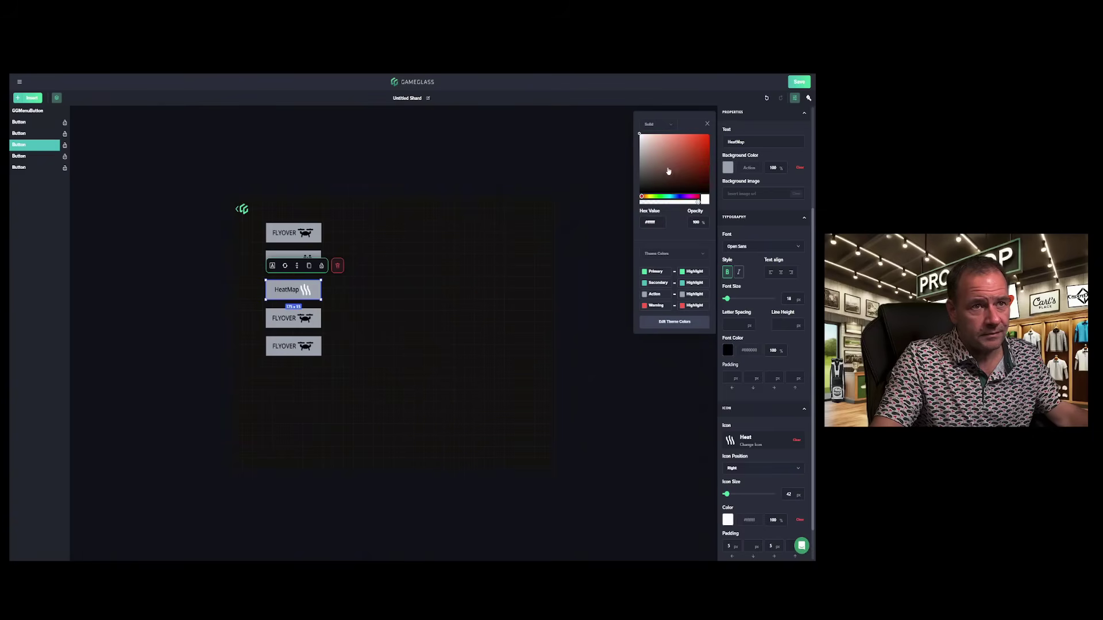
{"action": "left_click", "coordinate": [705, 140]}
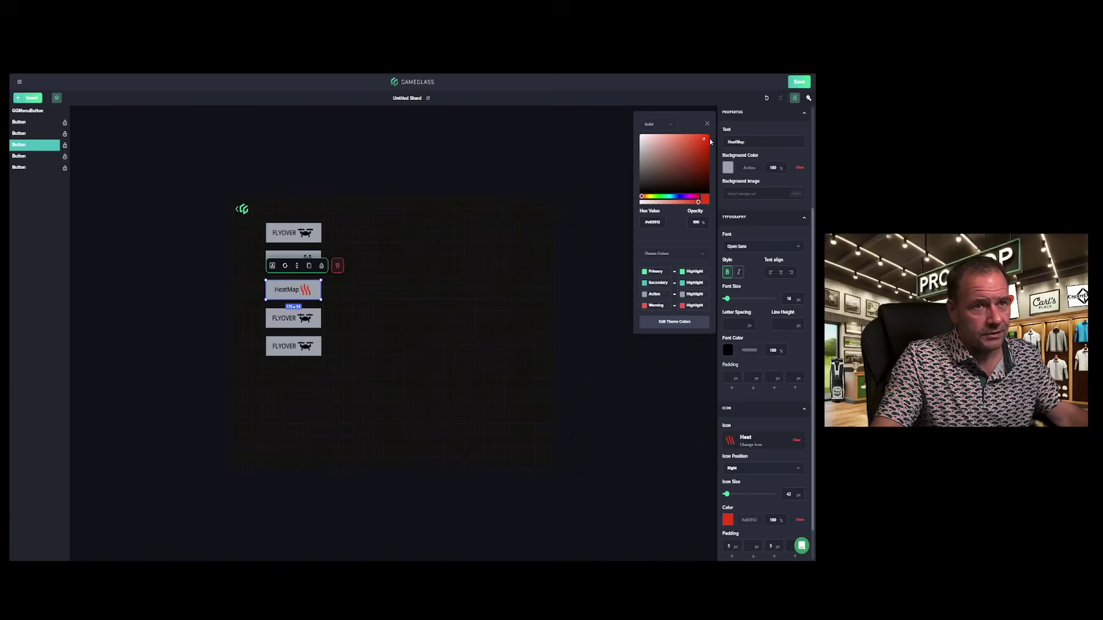
{"action": "left_click", "coordinate": [708, 138]}
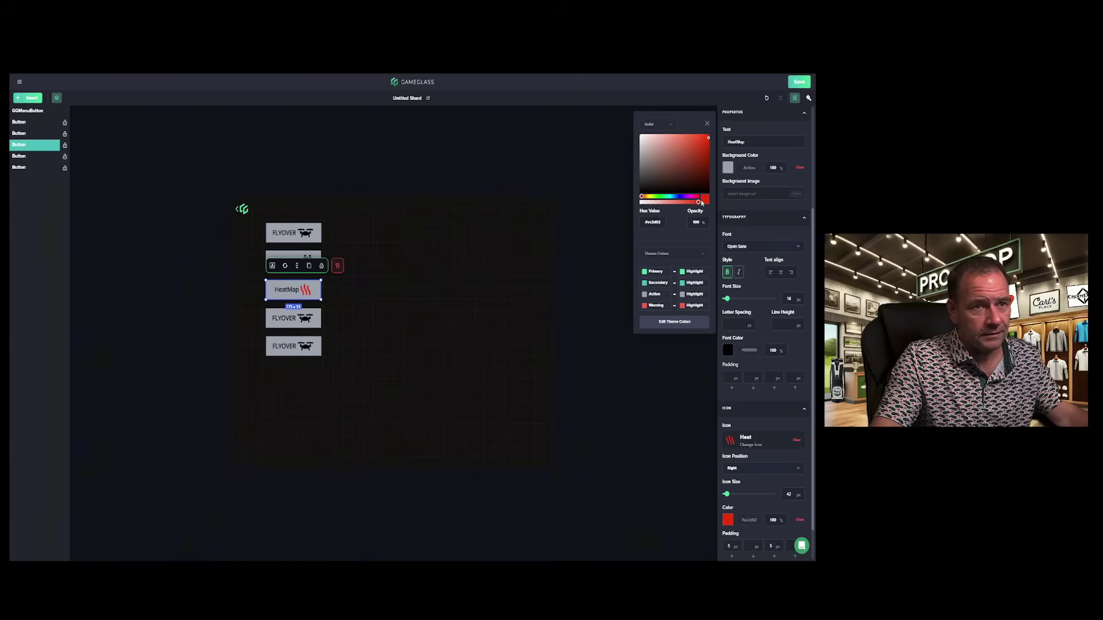
{"action": "left_click", "coordinate": [639, 197]}
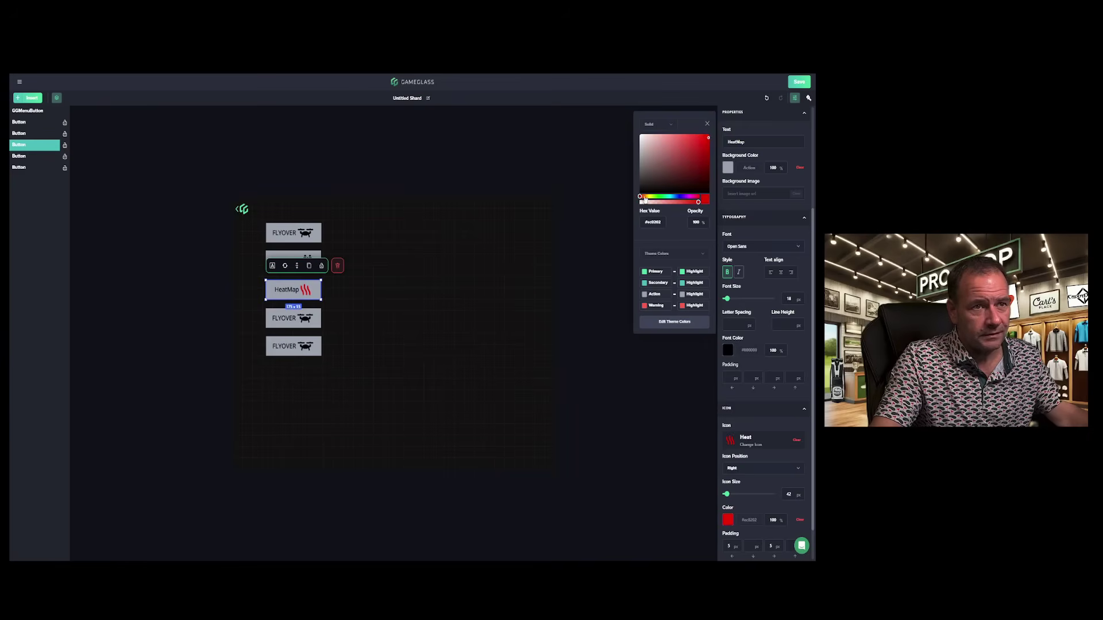
{"action": "left_click", "coordinate": [701, 154]}
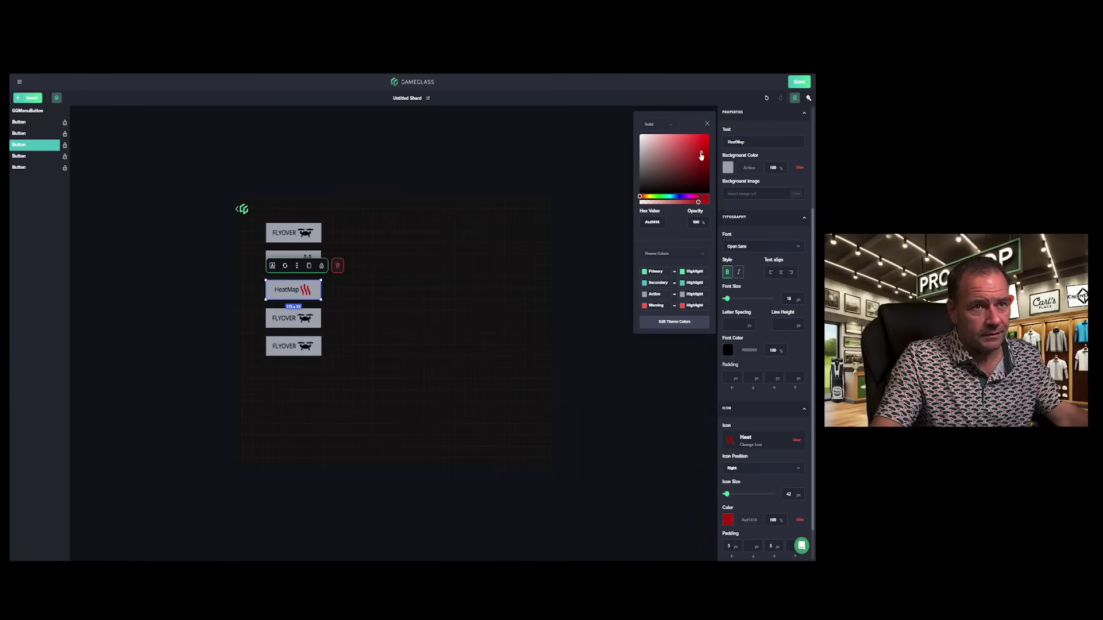
{"action": "left_click", "coordinate": [444, 330]}
Record the Y key for the HeatMap button's on-tap Keybind action
{"action": "left_click", "coordinate": [292, 292]}
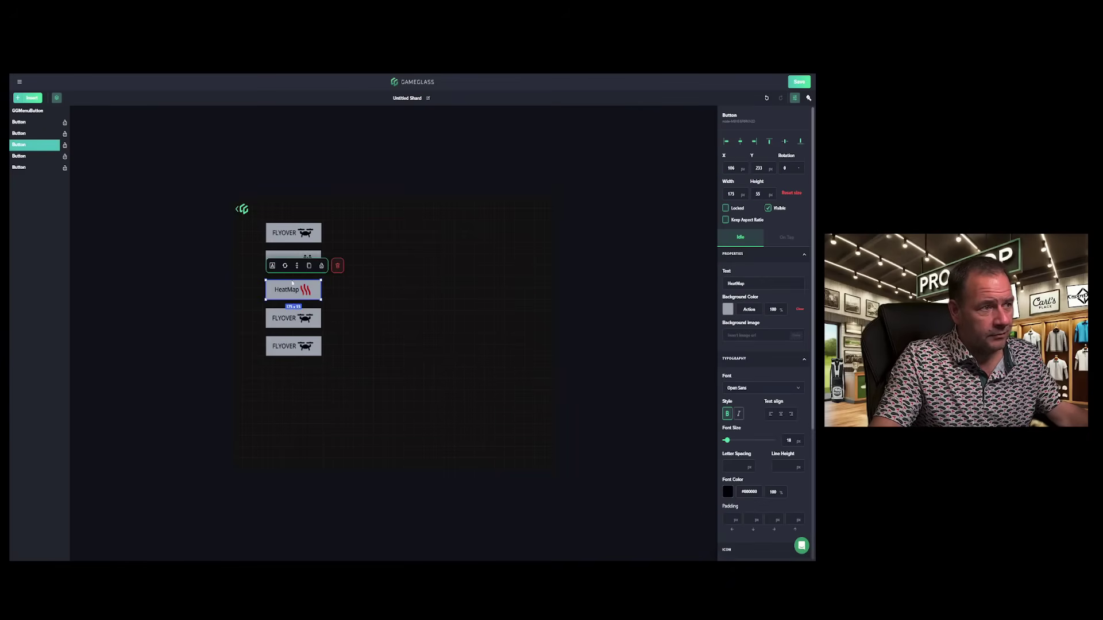
{"action": "left_click", "coordinate": [272, 263]}
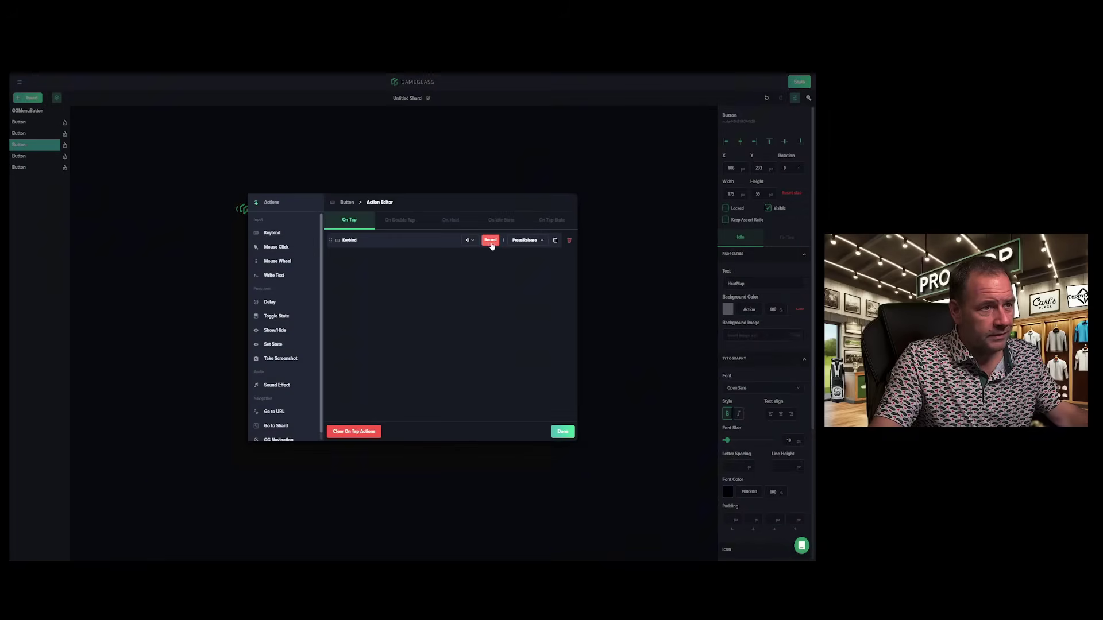
{"action": "left_click", "coordinate": [491, 241]}
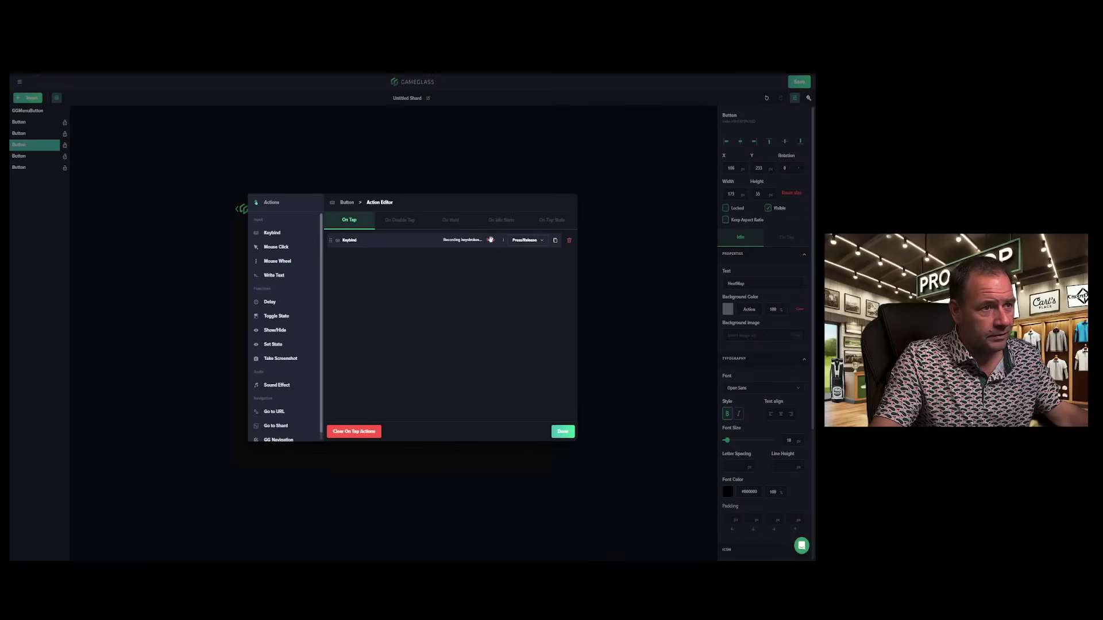
{"action": "key", "text": "y"}
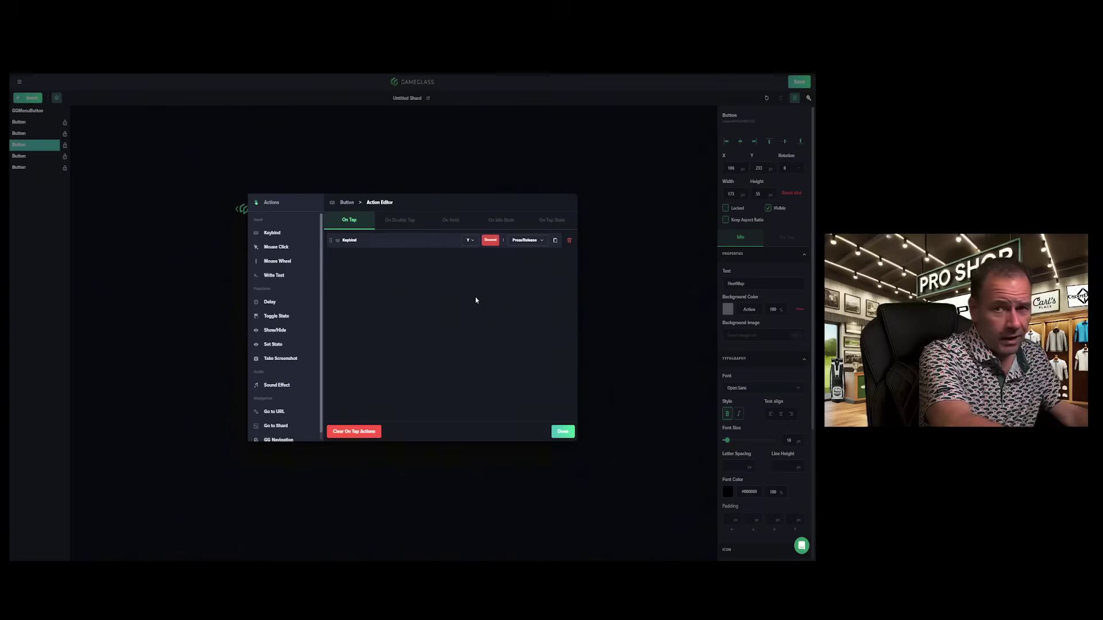
{"action": "left_click", "coordinate": [568, 436]}
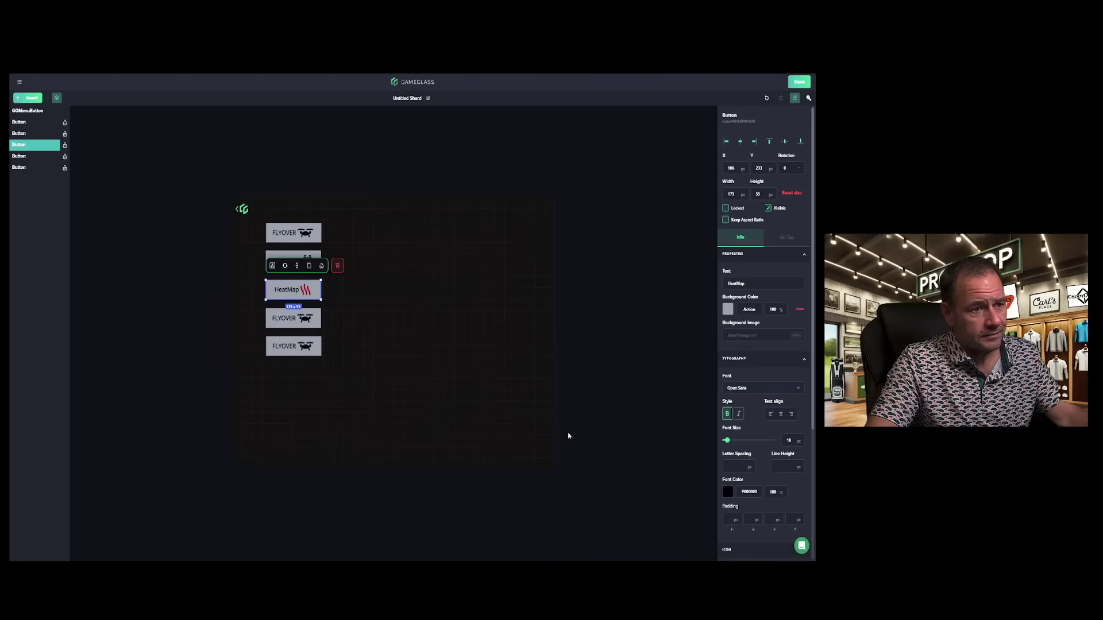
Change the text of the fourth button in the column to MULLIGAN
{"action": "left_click", "coordinate": [293, 318]}
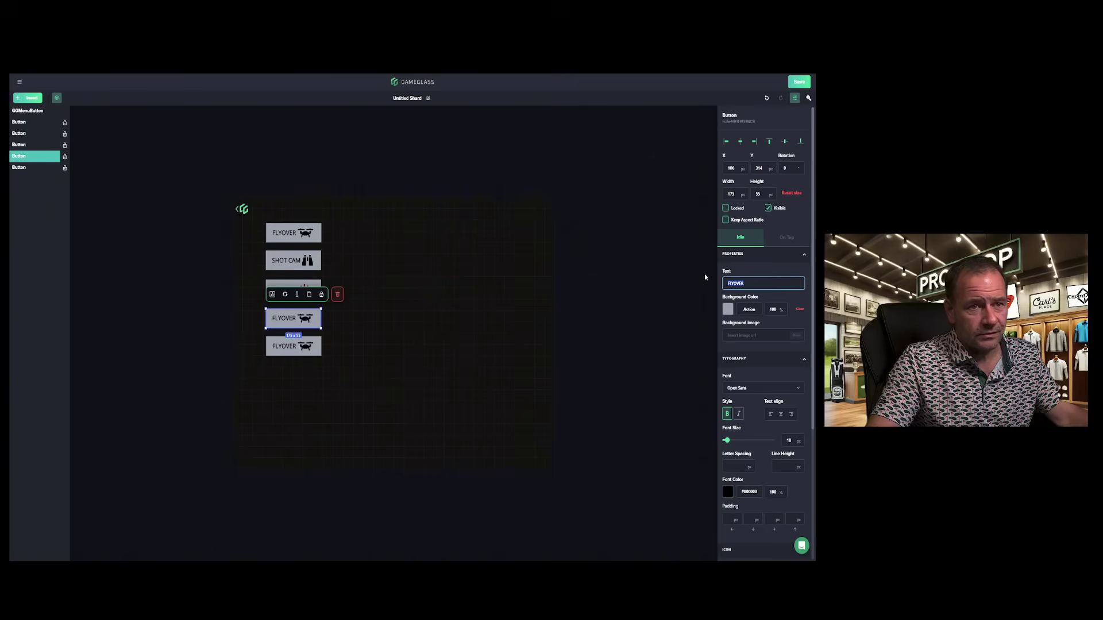
{"action": "type", "text": "MUL"}
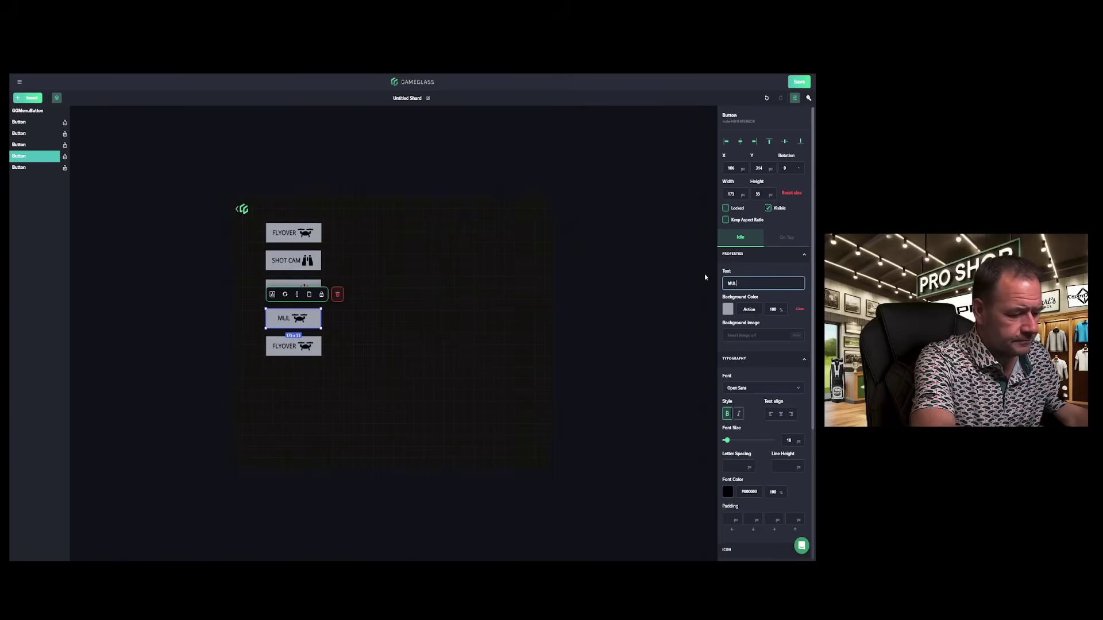
{"action": "type", "text": "LIGAN"}
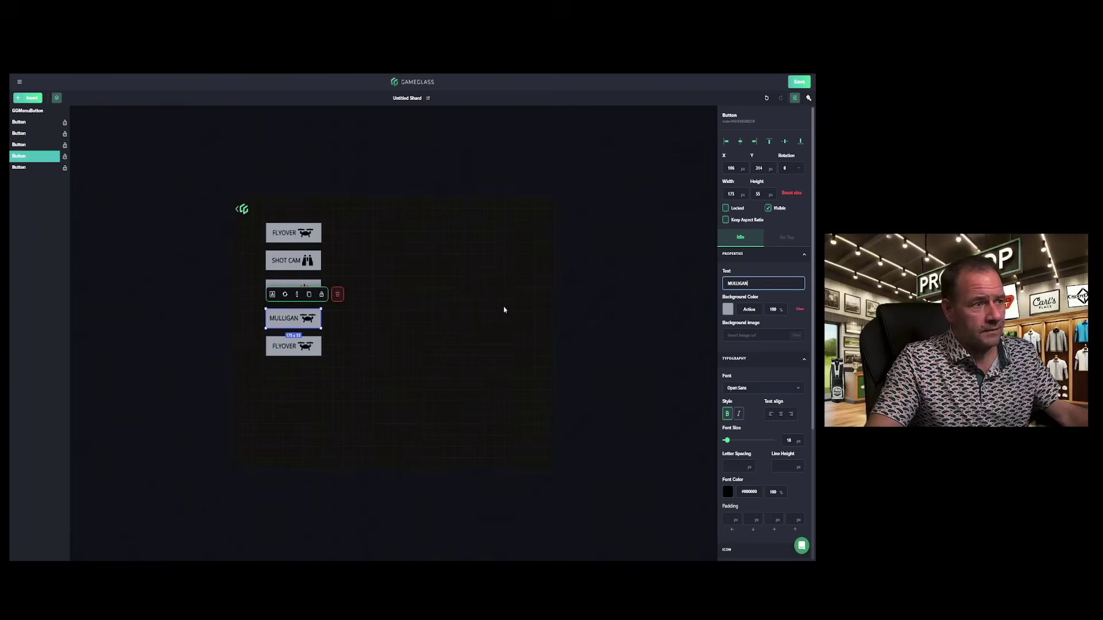
Search the icon library for "golf", apply the Golf Club icon to the MULLIGAN button and reduce it to 54 px
{"action": "scroll", "coordinate": [743, 369], "scroll_direction": "down", "scroll_amount": 5}
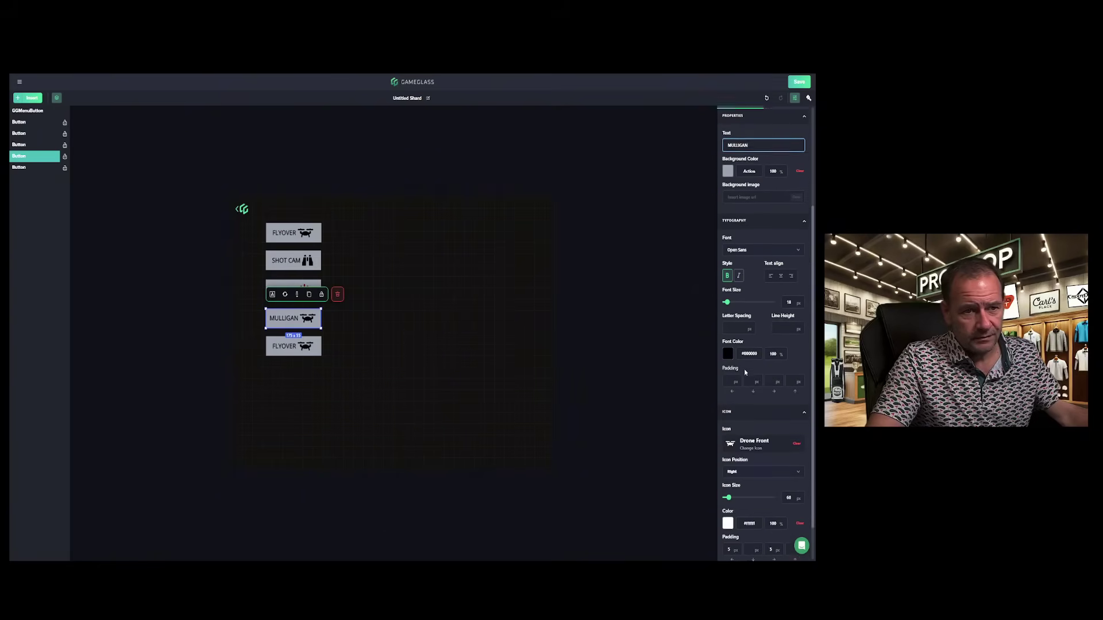
{"action": "left_click", "coordinate": [749, 445]}
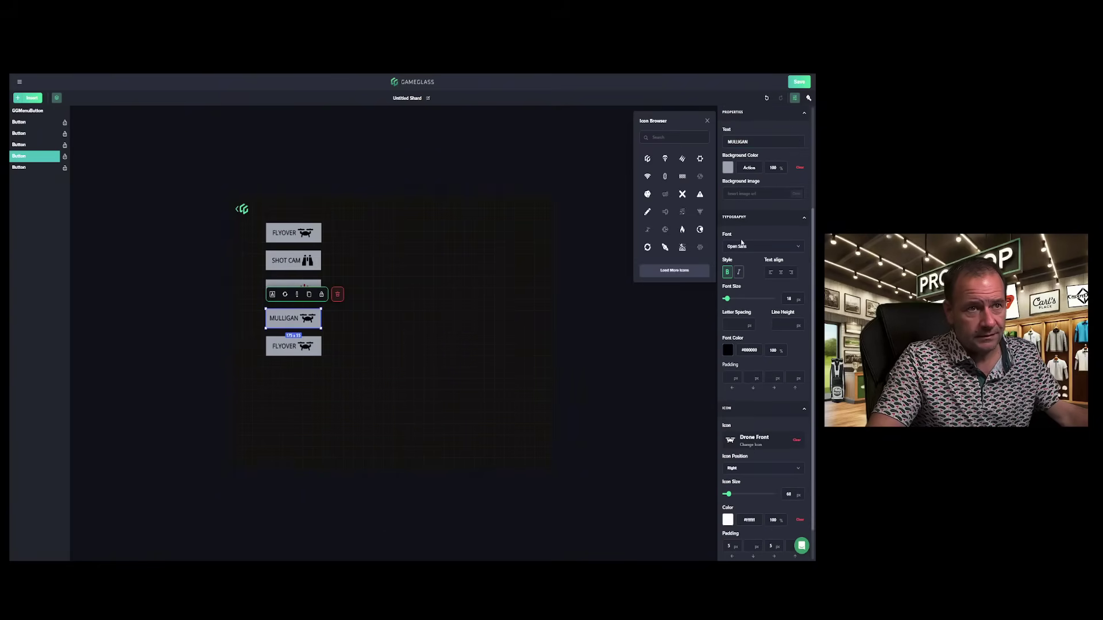
{"action": "left_click", "coordinate": [678, 139]}
{"action": "type", "text": "golf"}
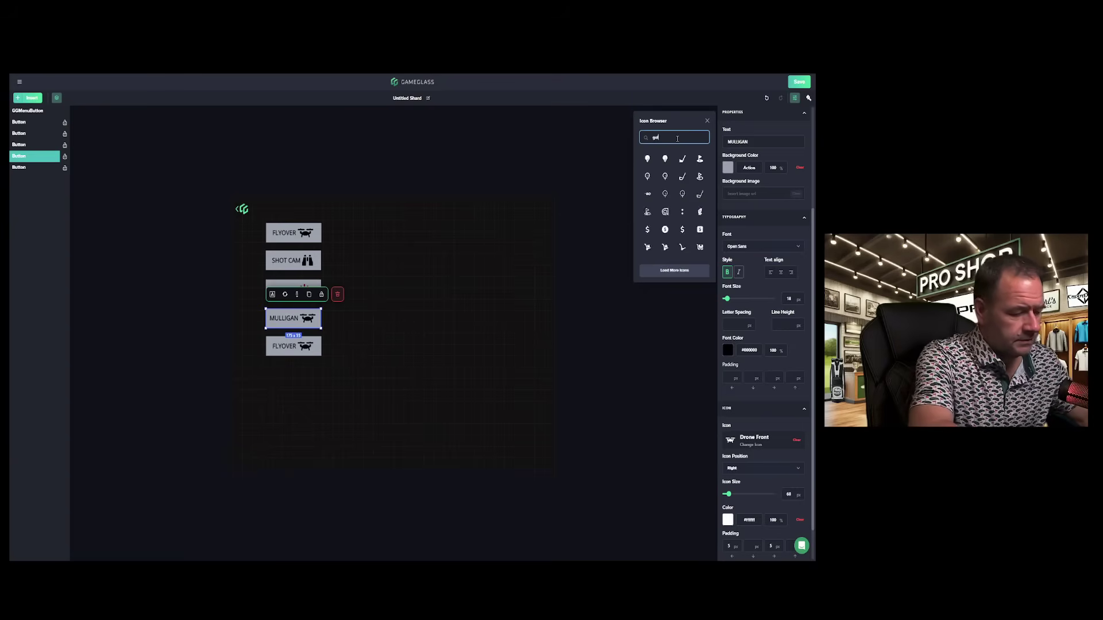
{"action": "left_click", "coordinate": [683, 161]}
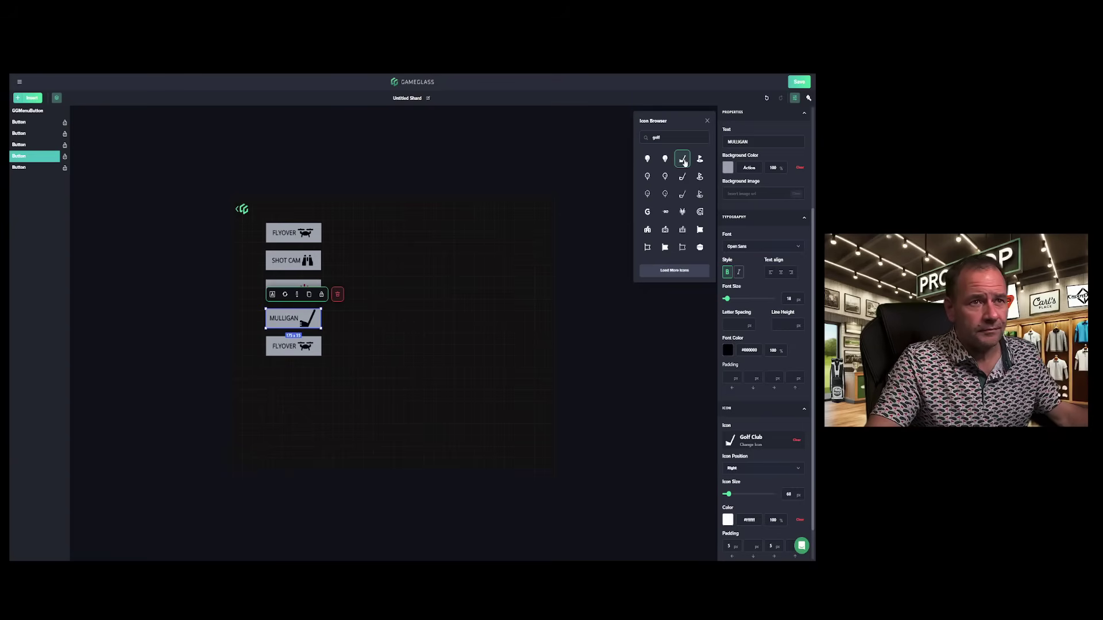
{"action": "left_click", "coordinate": [727, 494]}
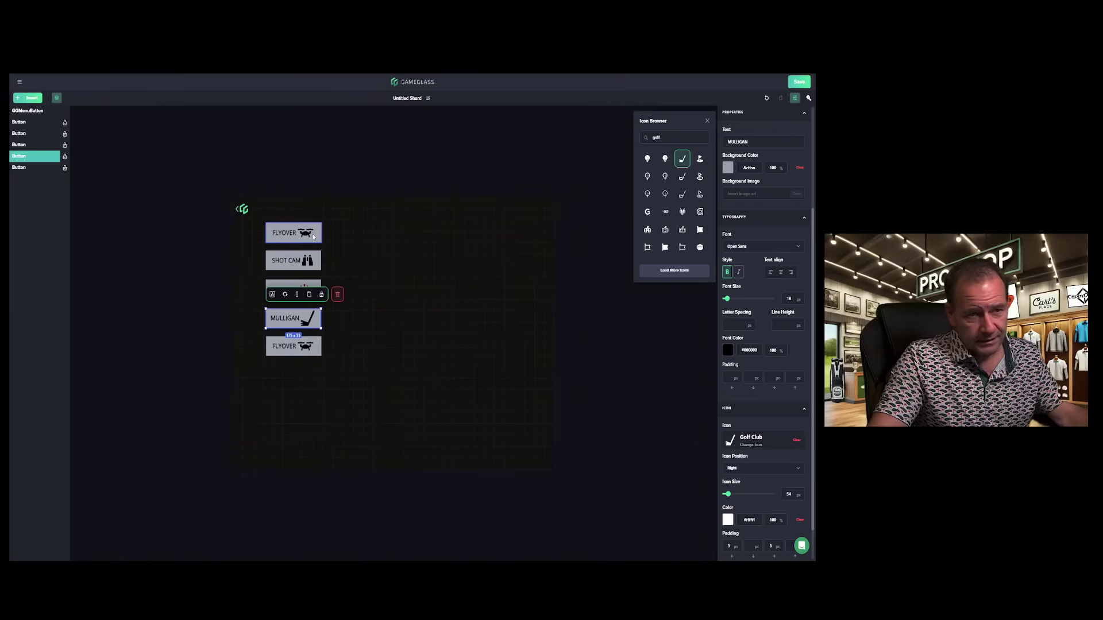
Record the Left Ctrl + M combination for the MULLIGAN button's on-tap Keybind action
{"action": "left_click", "coordinate": [311, 325]}
{"action": "left_click", "coordinate": [272, 295]}
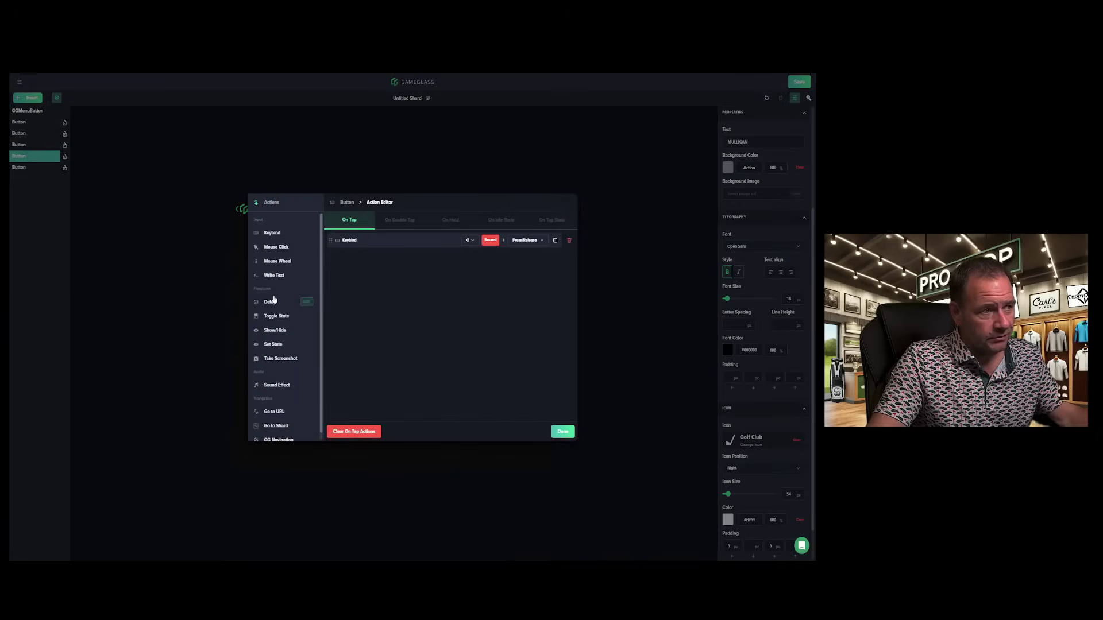
{"action": "left_click", "coordinate": [490, 240]}
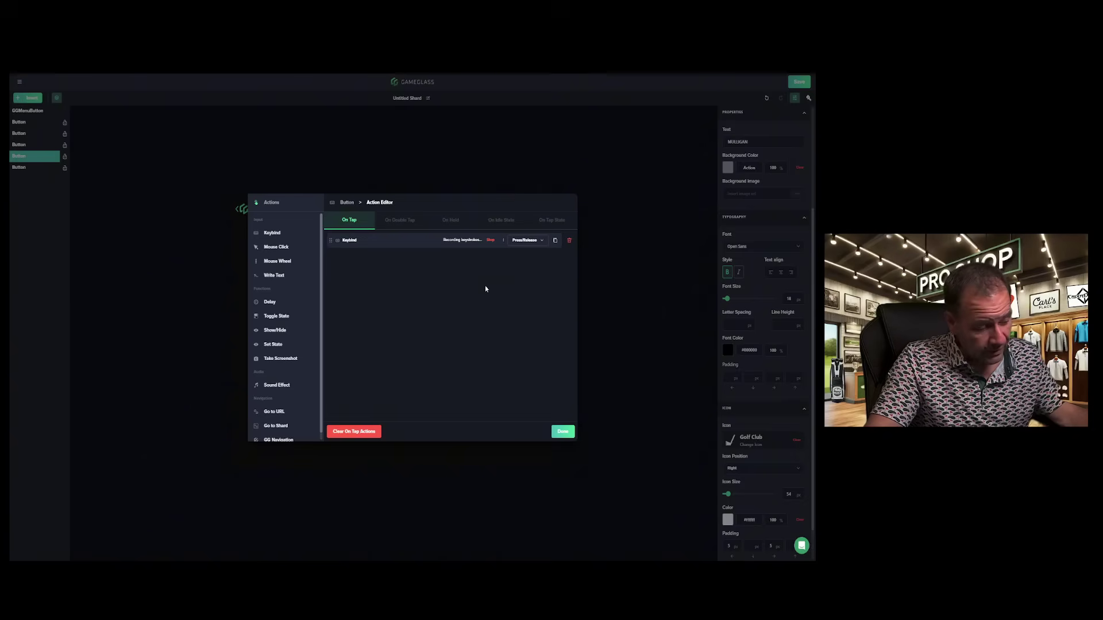
{"action": "key", "text": "ctrl+m"}
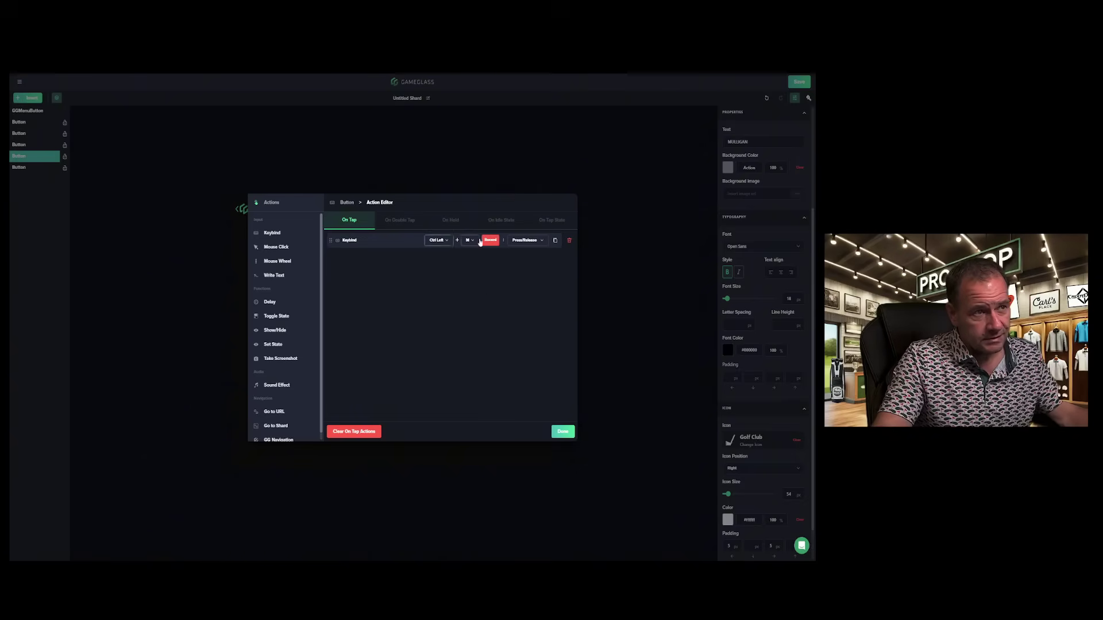
{"action": "left_click", "coordinate": [562, 432]}
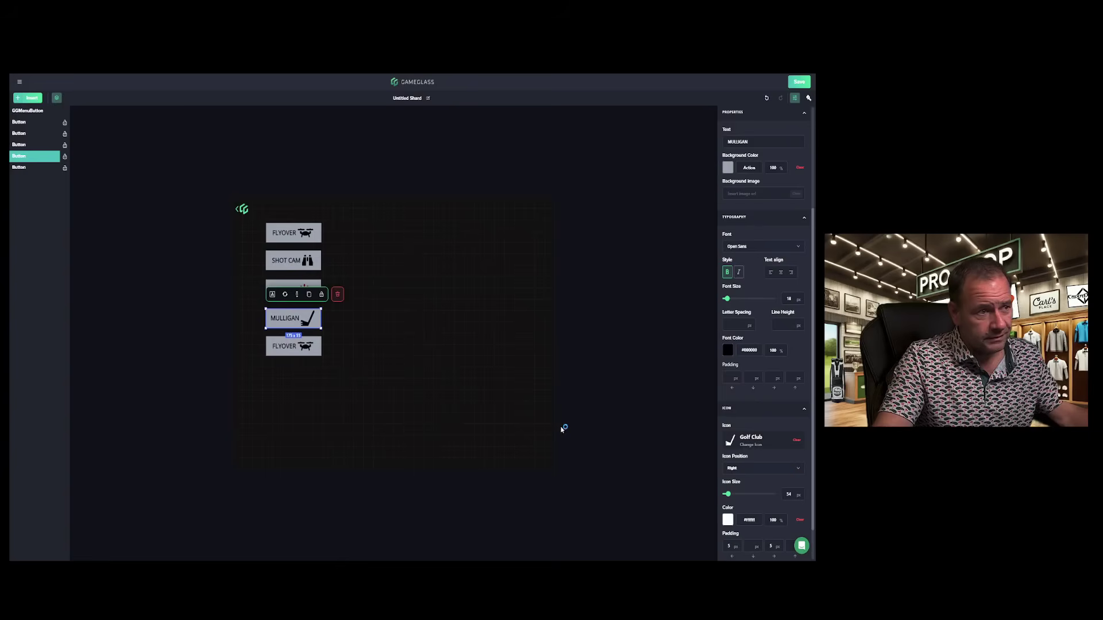
Change the text of the fifth button in the column to HIDE OBJ
{"action": "left_click", "coordinate": [311, 345]}
{"action": "left_click", "coordinate": [297, 322]}
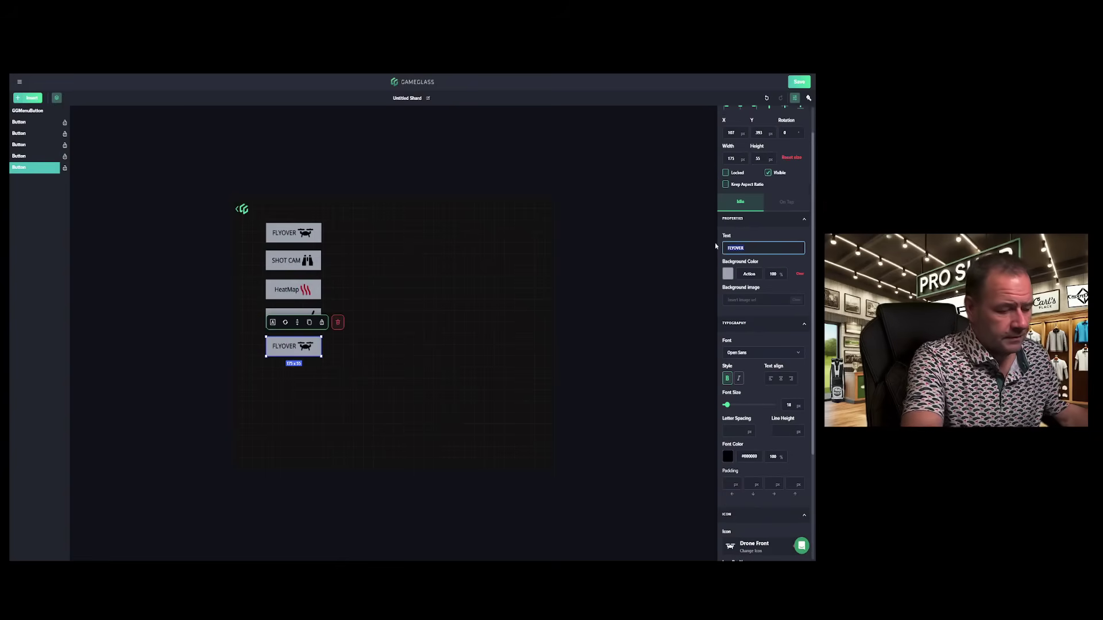
{"action": "key", "text": "BackSpace"}
{"action": "type", "text": "HI"}
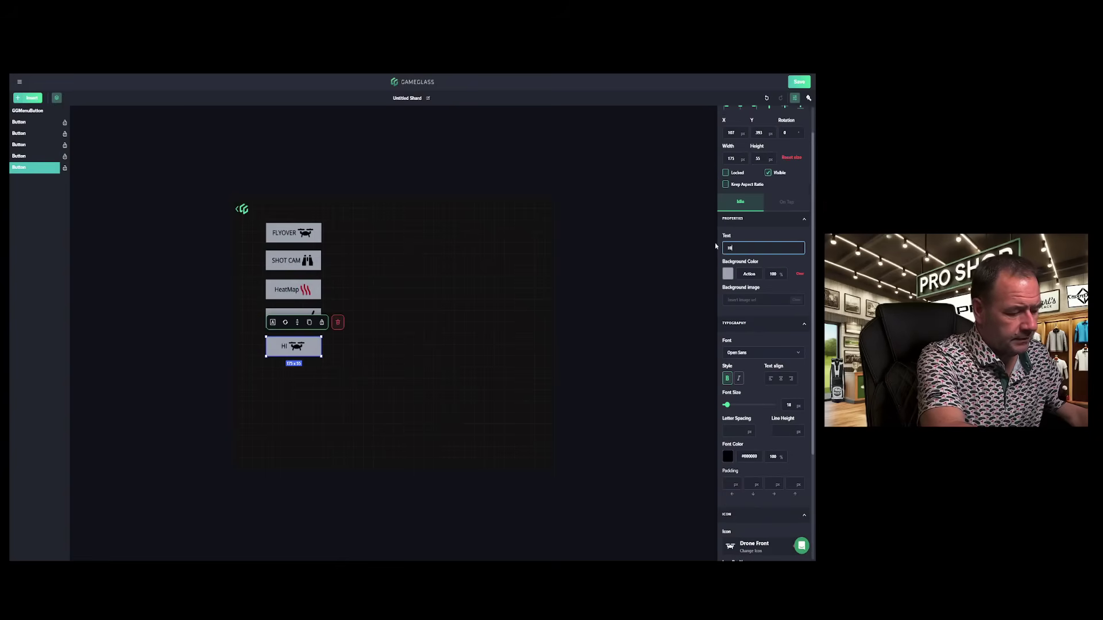
{"action": "type", "text": "DE OBJ"}
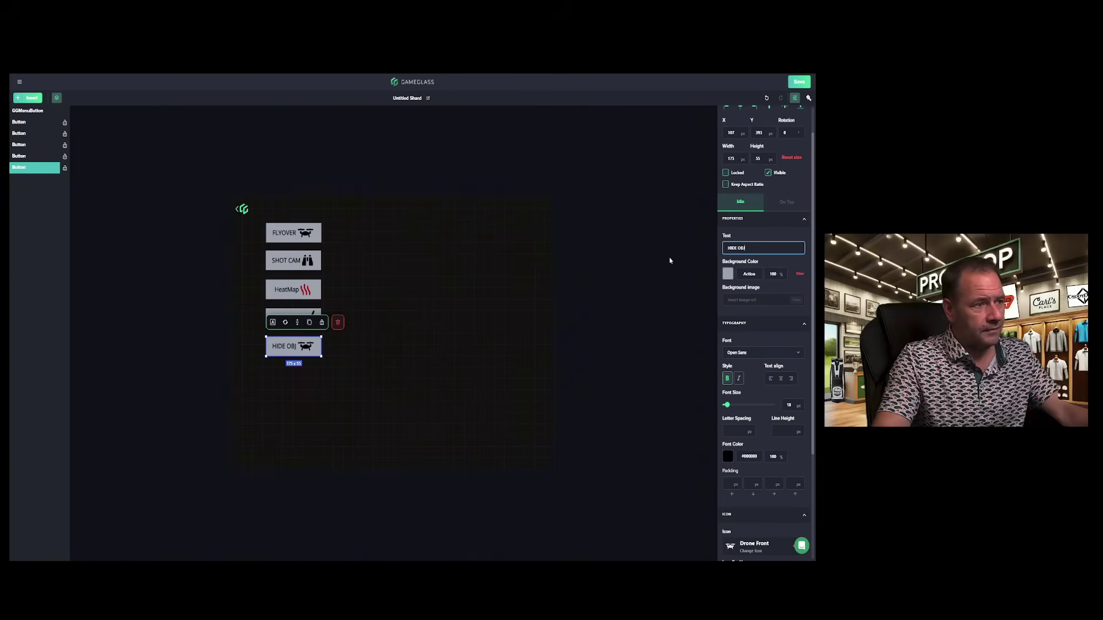
Search the icon library for "tree", apply the Tree City icon to the HIDE OBJ button and reduce it to about 39 px
{"action": "scroll", "coordinate": [759, 402], "scroll_direction": "down", "scroll_amount": 3}
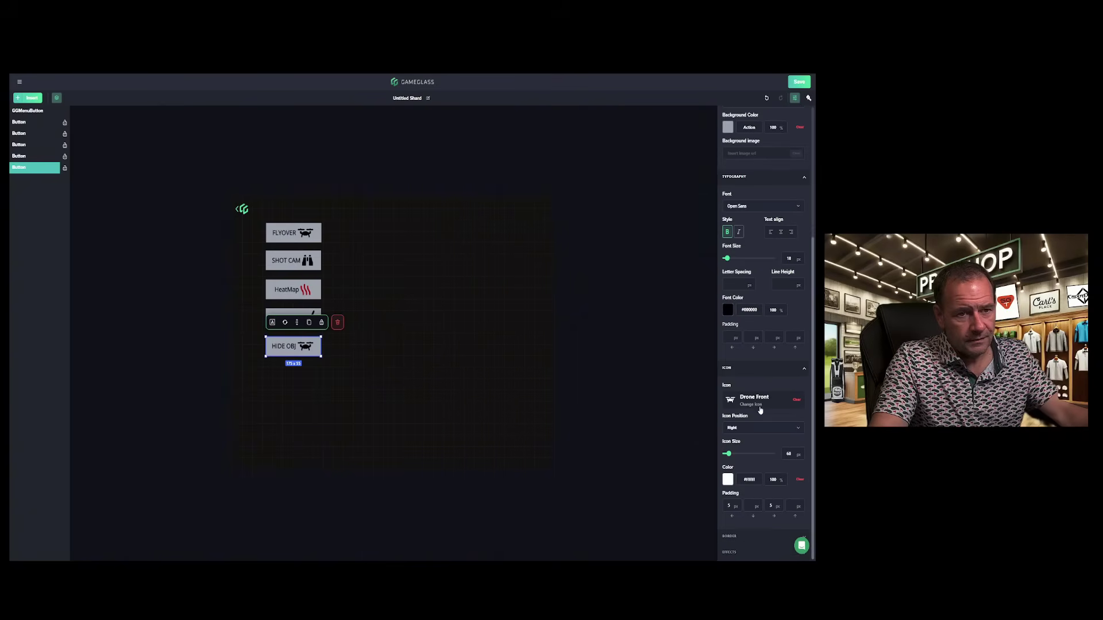
{"action": "left_click", "coordinate": [759, 409]}
{"action": "left_click", "coordinate": [671, 137]}
{"action": "type", "text": "tree"}
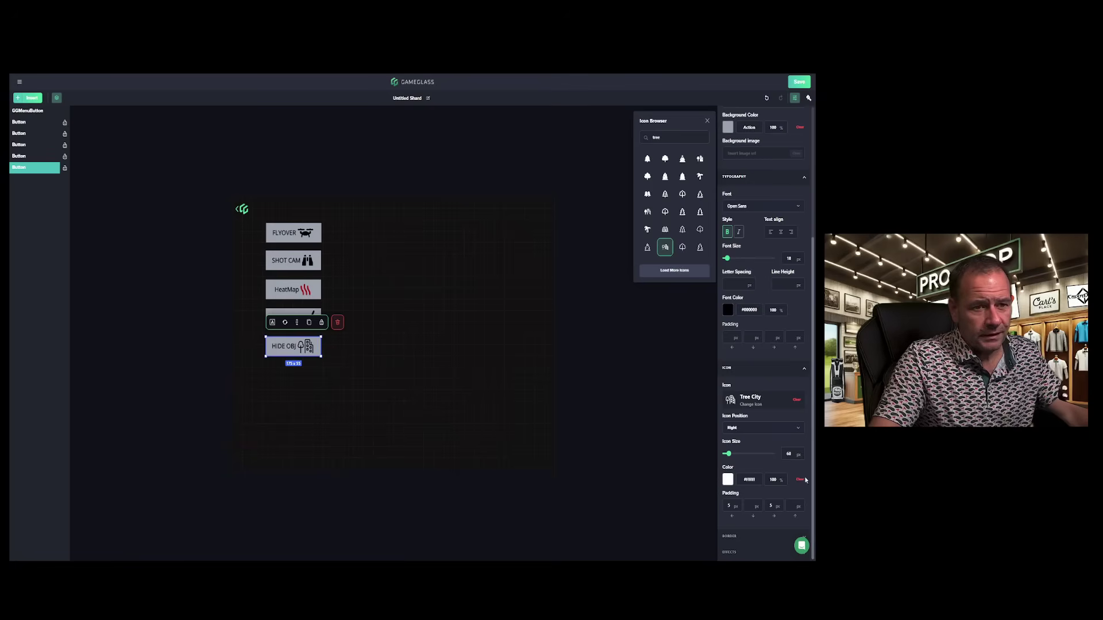
{"action": "left_click_drag", "start_coordinate": [728, 453], "coordinate": [727, 454]}
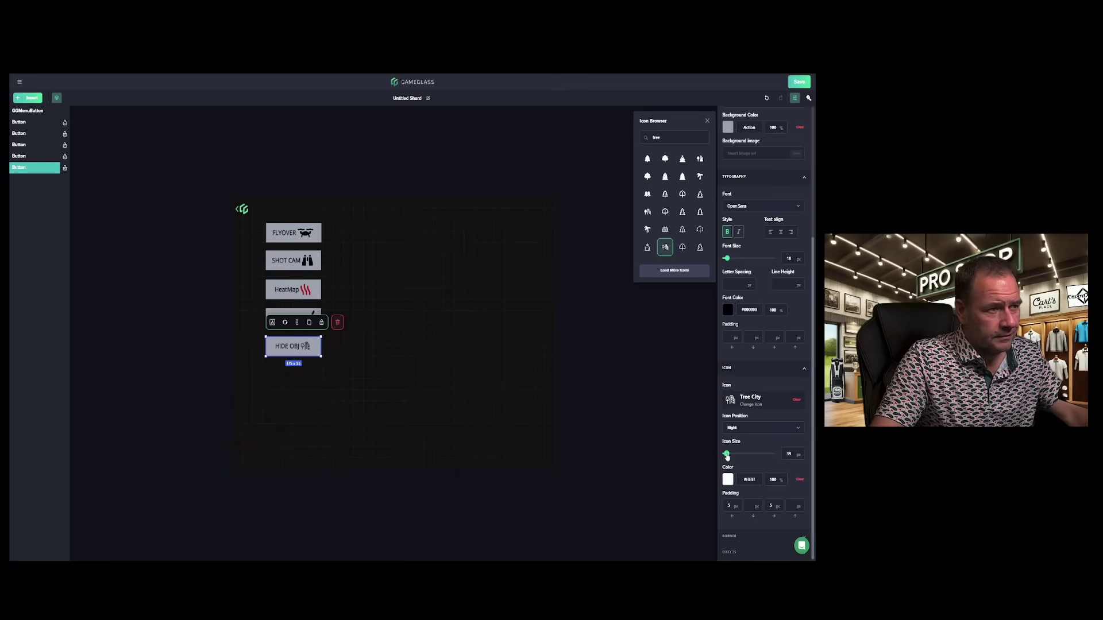
{"action": "left_click", "coordinate": [426, 386]}
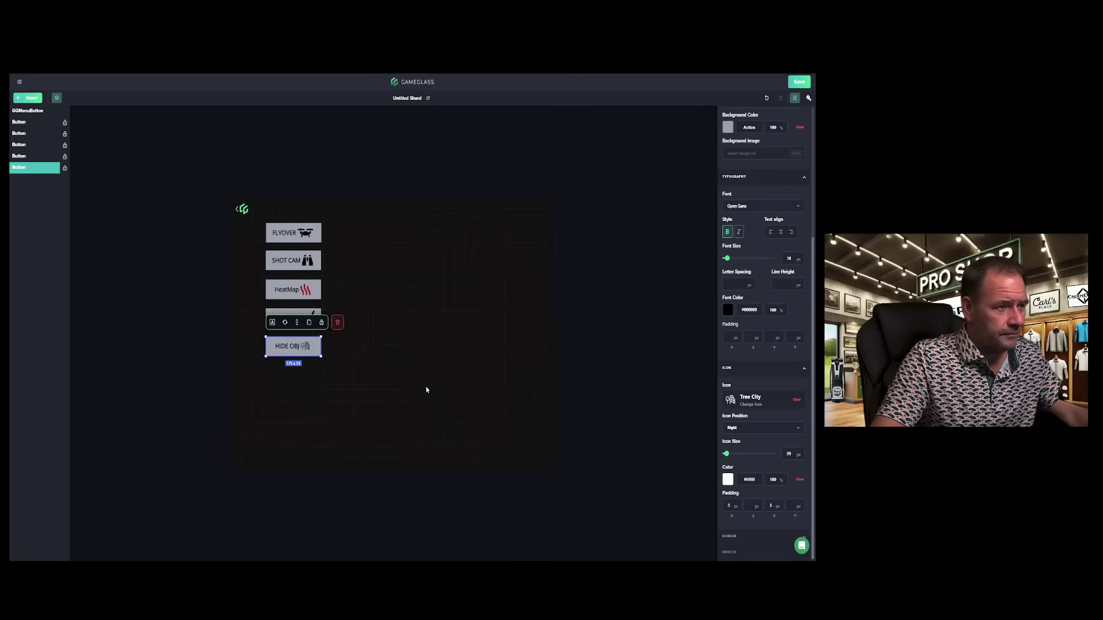
Record the B key for the HIDE OBJ button's on-tap Keybind action
{"action": "left_click", "coordinate": [306, 350]}
{"action": "left_click", "coordinate": [272, 323]}
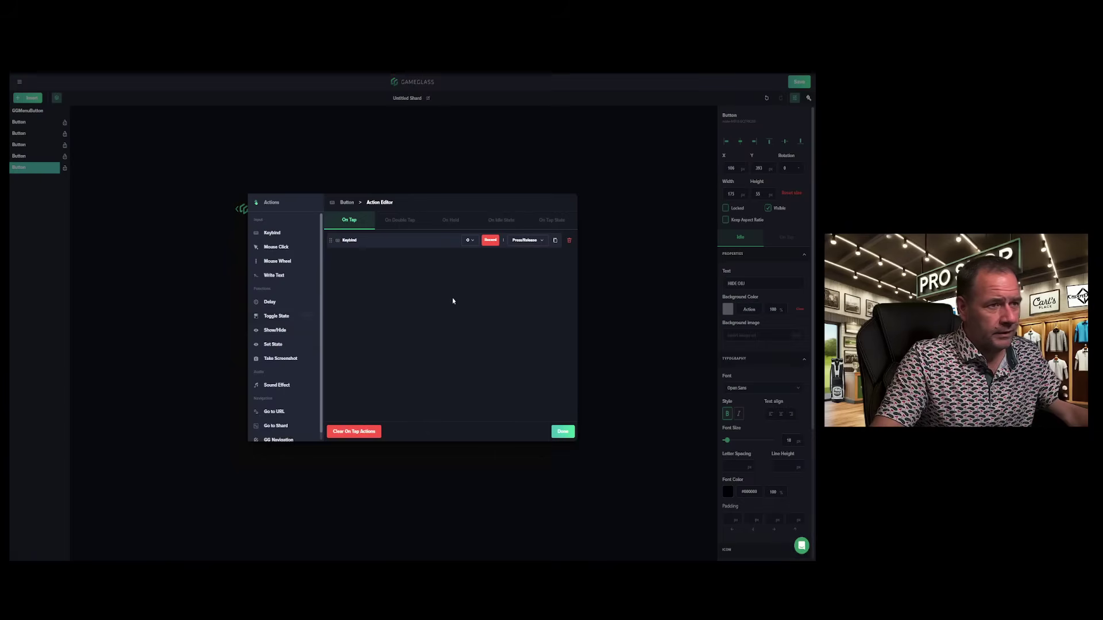
{"action": "left_click", "coordinate": [492, 241]}
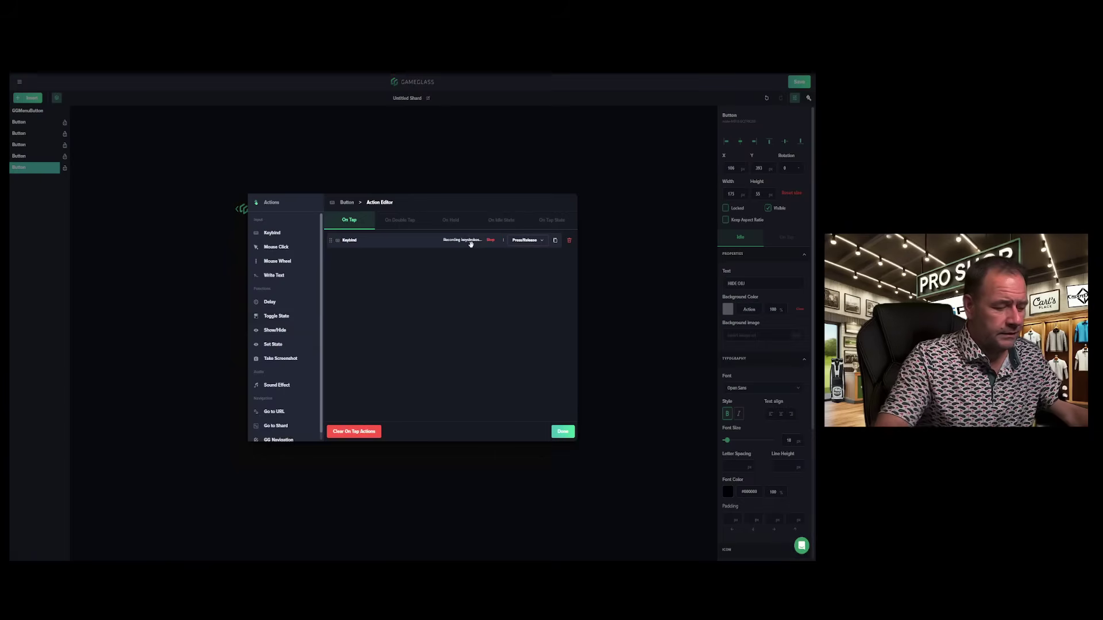
{"action": "key", "text": "b"}
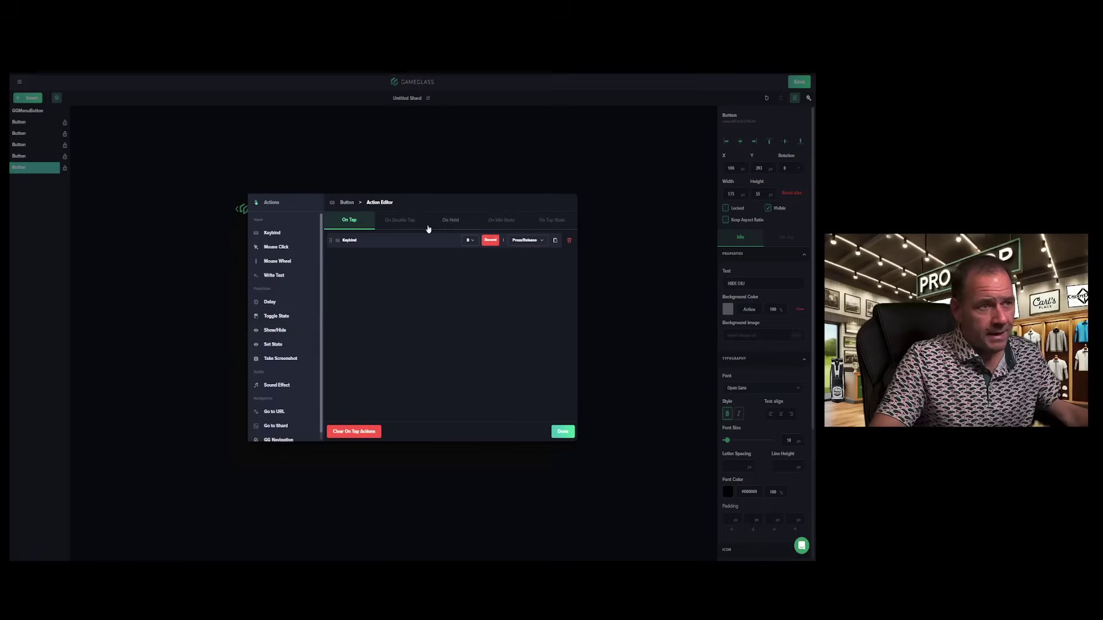
{"action": "left_click", "coordinate": [563, 432]}
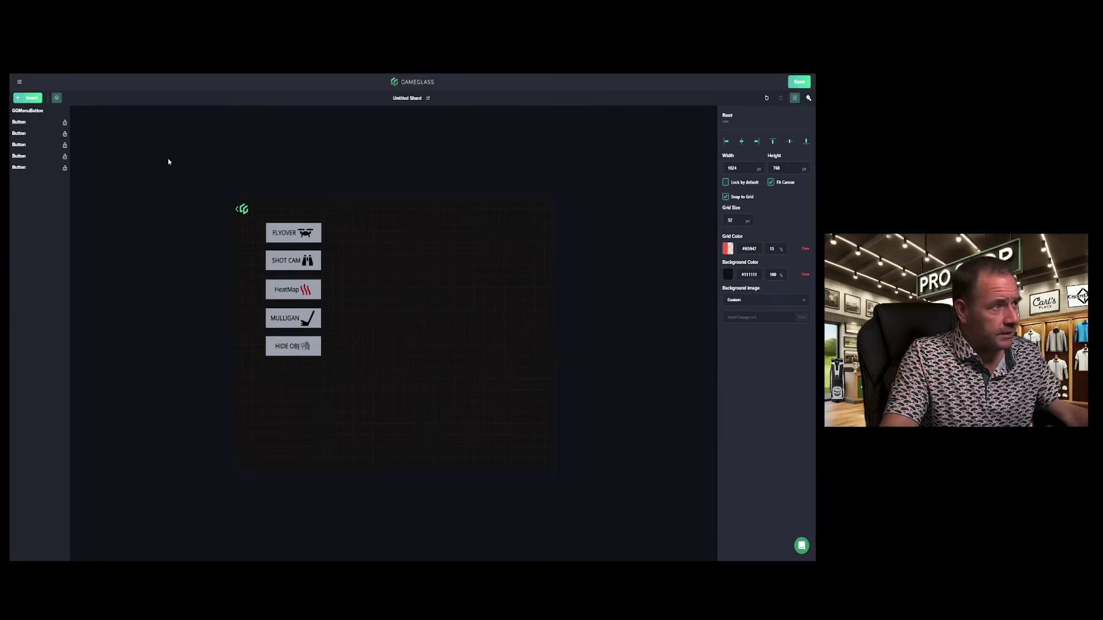
Add a CircleButton without text to the upper middle of the canvas and apply the Up arrow icon found by searching for "arrow"
{"action": "left_click", "coordinate": [32, 98]}
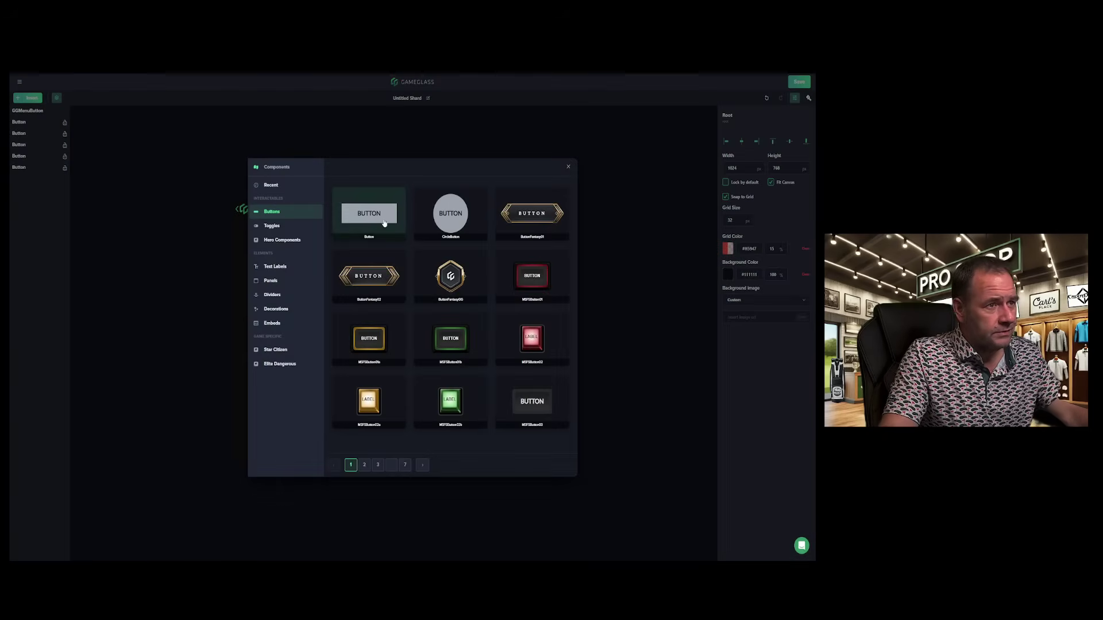
{"action": "left_click", "coordinate": [451, 216]}
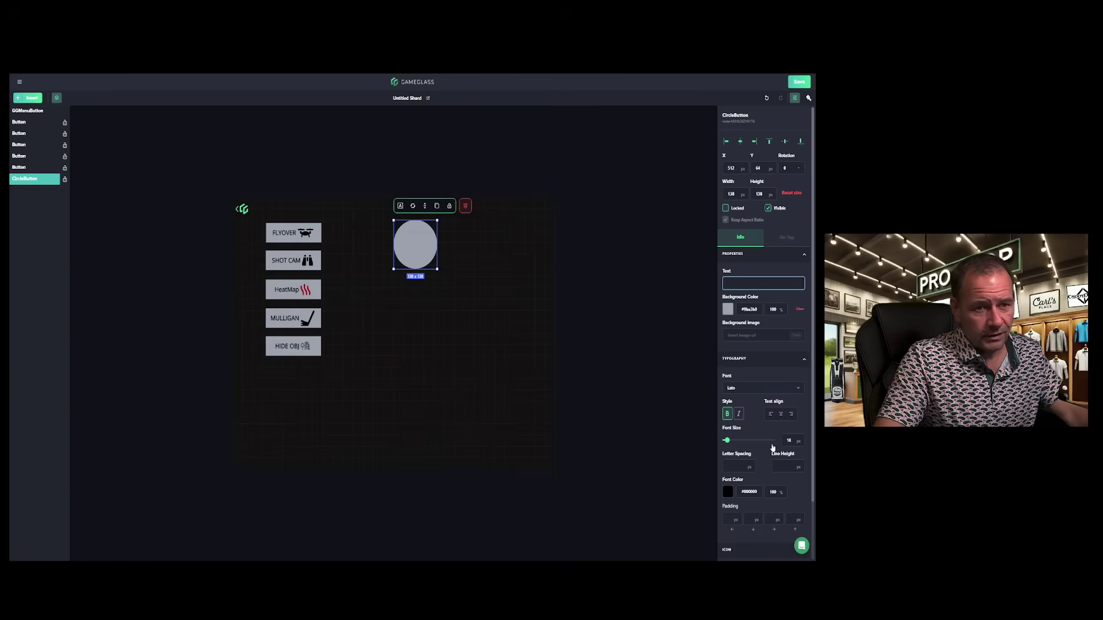
{"action": "scroll", "coordinate": [754, 378], "scroll_direction": "down", "scroll_amount": 2}
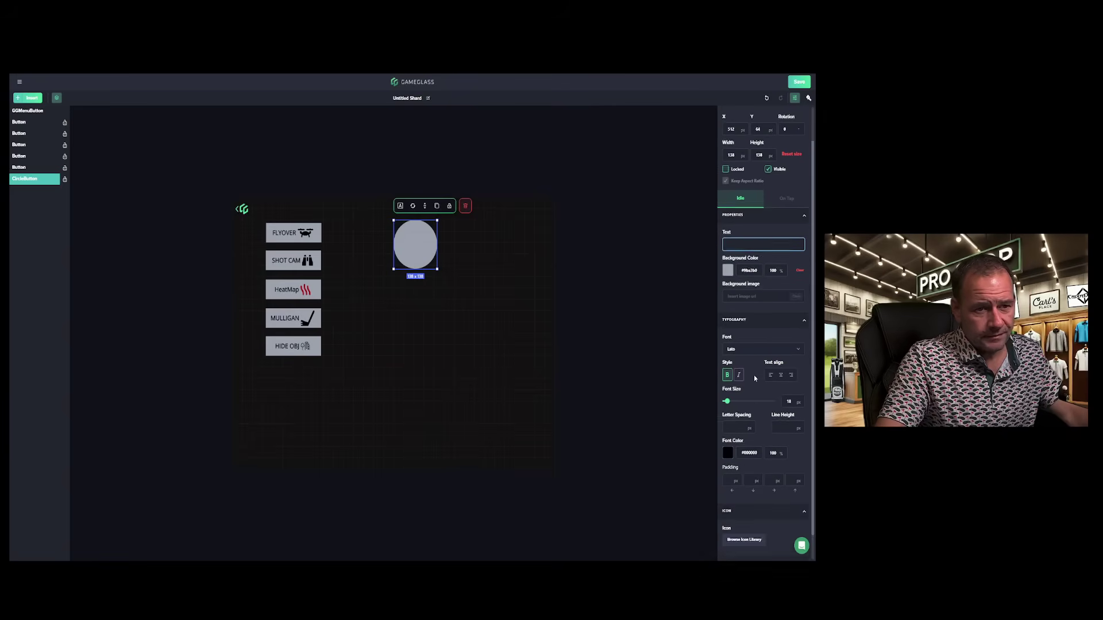
{"action": "left_click", "coordinate": [744, 512]}
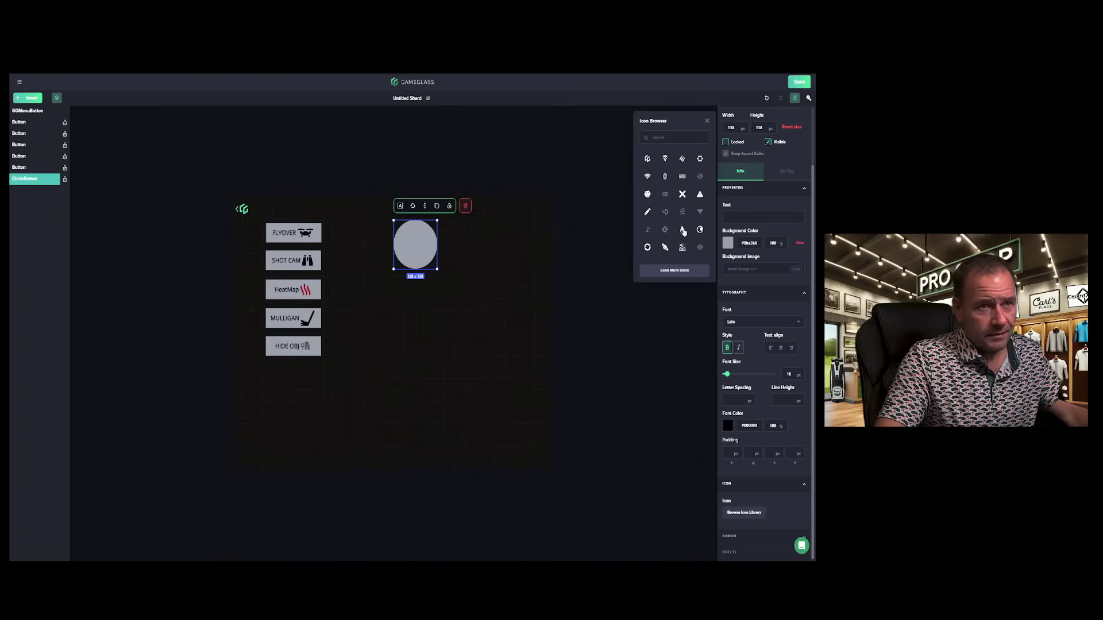
{"action": "left_click", "coordinate": [682, 138]}
{"action": "type", "text": "arrow"}
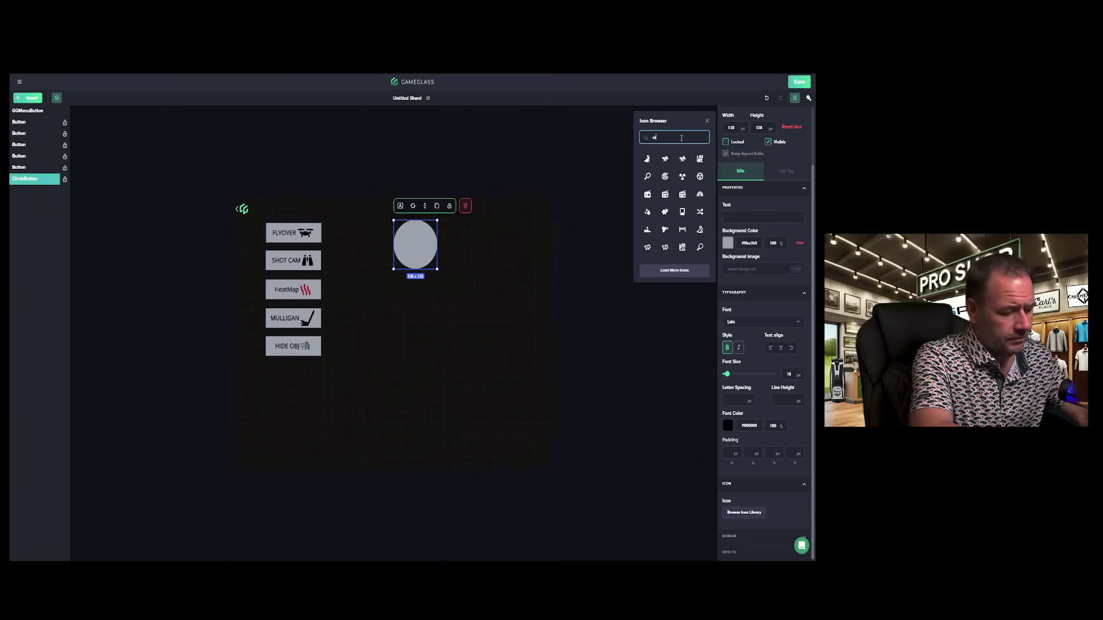
{"action": "left_click", "coordinate": [700, 229]}
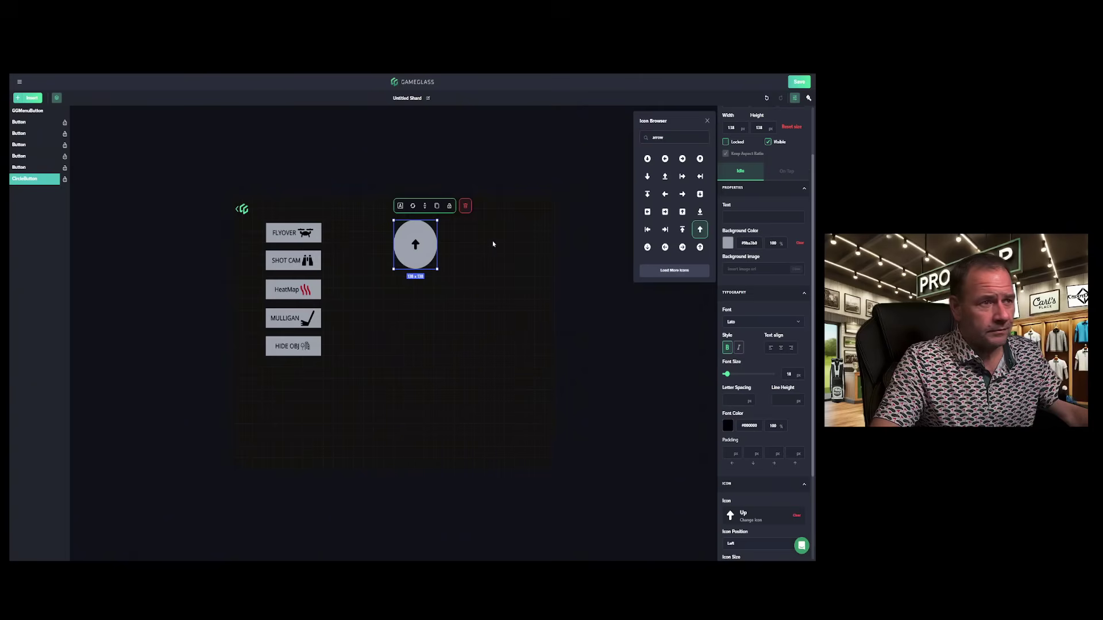
Add an on-tap Keybind action to the circle button and record the Arrow Up key for it
{"action": "left_click", "coordinate": [423, 250]}
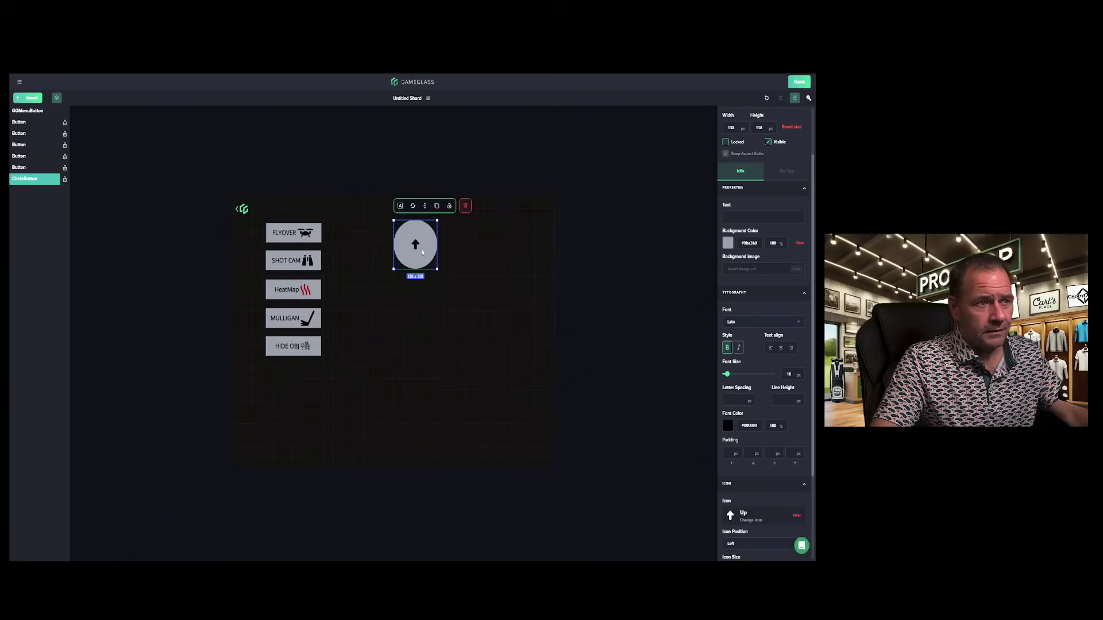
{"action": "left_click", "coordinate": [400, 206]}
{"action": "left_click", "coordinate": [302, 233]}
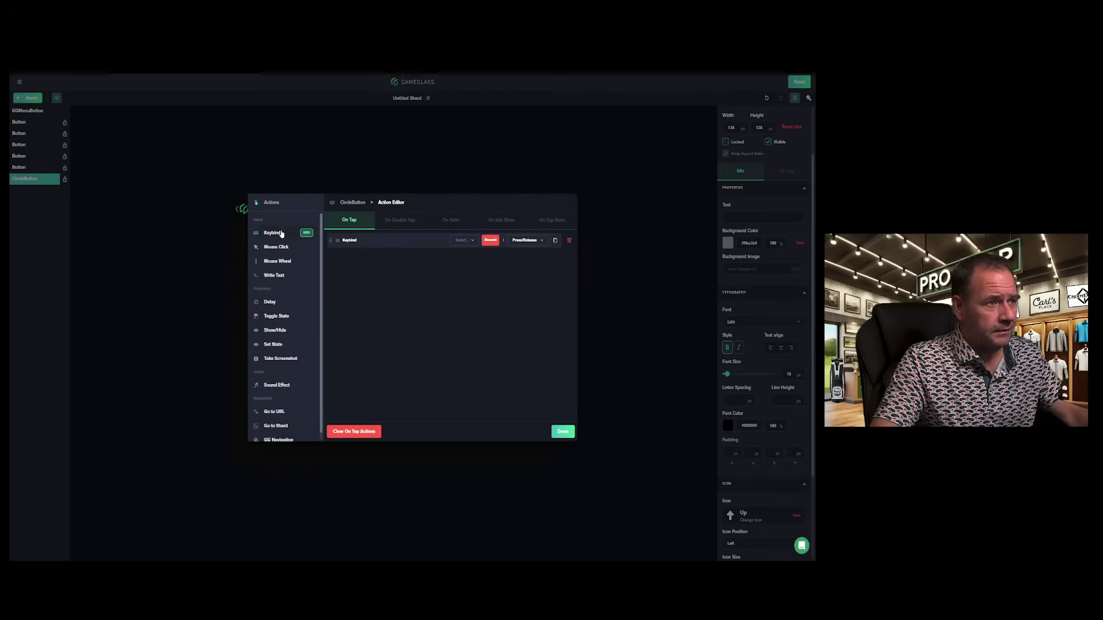
{"action": "left_click", "coordinate": [491, 242]}
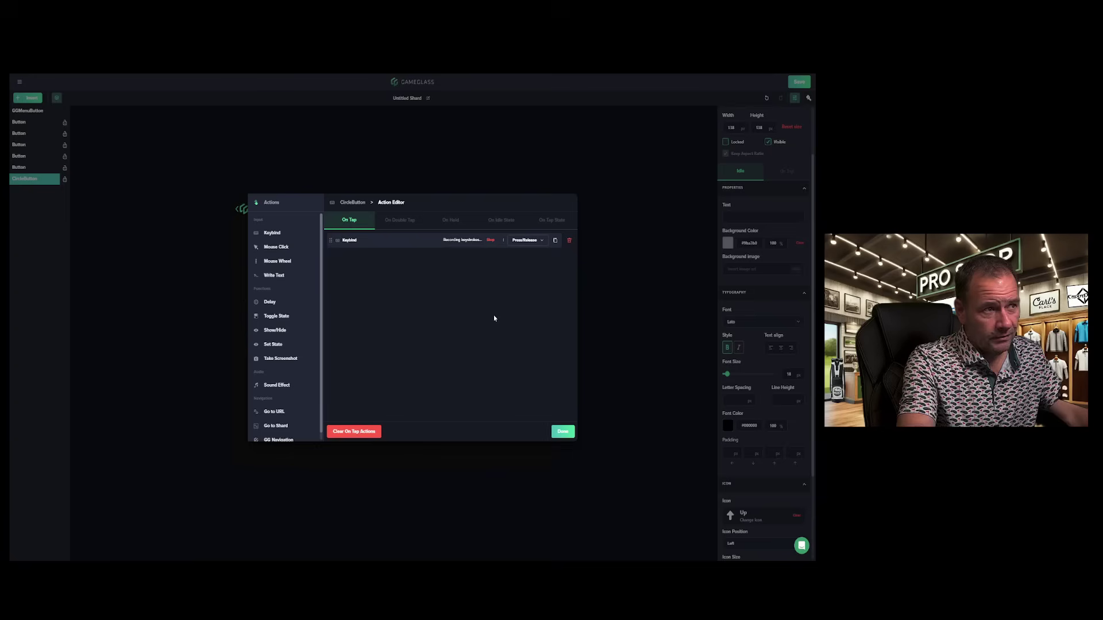
{"action": "key", "text": "Up"}
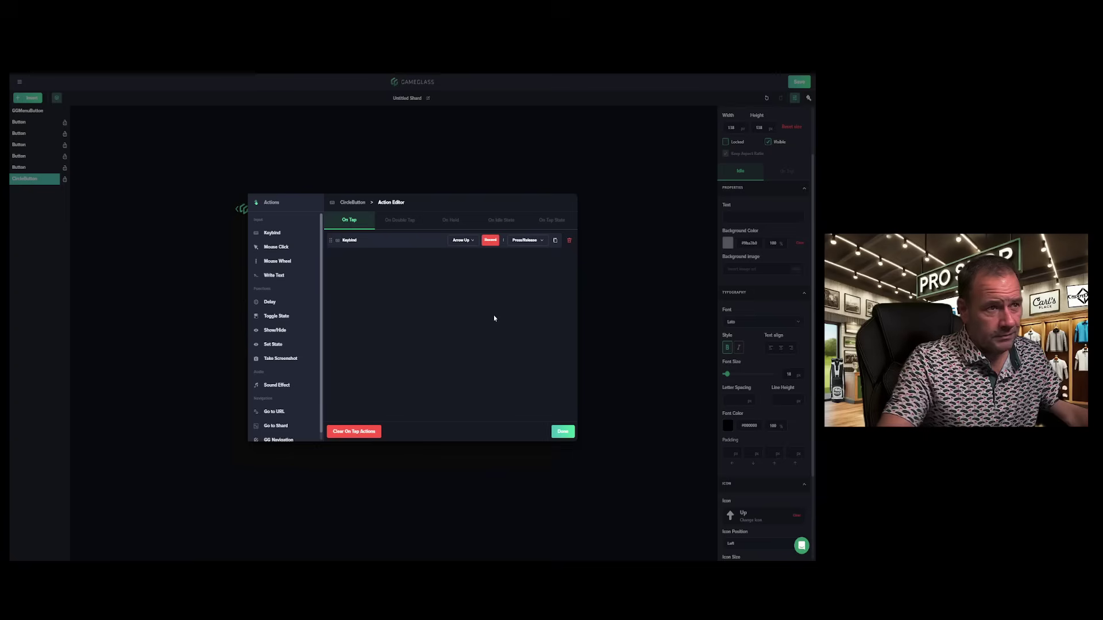
{"action": "left_click", "coordinate": [561, 431]}
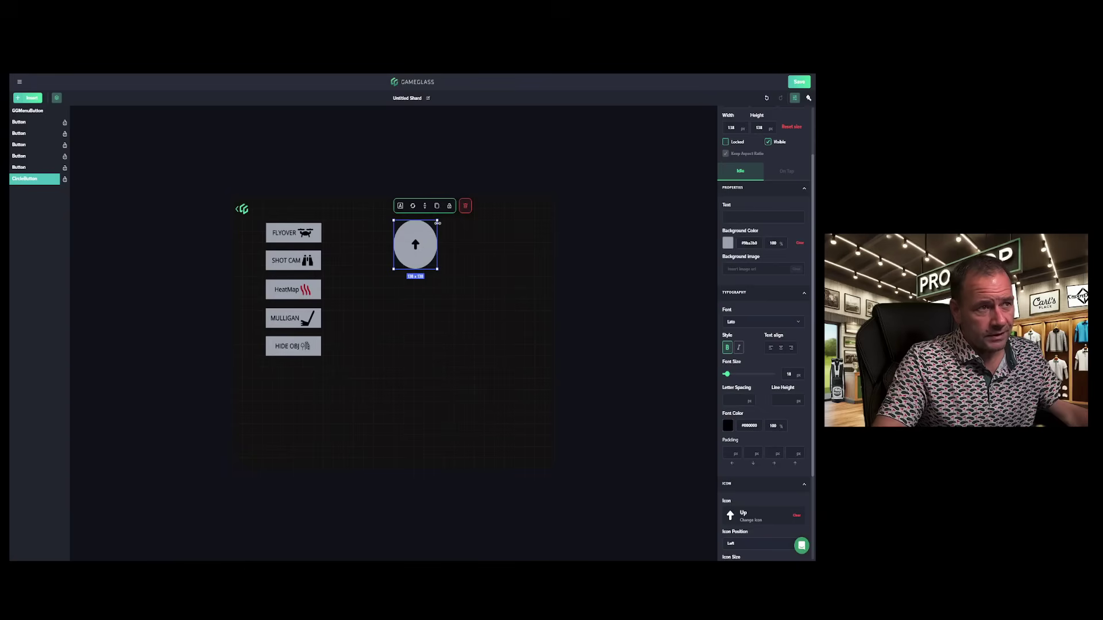
Duplicate the circle button three times and arrange the four buttons in a directional-pad cross beside the column of rectangular buttons
{"action": "left_click", "coordinate": [437, 211]}
{"action": "left_click_drag", "start_coordinate": [422, 236], "coordinate": [380, 292]}
{"action": "key", "text": "ctrl+d"}
{"action": "left_click_drag", "start_coordinate": [380, 291], "coordinate": [452, 289]}
{"action": "left_click", "coordinate": [438, 304]}
{"action": "left_click", "coordinate": [524, 298]}
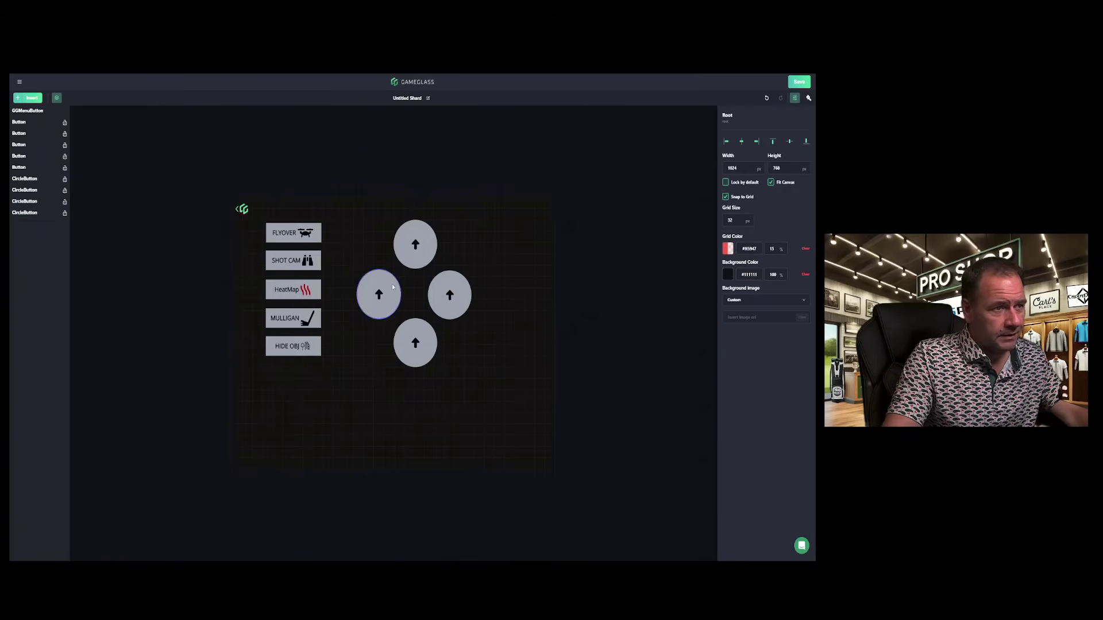
{"action": "left_click_drag", "start_coordinate": [393, 286], "coordinate": [396, 287]}
{"action": "left_click", "coordinate": [520, 242]}
{"action": "left_click", "coordinate": [394, 253]}
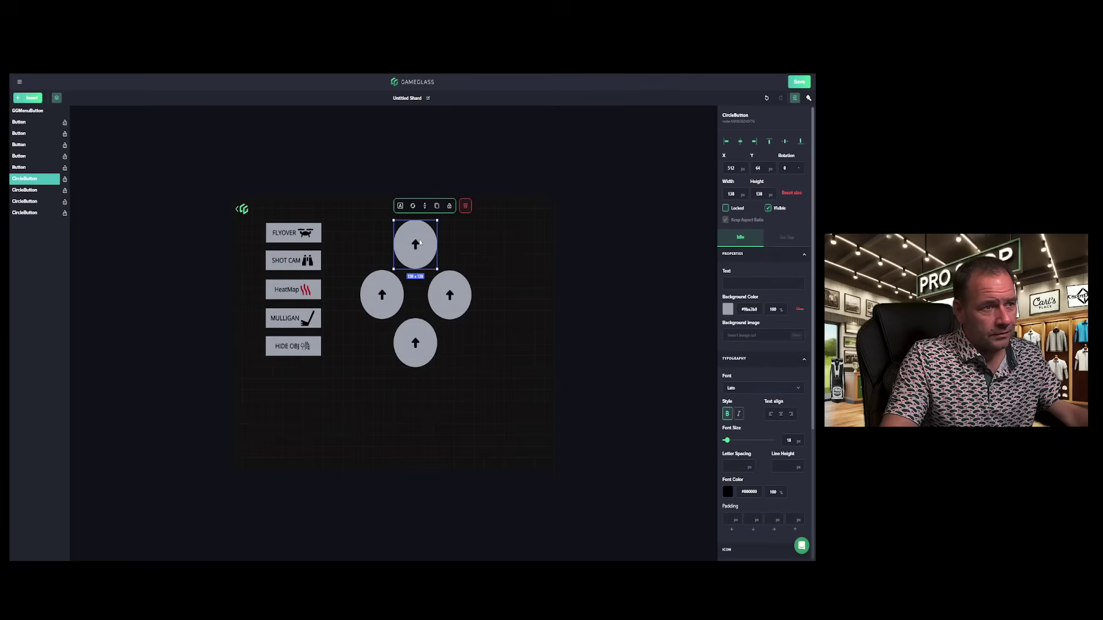
Record the Arrow Right key for the right-hand circle button's on-tap Keybind action
{"action": "left_click", "coordinate": [449, 295]}
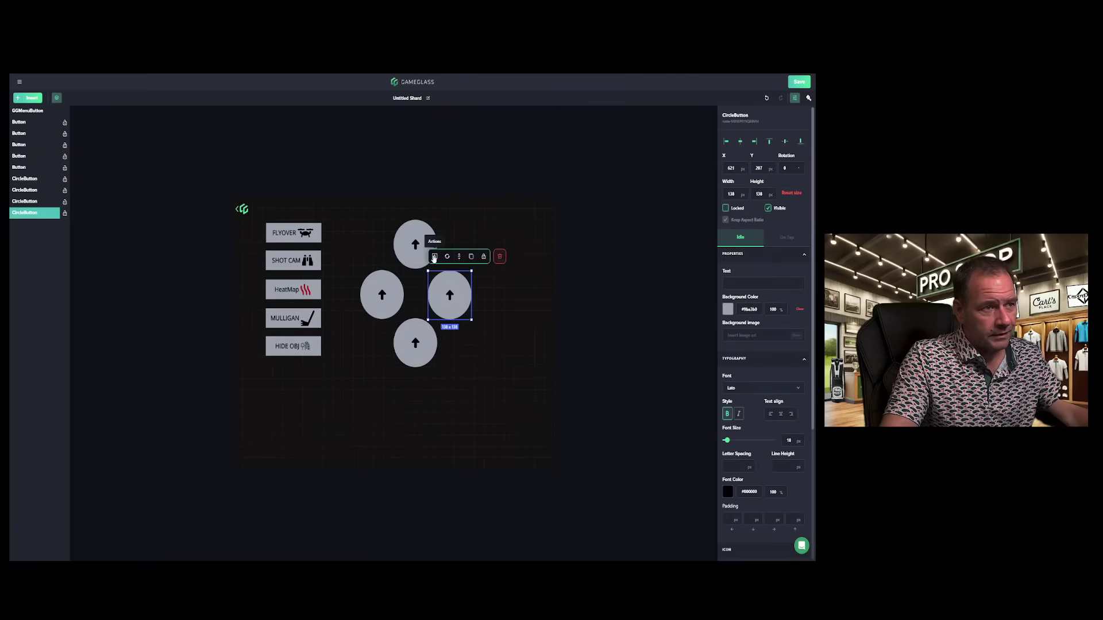
{"action": "left_click", "coordinate": [433, 256]}
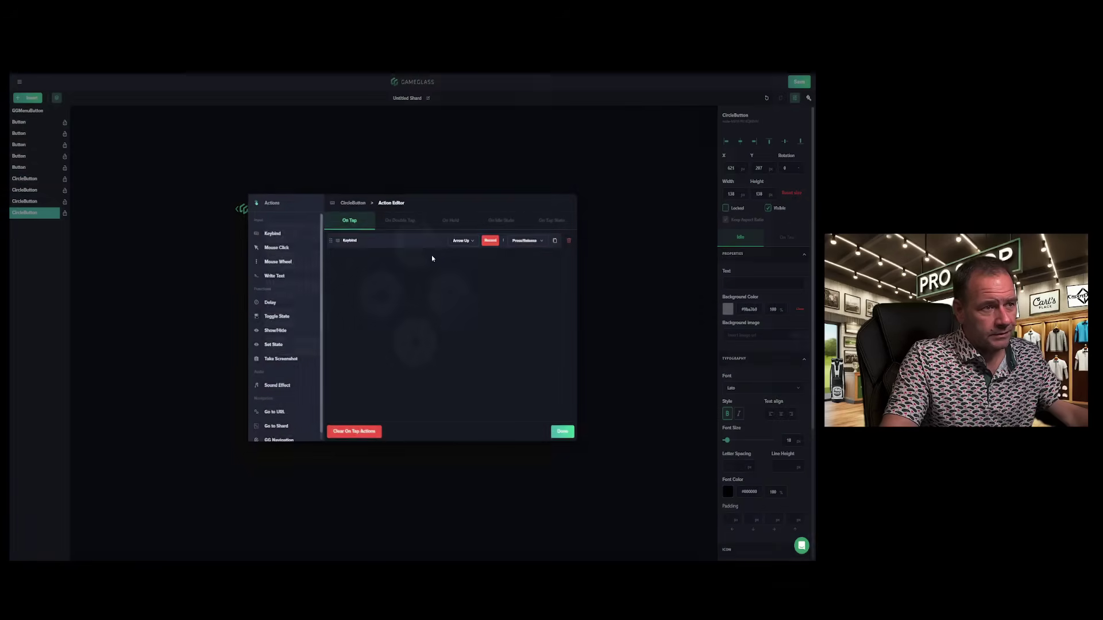
{"action": "left_click", "coordinate": [489, 241]}
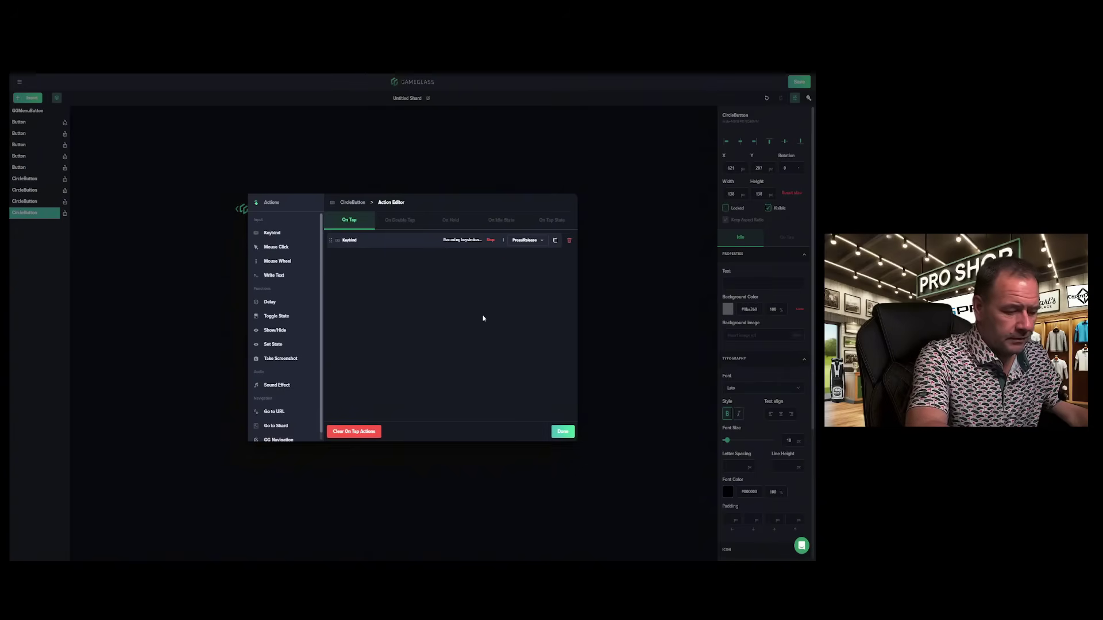
{"action": "key", "text": "Right"}
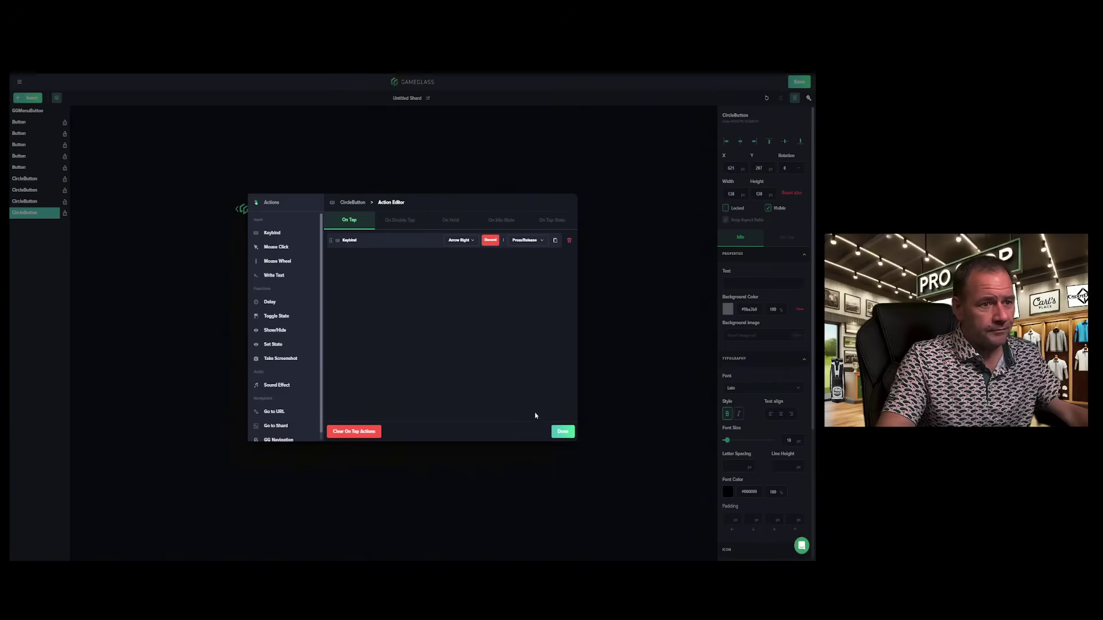
{"action": "left_click", "coordinate": [563, 432]}
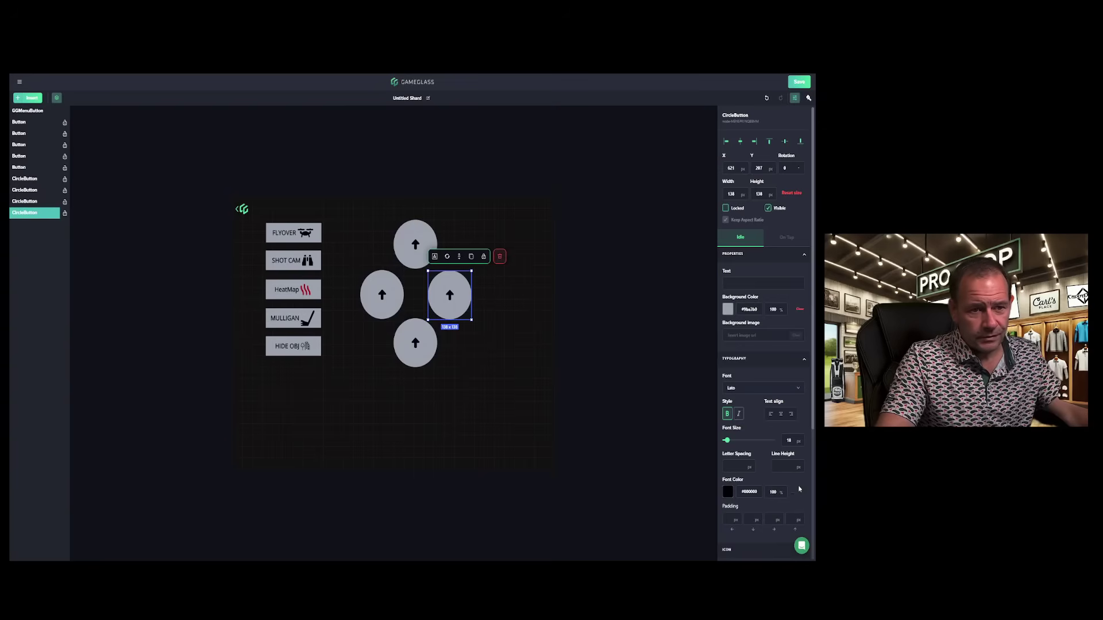
Search the icon library for "arro" and change the right-hand circle button's icon to the Right arrow
{"action": "scroll", "coordinate": [757, 420], "scroll_direction": "down", "scroll_amount": 3}
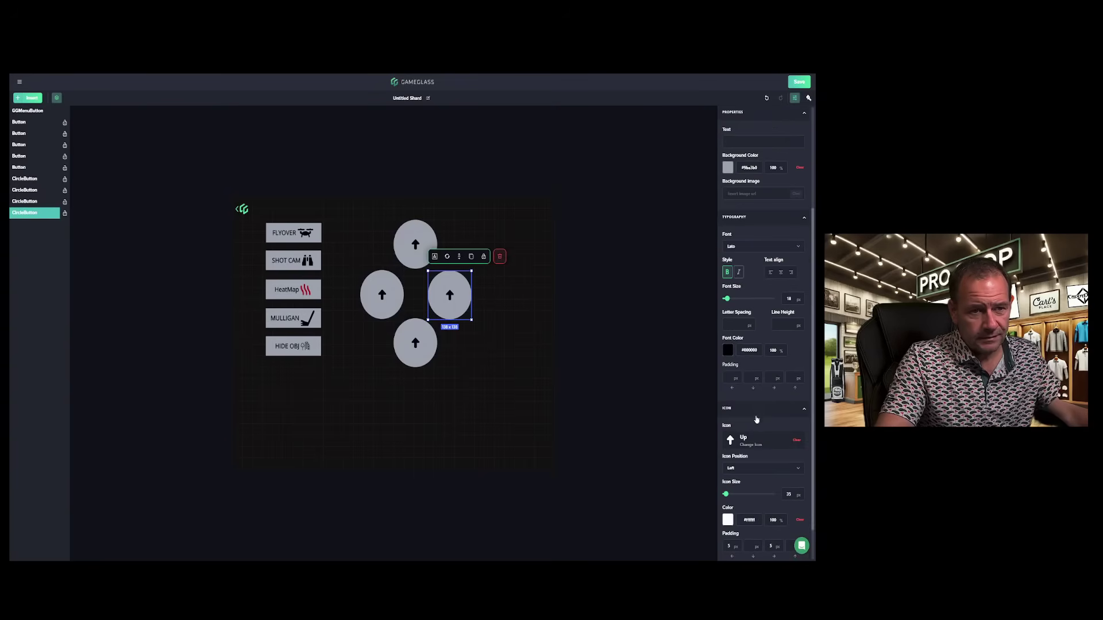
{"action": "left_click", "coordinate": [746, 442]}
{"action": "left_click", "coordinate": [687, 139]}
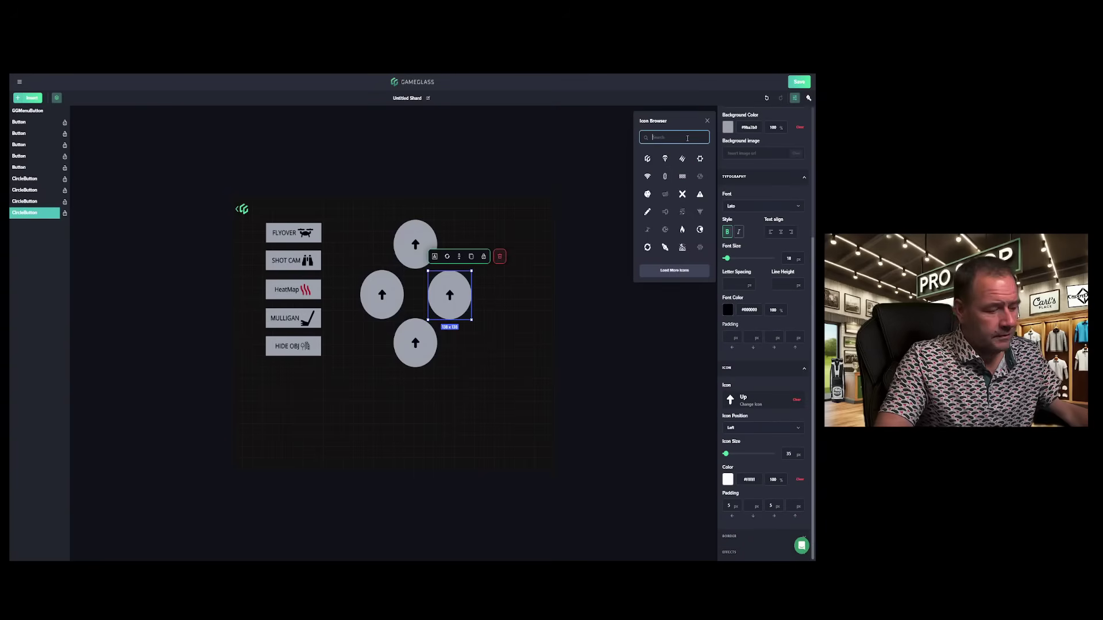
{"action": "type", "text": "arro"}
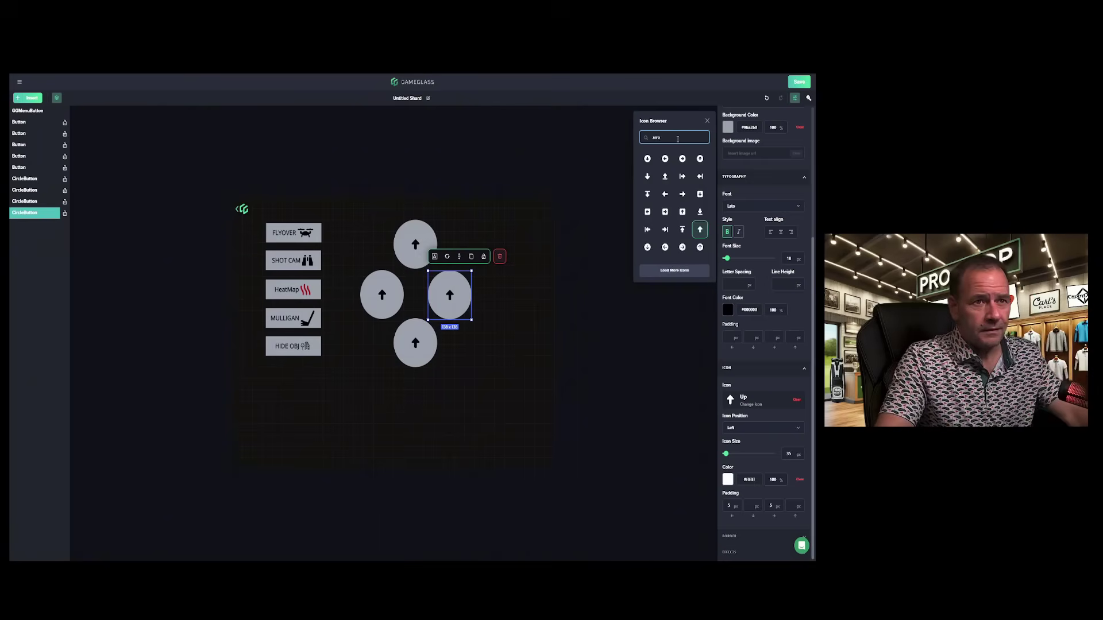
Record the Arrow Down key for the lowest circle button's on-tap Keybind action
{"action": "left_click", "coordinate": [424, 330]}
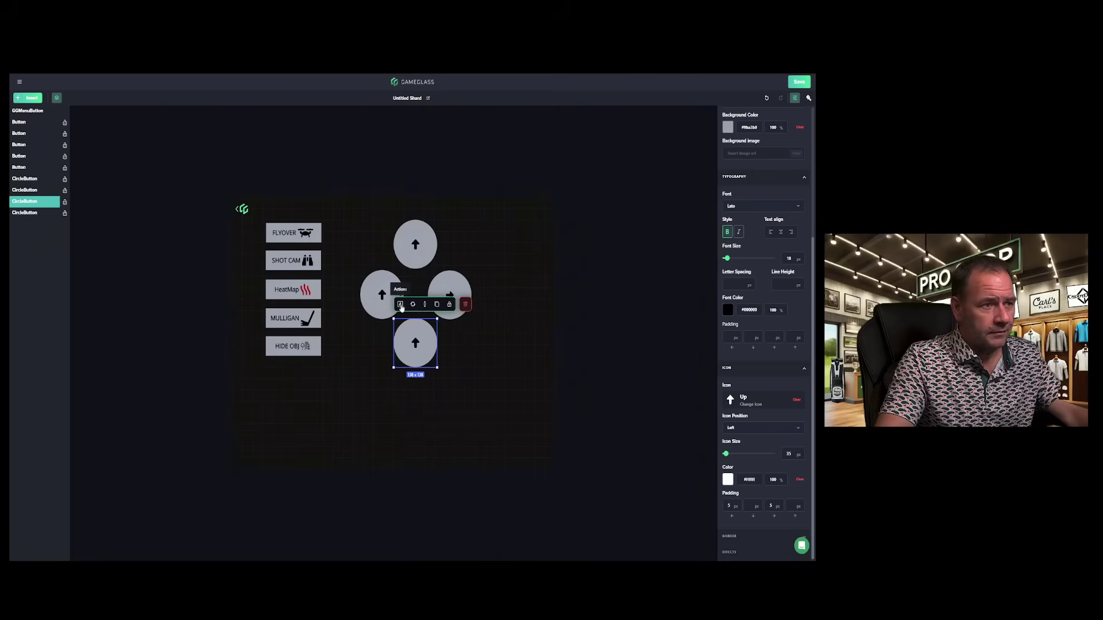
{"action": "left_click", "coordinate": [401, 305]}
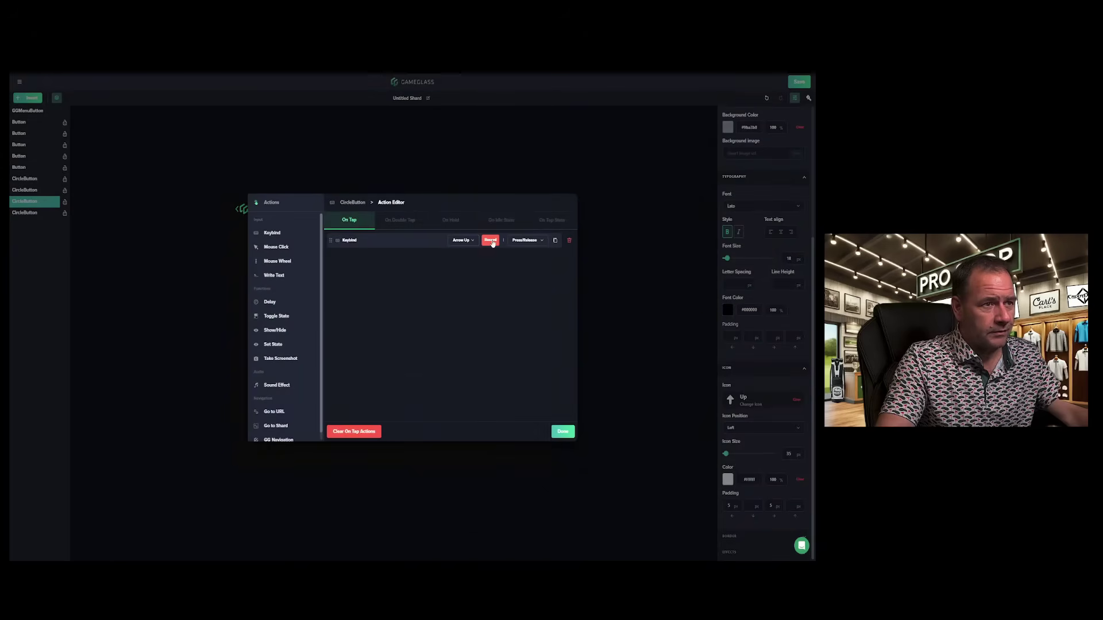
{"action": "left_click", "coordinate": [490, 240]}
{"action": "key", "text": "Down"}
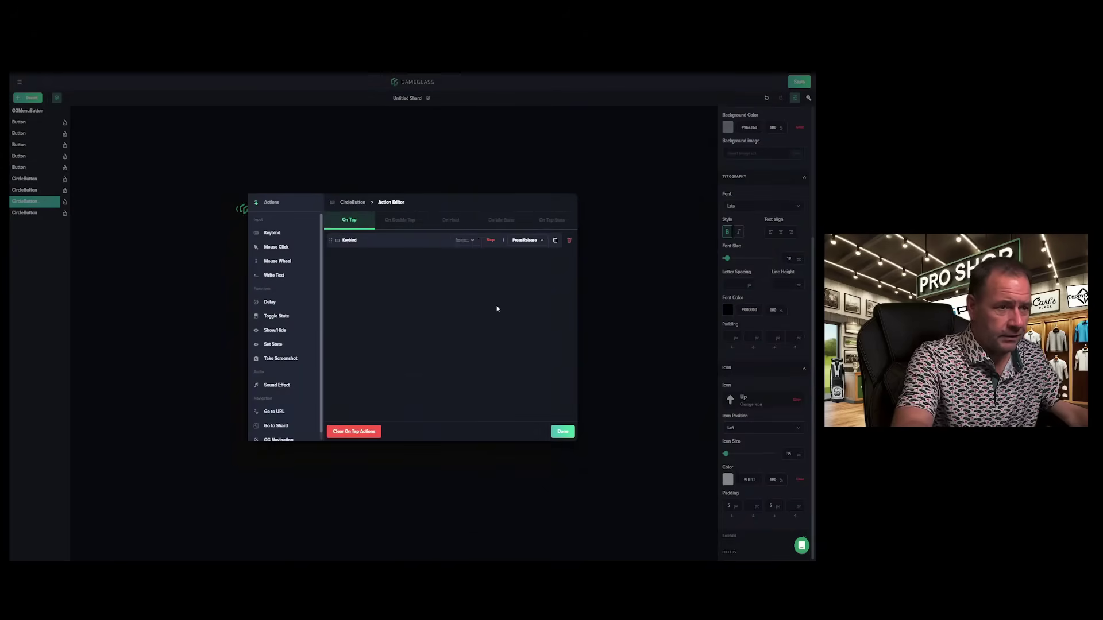
{"action": "left_click", "coordinate": [563, 431]}
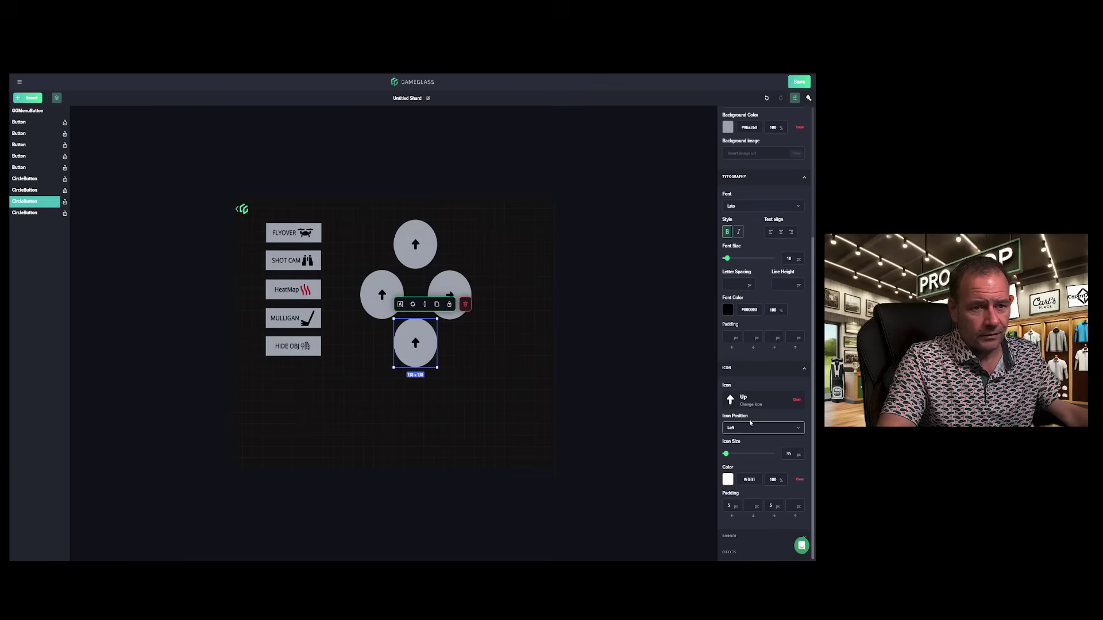
Search the icon library for "arro" and change the lowest circle button's icon to the Down arrow
{"action": "left_click", "coordinate": [754, 406]}
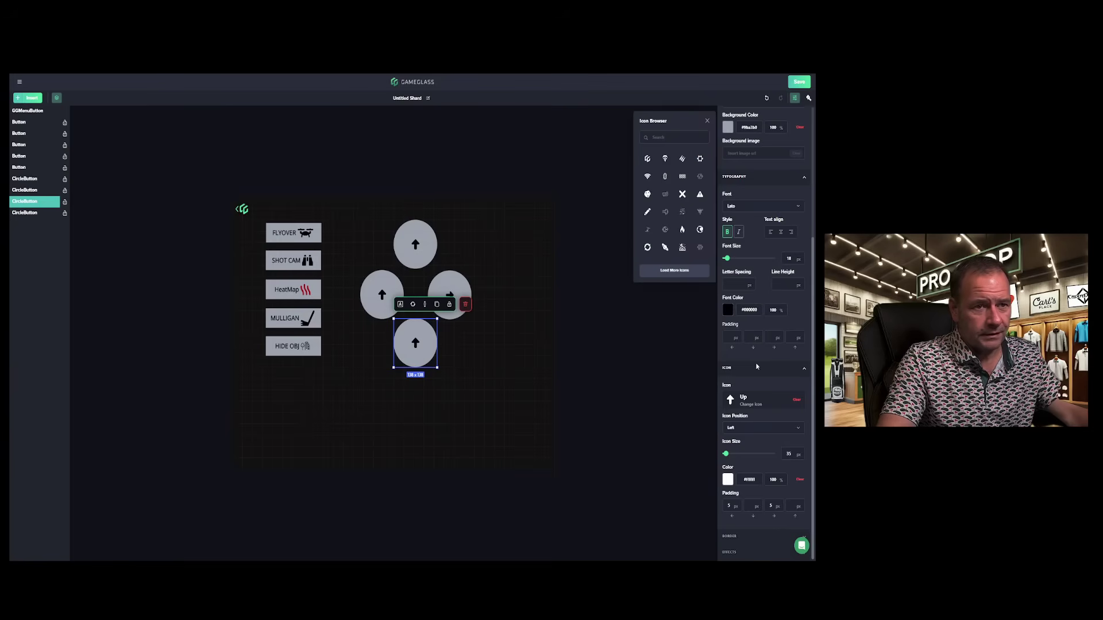
{"action": "left_click", "coordinate": [686, 137]}
{"action": "type", "text": "arro"}
{"action": "left_click", "coordinate": [647, 176]}
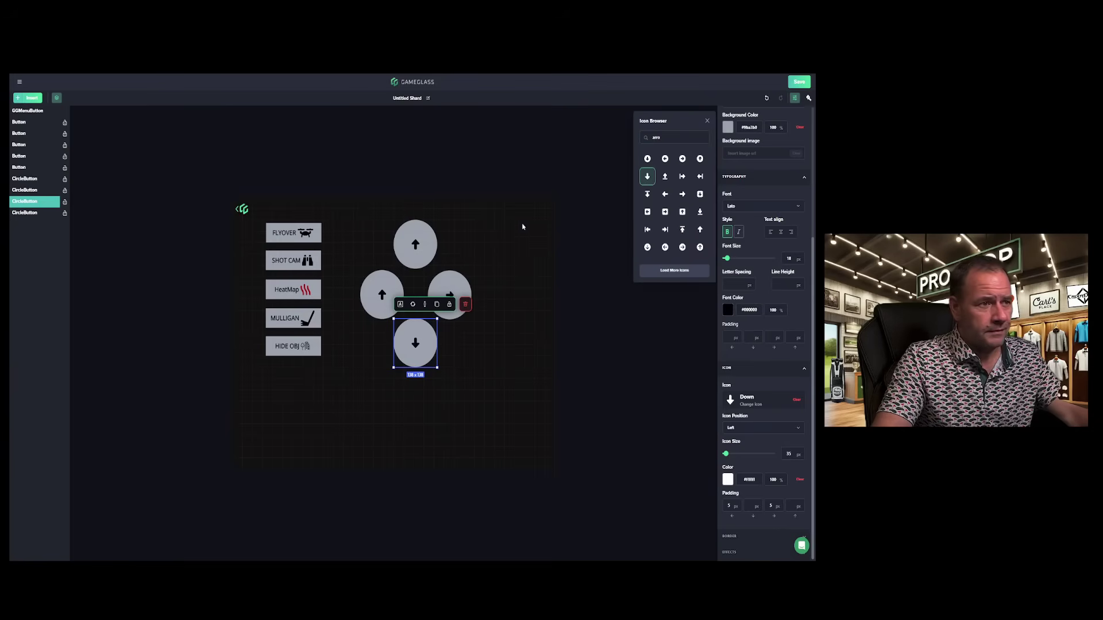
Record the Arrow Left key for the left-hand circle button's on-tap Keybind action
{"action": "left_click", "coordinate": [382, 294]}
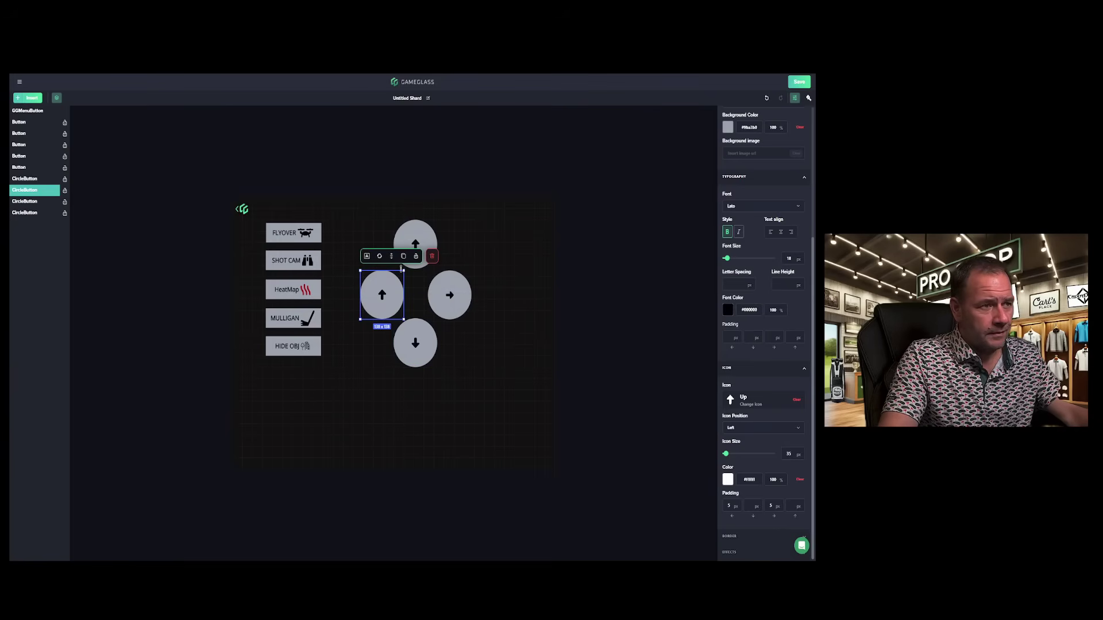
{"action": "left_click", "coordinate": [367, 257]}
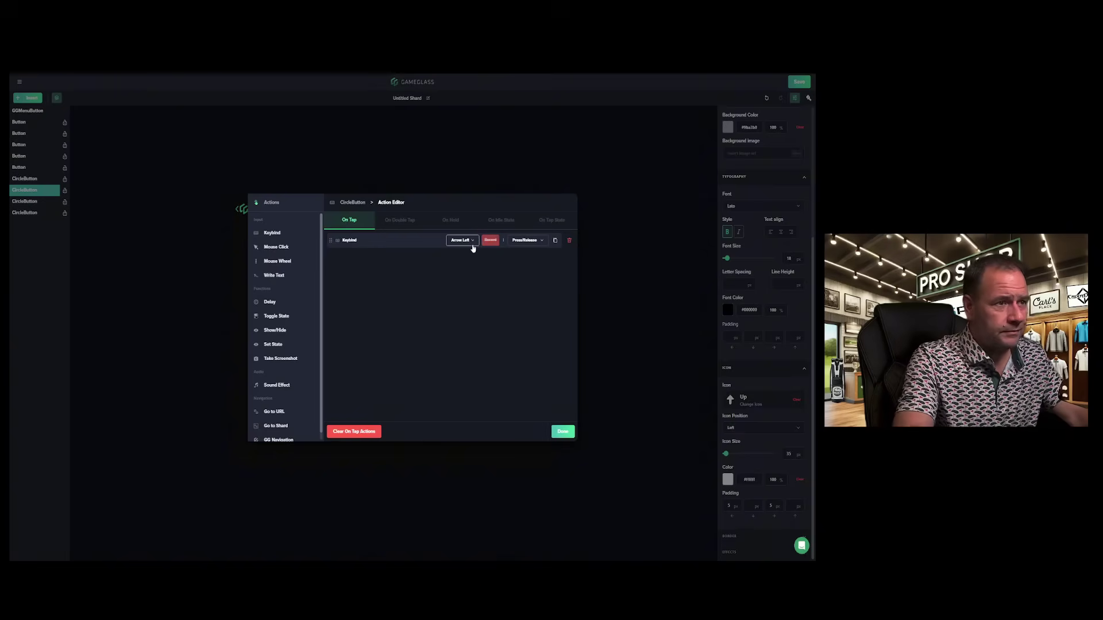
{"action": "left_click", "coordinate": [563, 432]}
Search the icon library for "arro" and change the left-hand circle button's icon to the Left arrow
{"action": "left_click", "coordinate": [753, 407]}
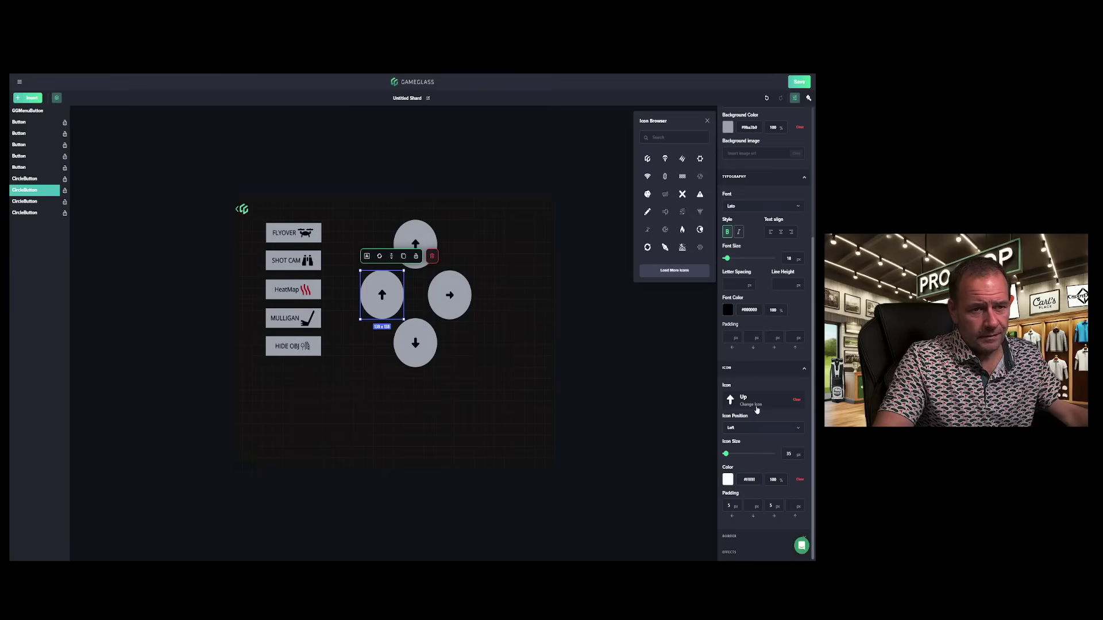
{"action": "left_click", "coordinate": [698, 136]}
{"action": "type", "text": "arro"}
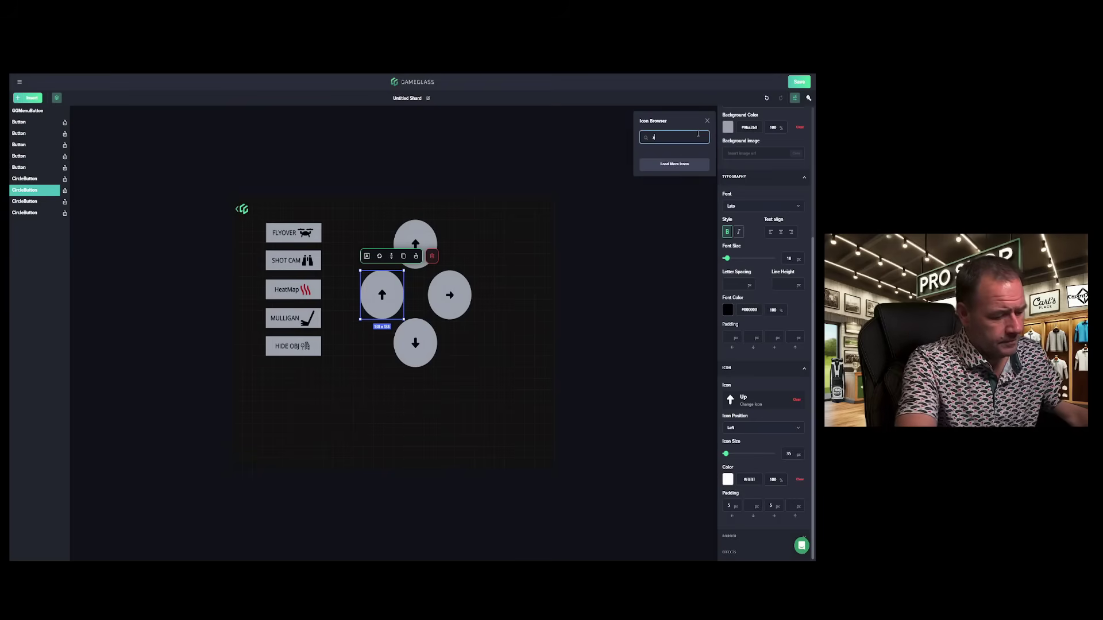
{"action": "left_click", "coordinate": [666, 194]}
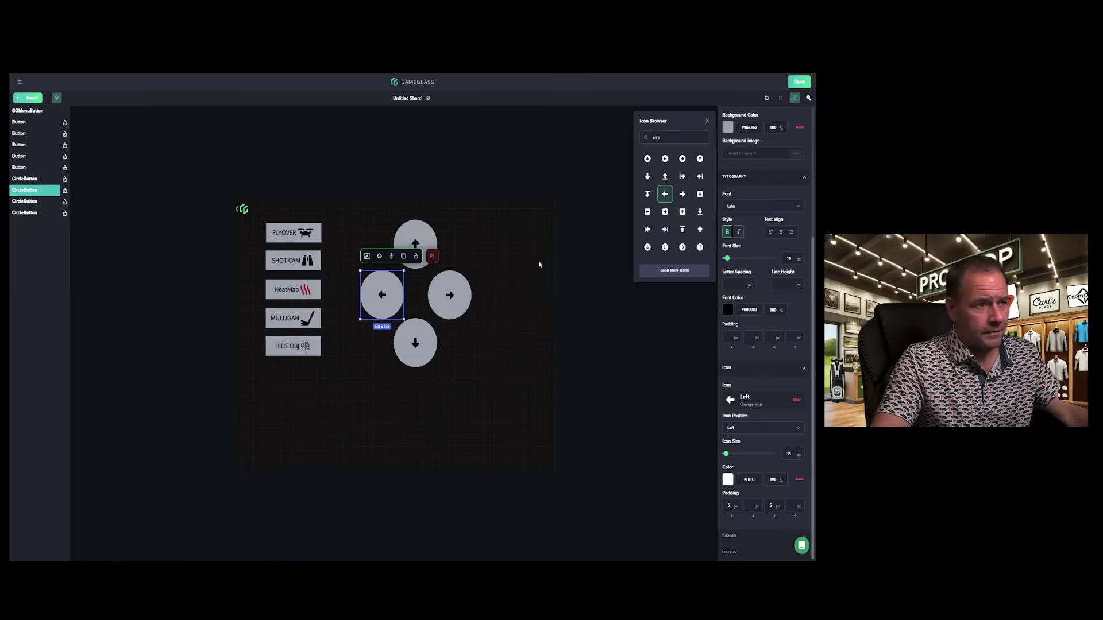
{"action": "left_click", "coordinate": [500, 295]}
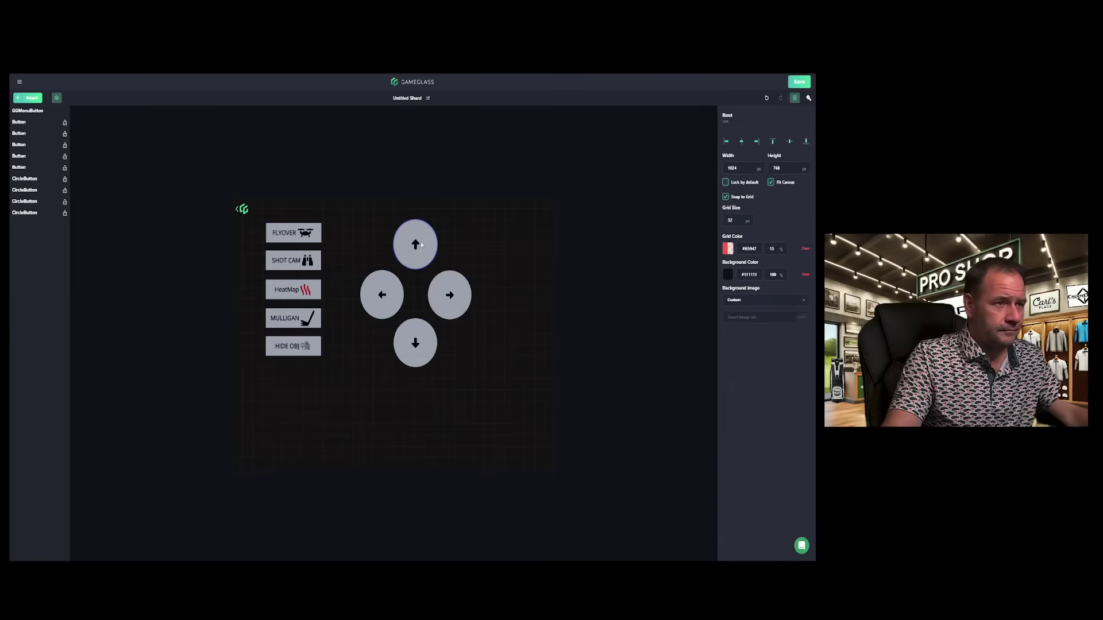
Enlarge the arrow icons on the right-hand and lowest circle buttons to 72 px
{"action": "left_click", "coordinate": [456, 304]}
{"action": "scroll", "coordinate": [757, 475], "scroll_direction": "down", "scroll_amount": 3}
{"action": "left_click_drag", "start_coordinate": [726, 454], "coordinate": [731, 458]}
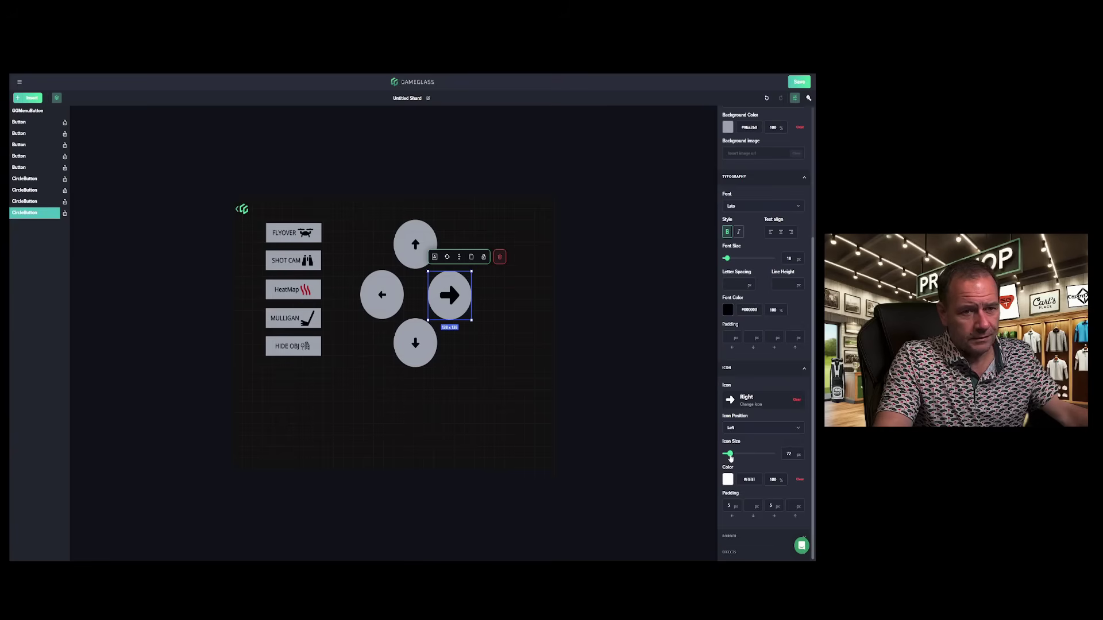
{"action": "left_click", "coordinate": [416, 344]}
{"action": "left_click", "coordinate": [792, 454]}
{"action": "type", "text": "72"}
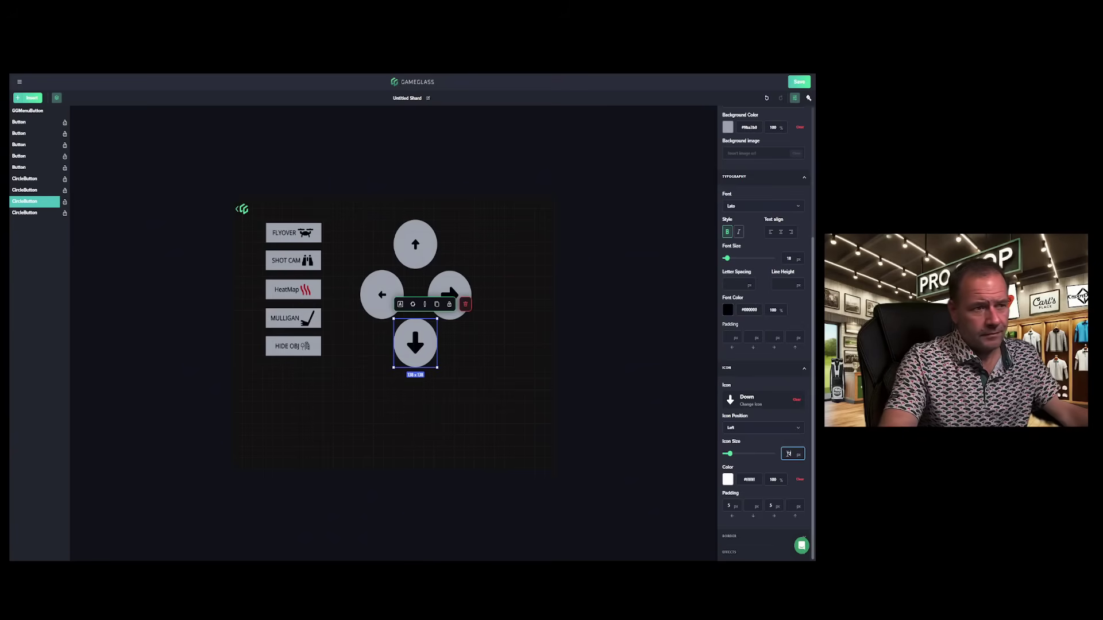
Enlarge the arrow icons on the left-hand and uppermost circle buttons to 72 px
{"action": "left_click", "coordinate": [386, 289]}
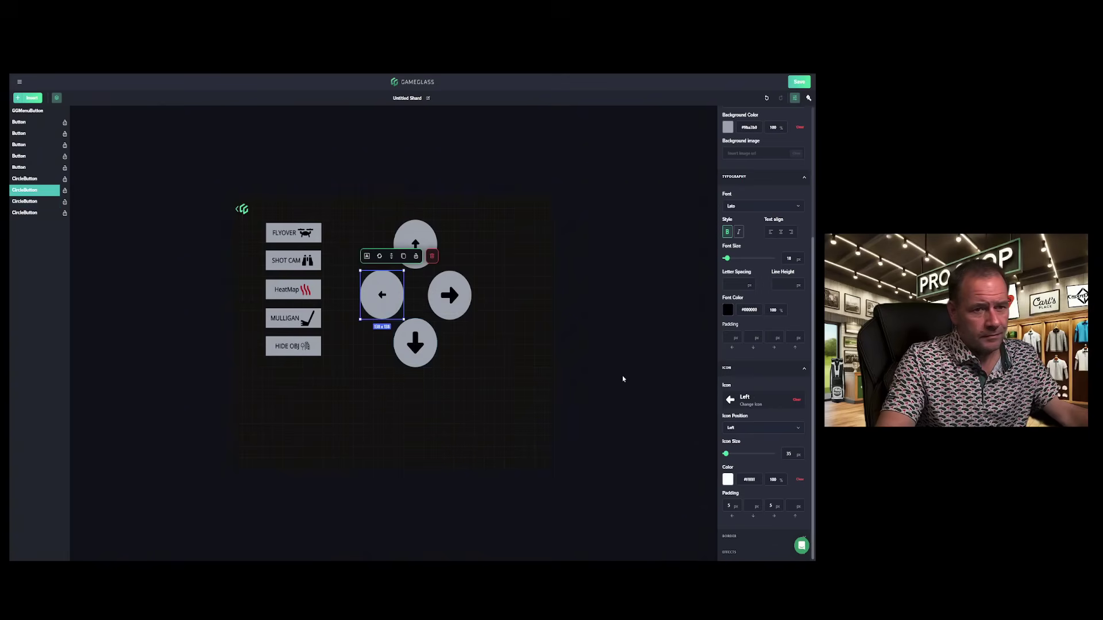
{"action": "left_click", "coordinate": [790, 454]}
{"action": "type", "text": "72"}
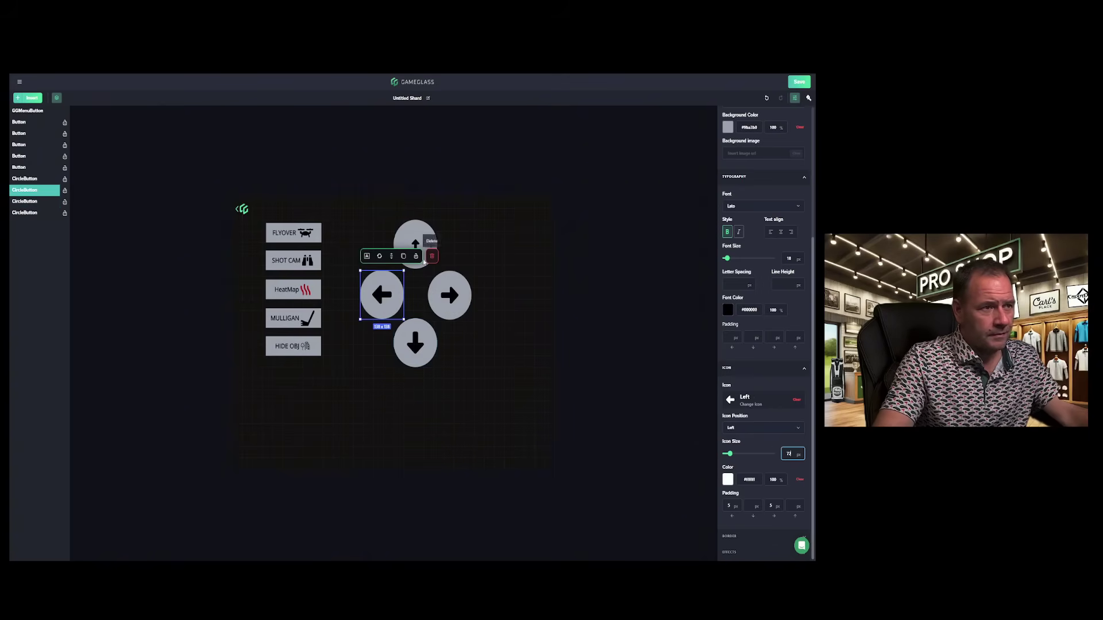
{"action": "left_click", "coordinate": [419, 240]}
{"action": "left_click", "coordinate": [790, 454]}
{"action": "type", "text": "72"}
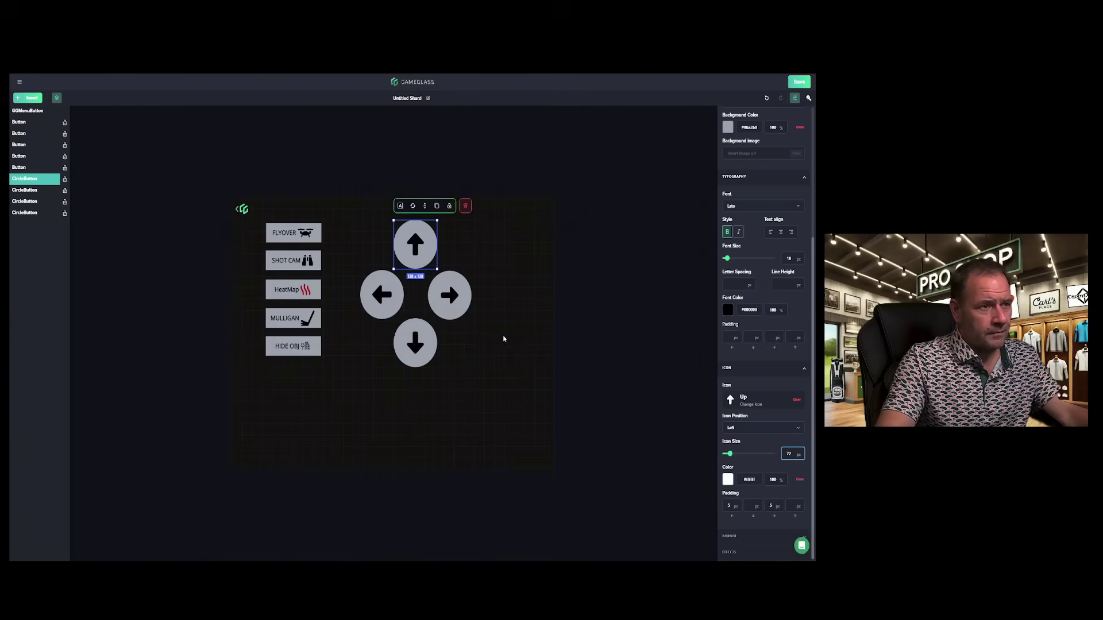
{"action": "left_click", "coordinate": [493, 332]}
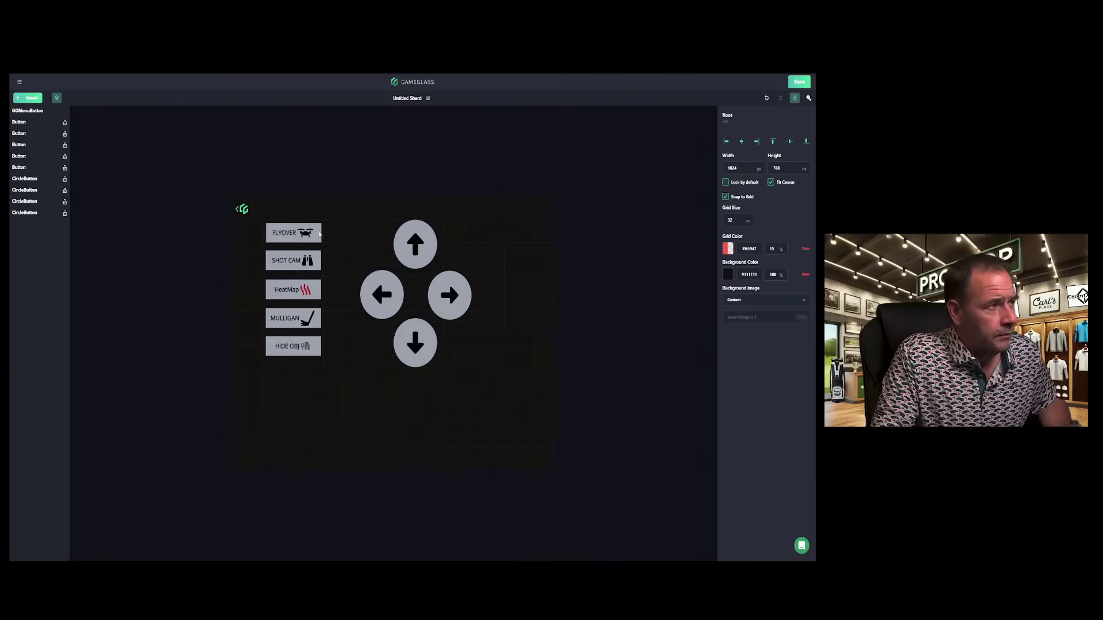
Insert an MSFSPanel01a panel, enlarge it to about 225 × 435 px over the column of five labelled buttons, and send it to the back
{"action": "left_click", "coordinate": [30, 98]}
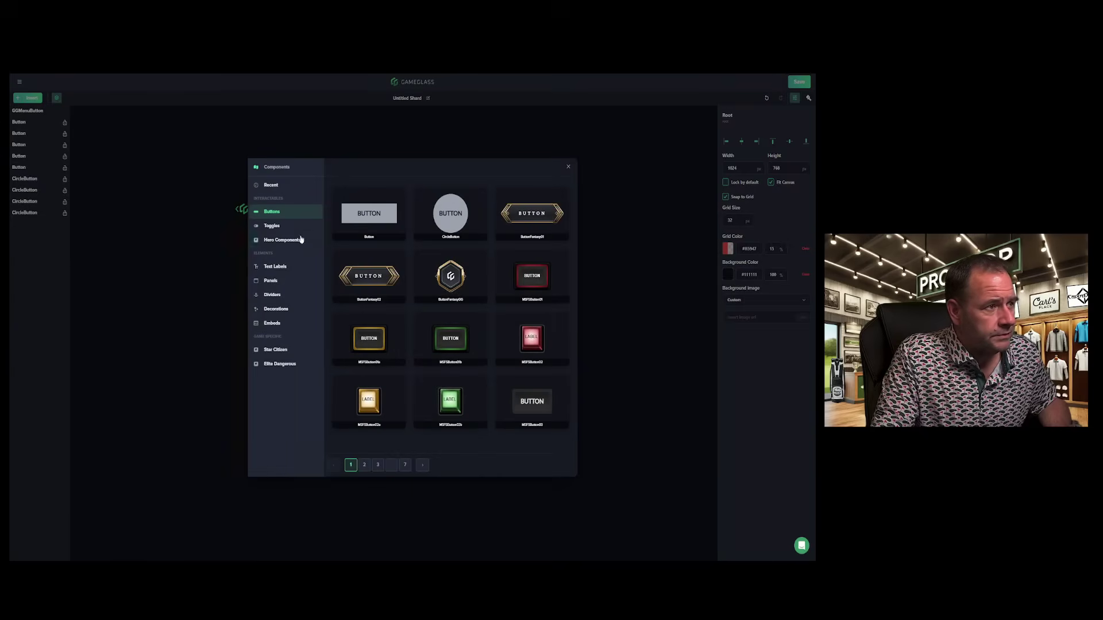
{"action": "left_click", "coordinate": [273, 283]}
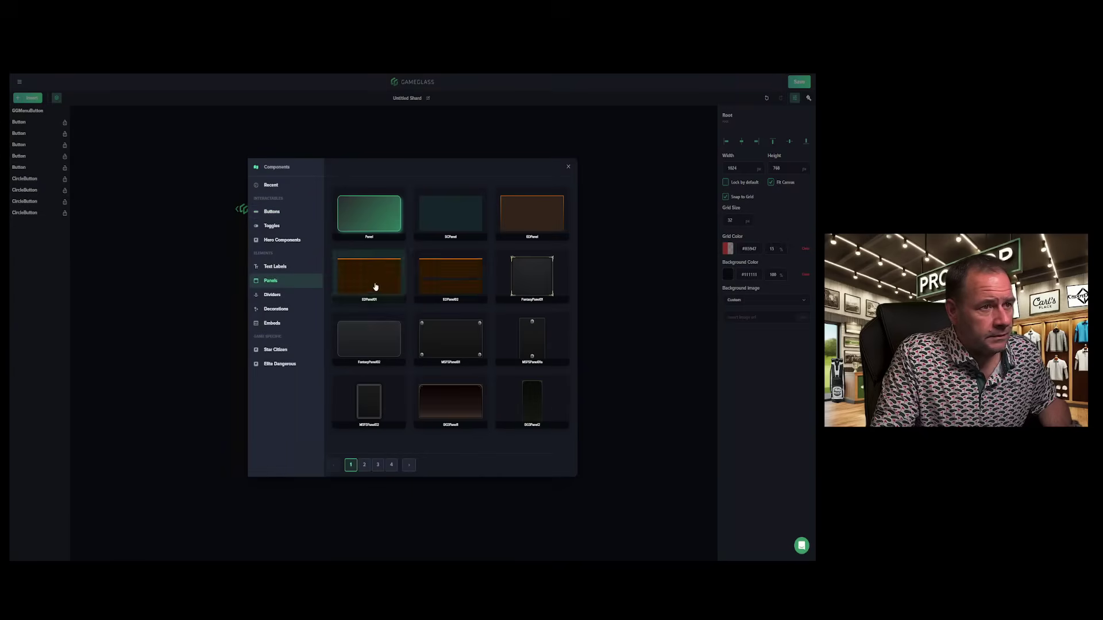
{"action": "left_click", "coordinate": [527, 335]}
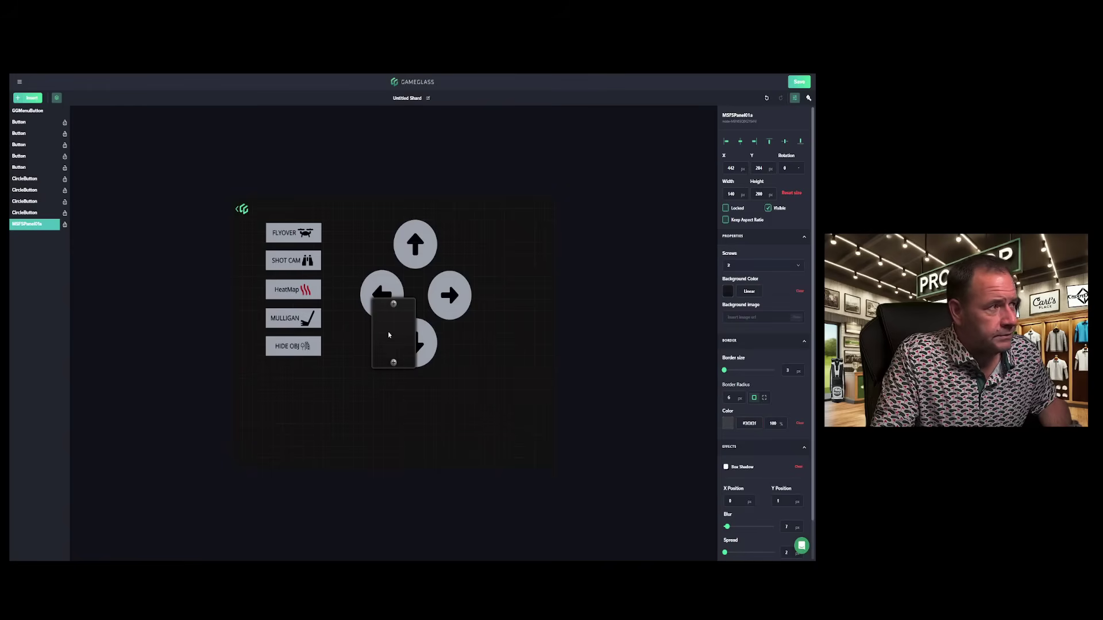
{"action": "left_click_drag", "start_coordinate": [389, 335], "coordinate": [331, 247]}
{"action": "left_click_drag", "start_coordinate": [299, 296], "coordinate": [308, 353]}
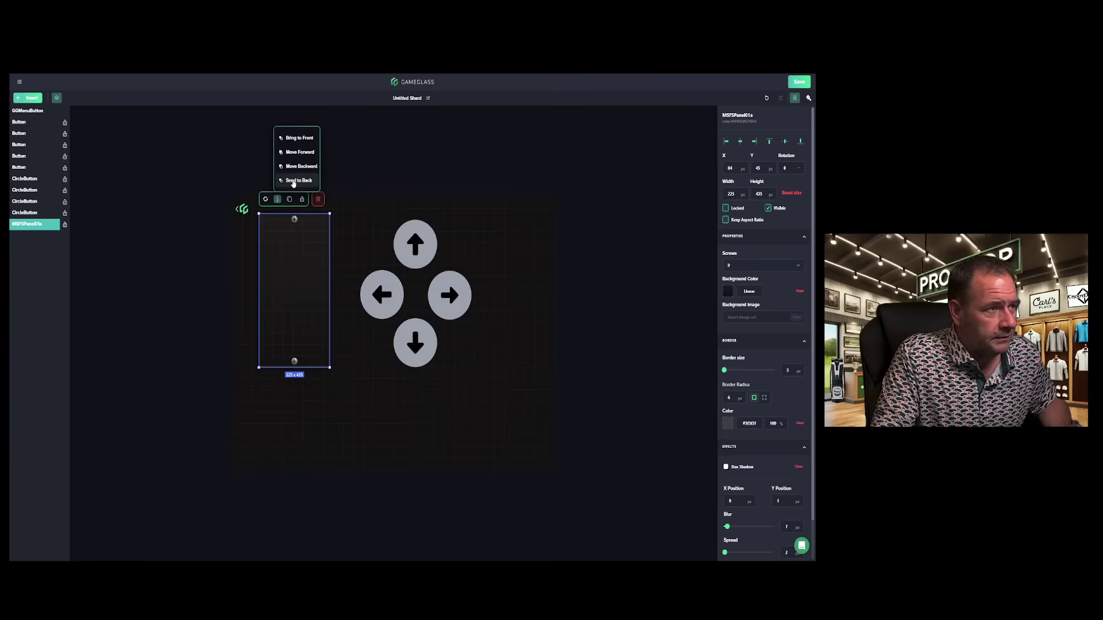
{"action": "left_click", "coordinate": [294, 181]}
{"action": "left_click", "coordinate": [364, 243]}
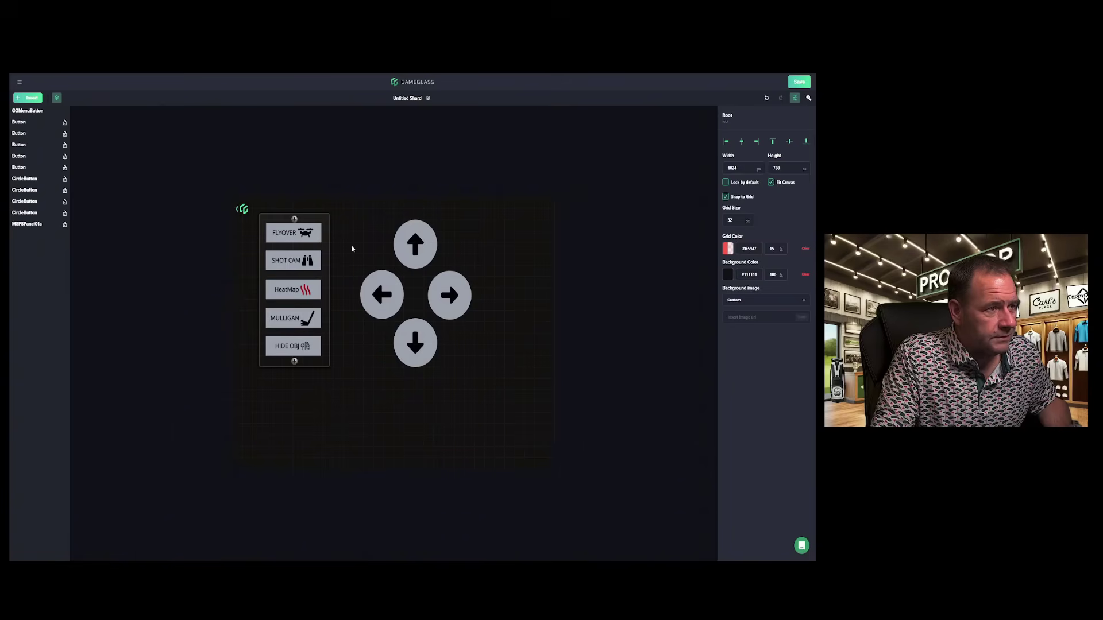
{"action": "key", "text": "Delete"}
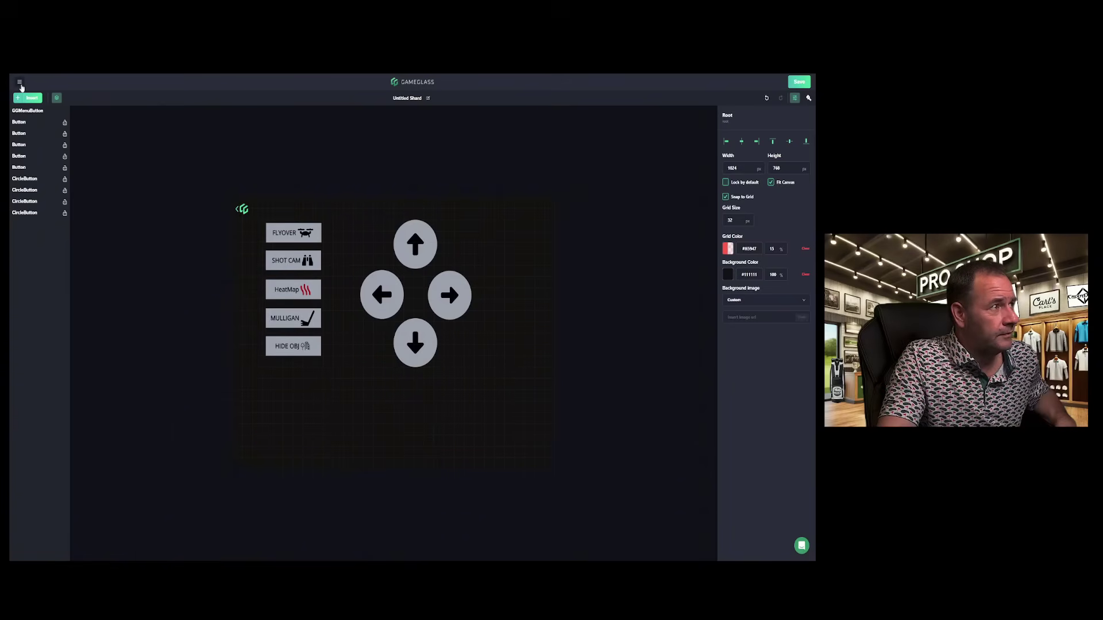
{"action": "left_click", "coordinate": [20, 81]}
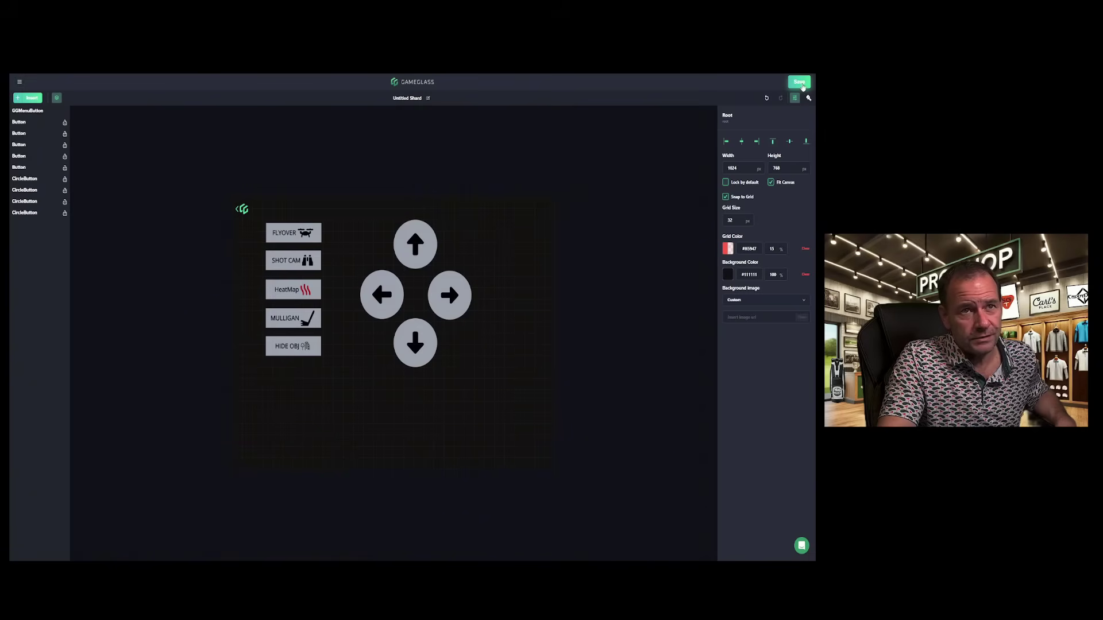
{"action": "left_click", "coordinate": [800, 82]}
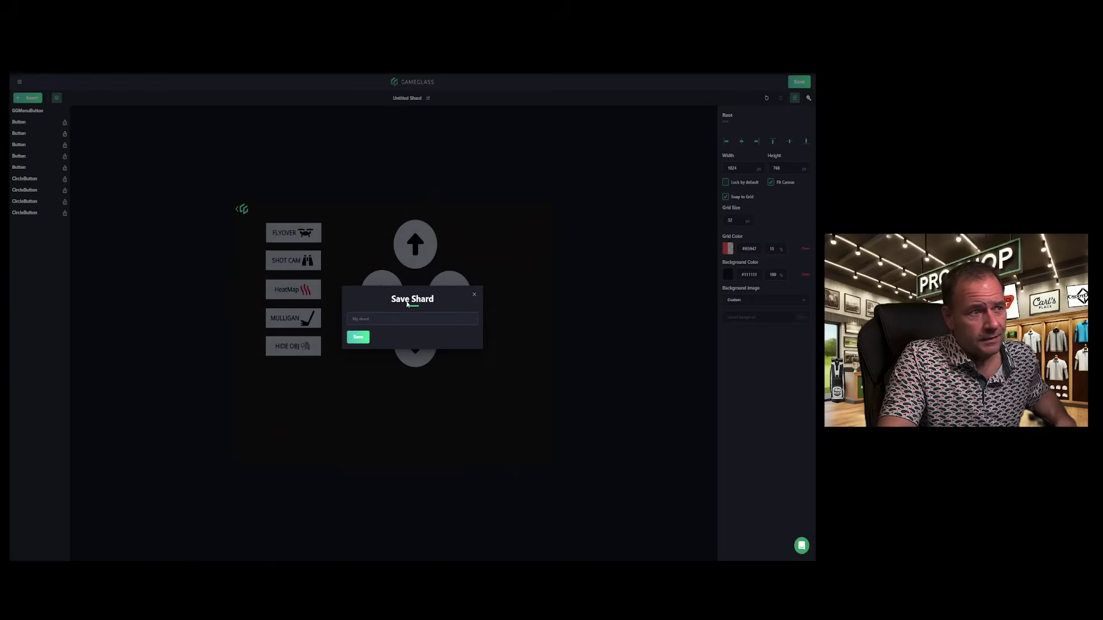
{"action": "left_click", "coordinate": [474, 297]}
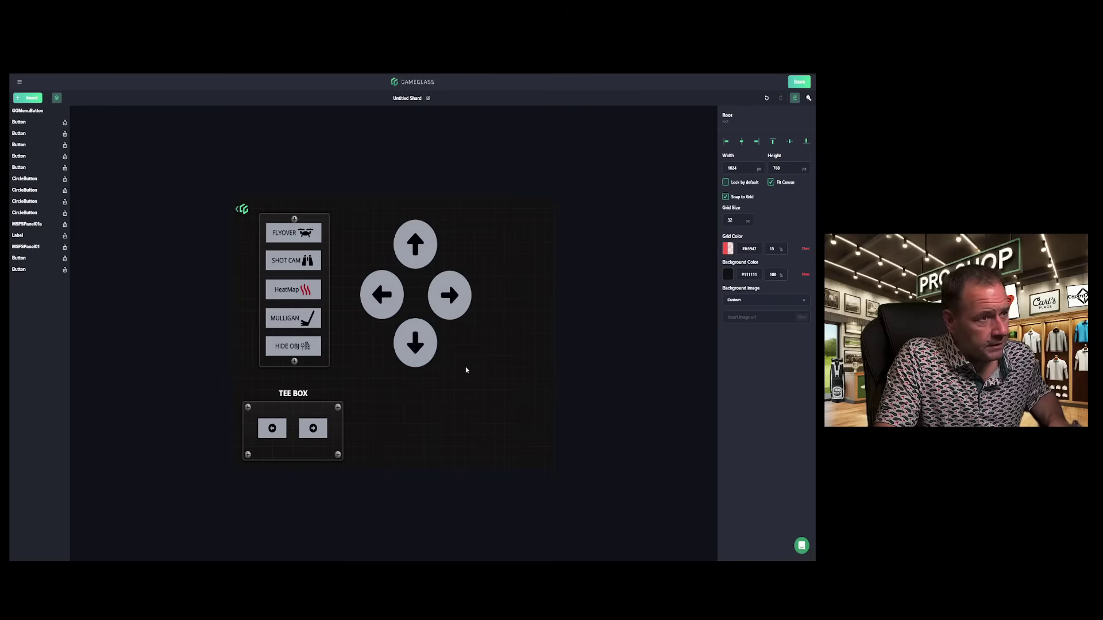